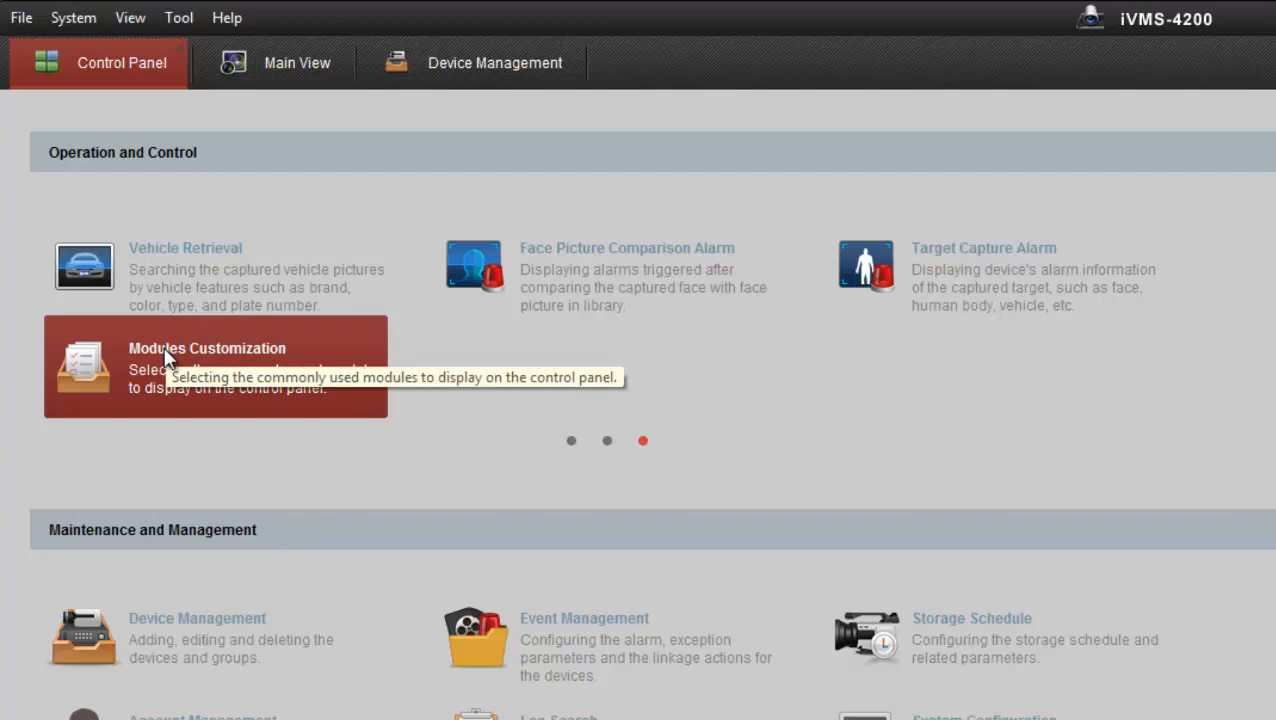
Step: Enable the Access Control and Status Monitor modules through Modules Customization
left_click(165, 358)
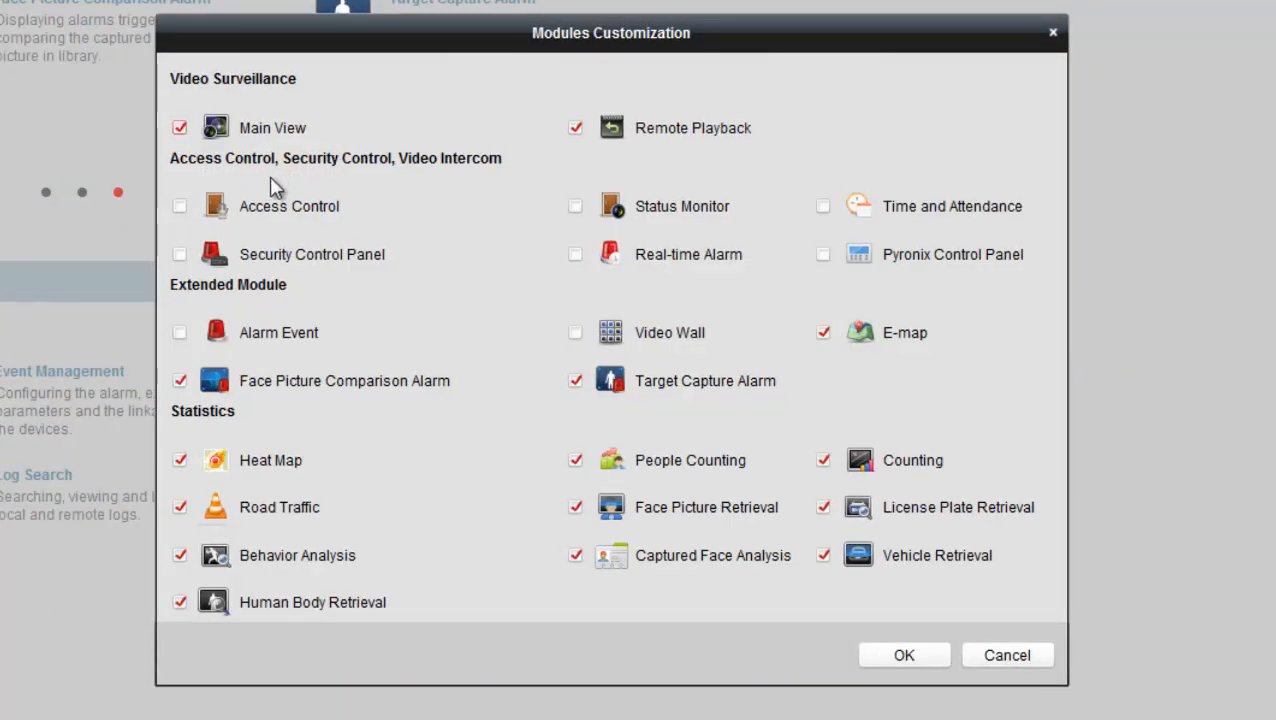
left_click(180, 208)
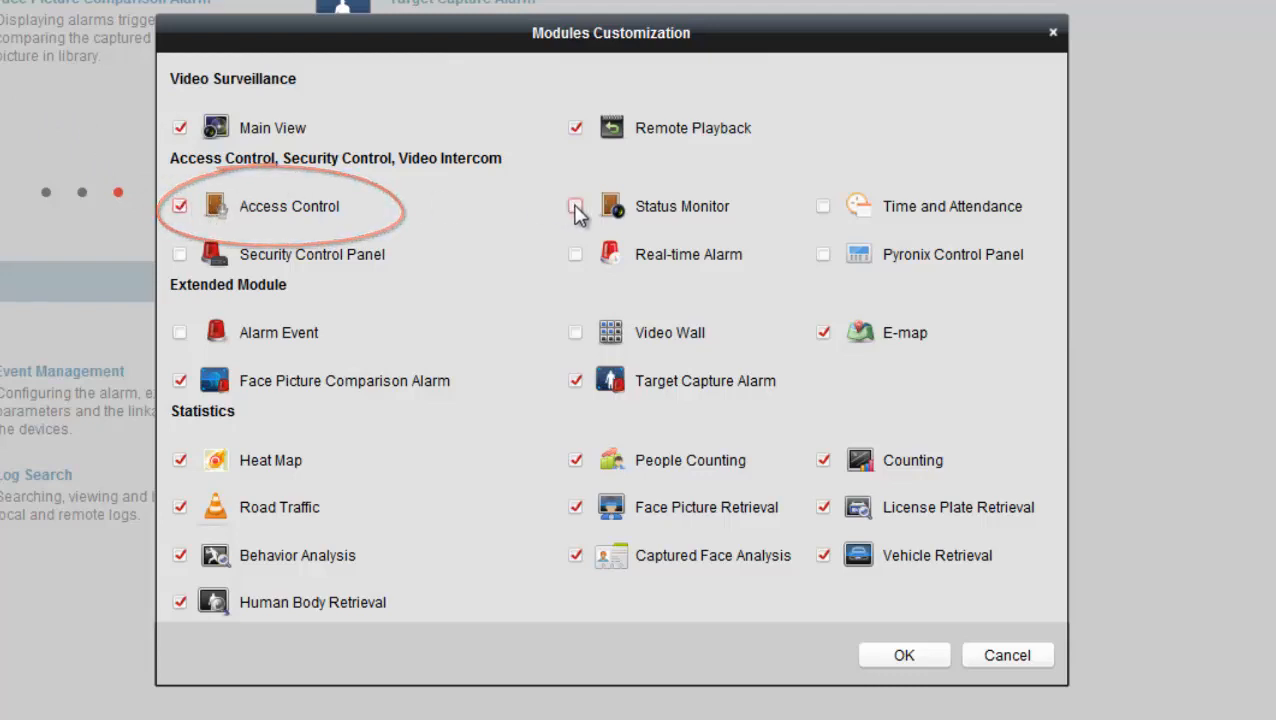
left_click(576, 208)
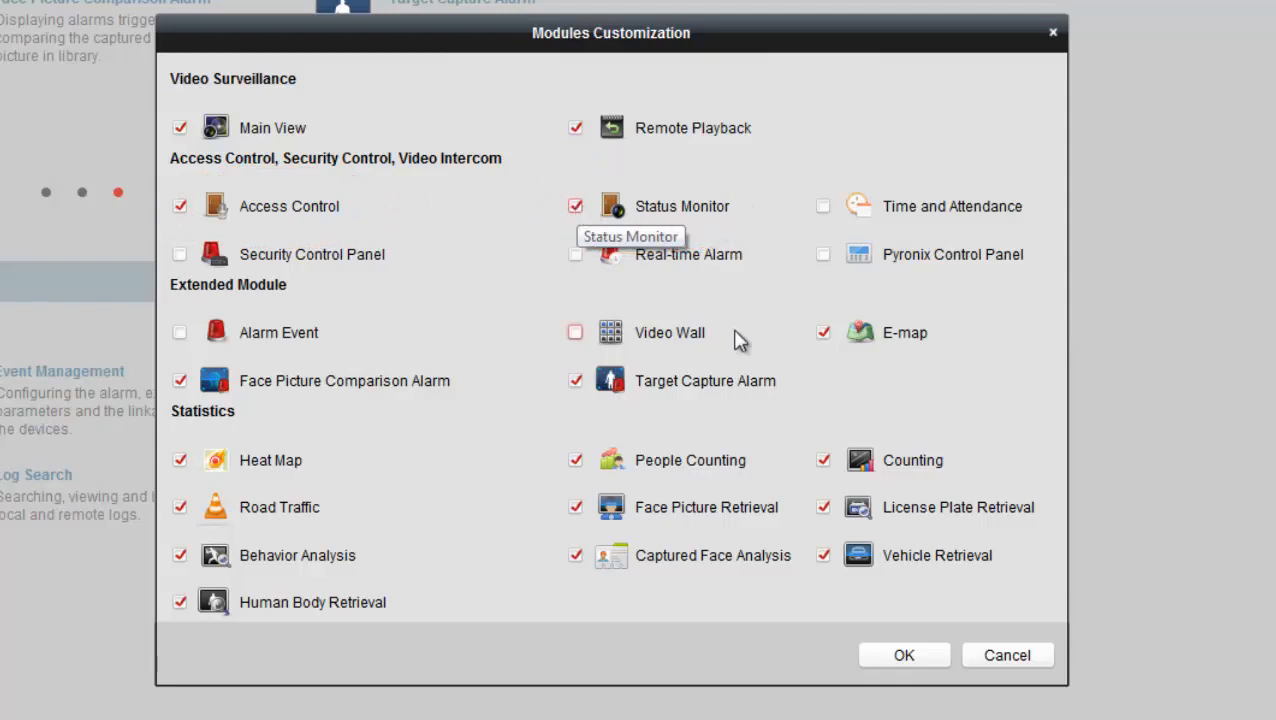
left_click(895, 660)
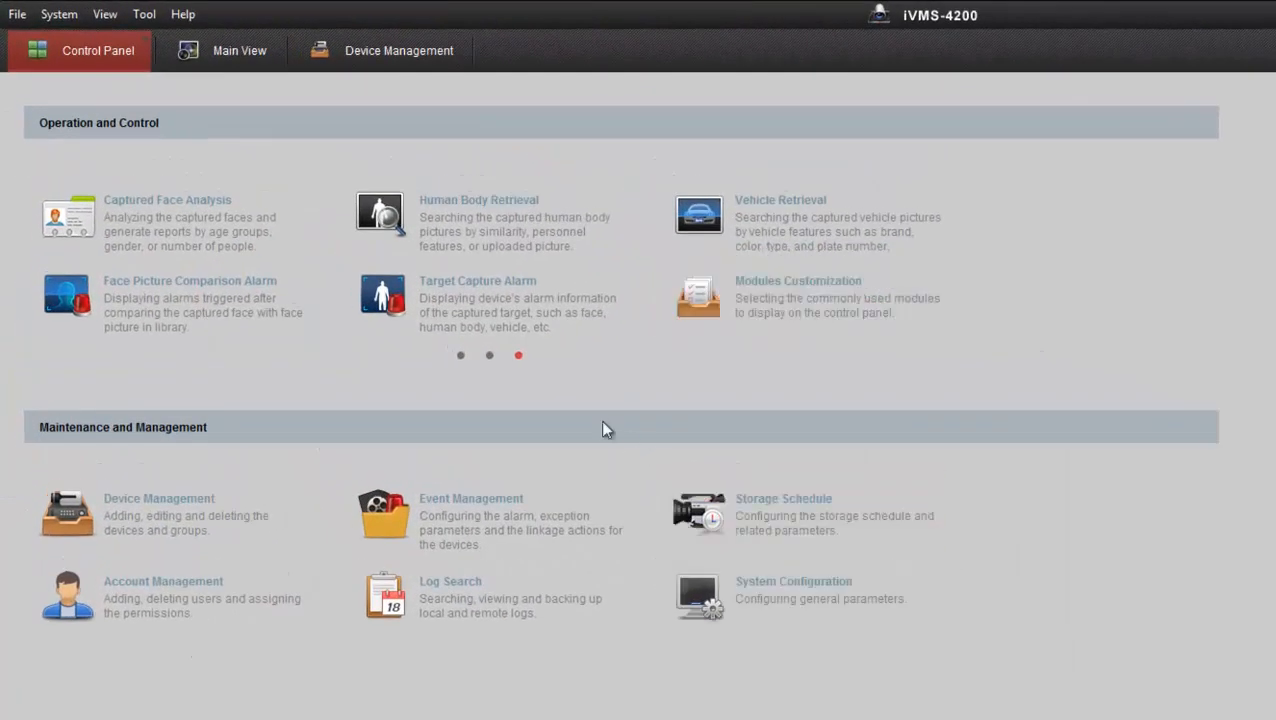
Step: Return the module carousel to page 1, enter Access Control, and switch to Device Management
left_click(489, 356)
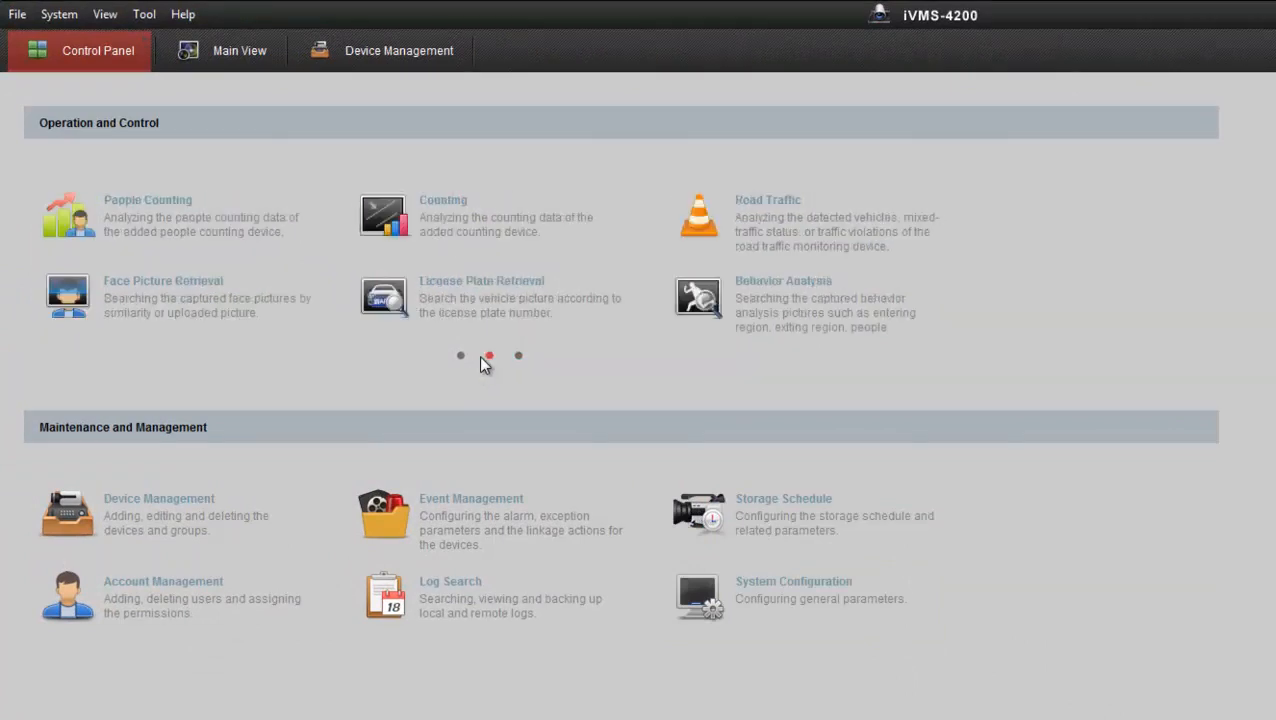
left_click(461, 356)
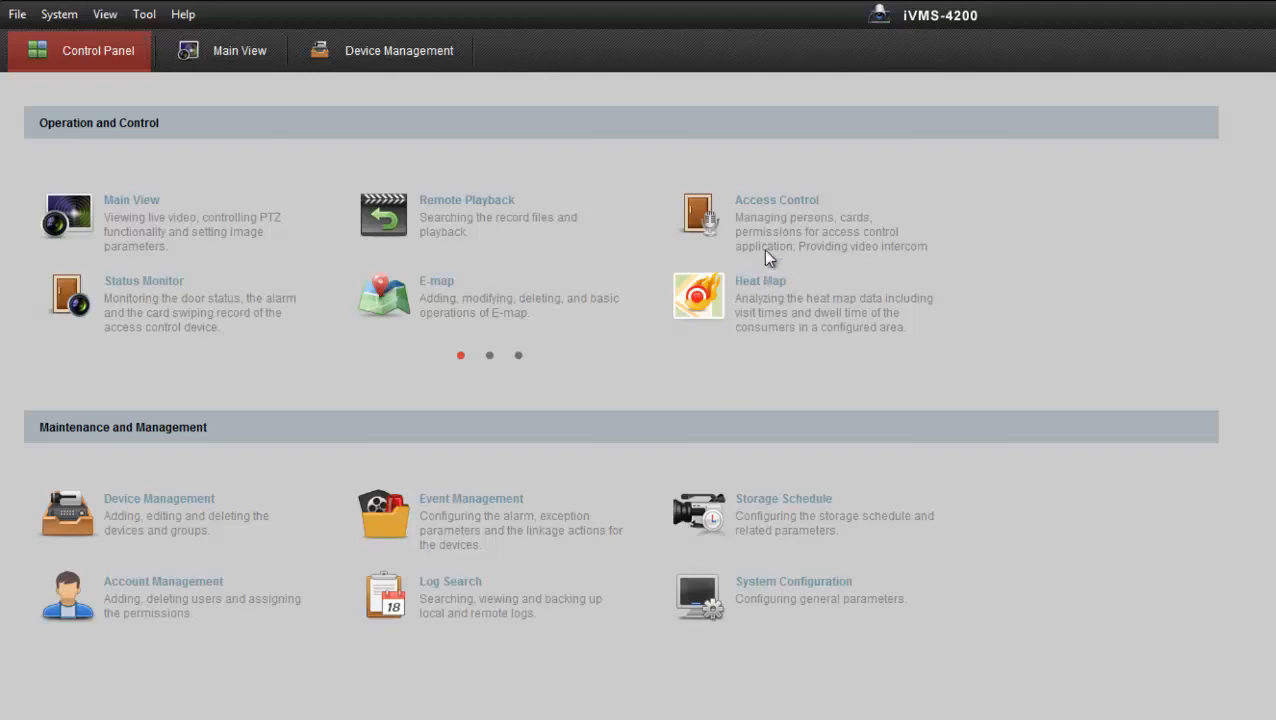
left_click(761, 203)
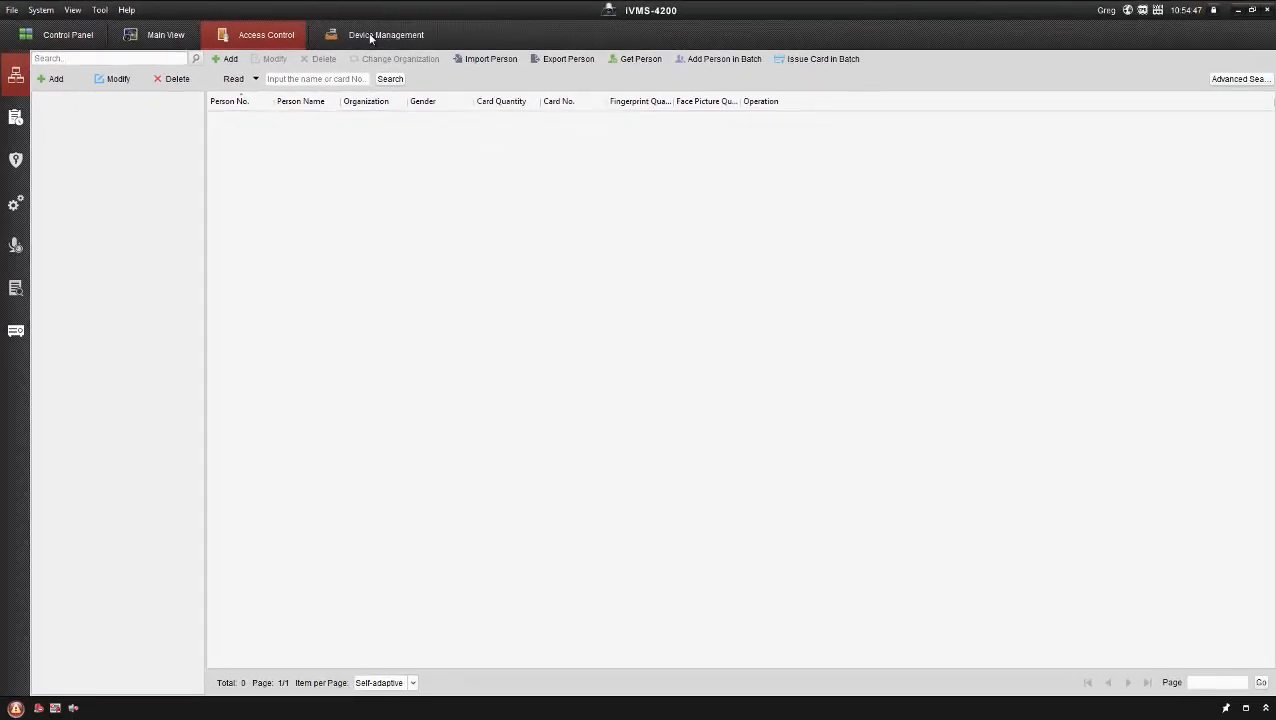
left_click(370, 37)
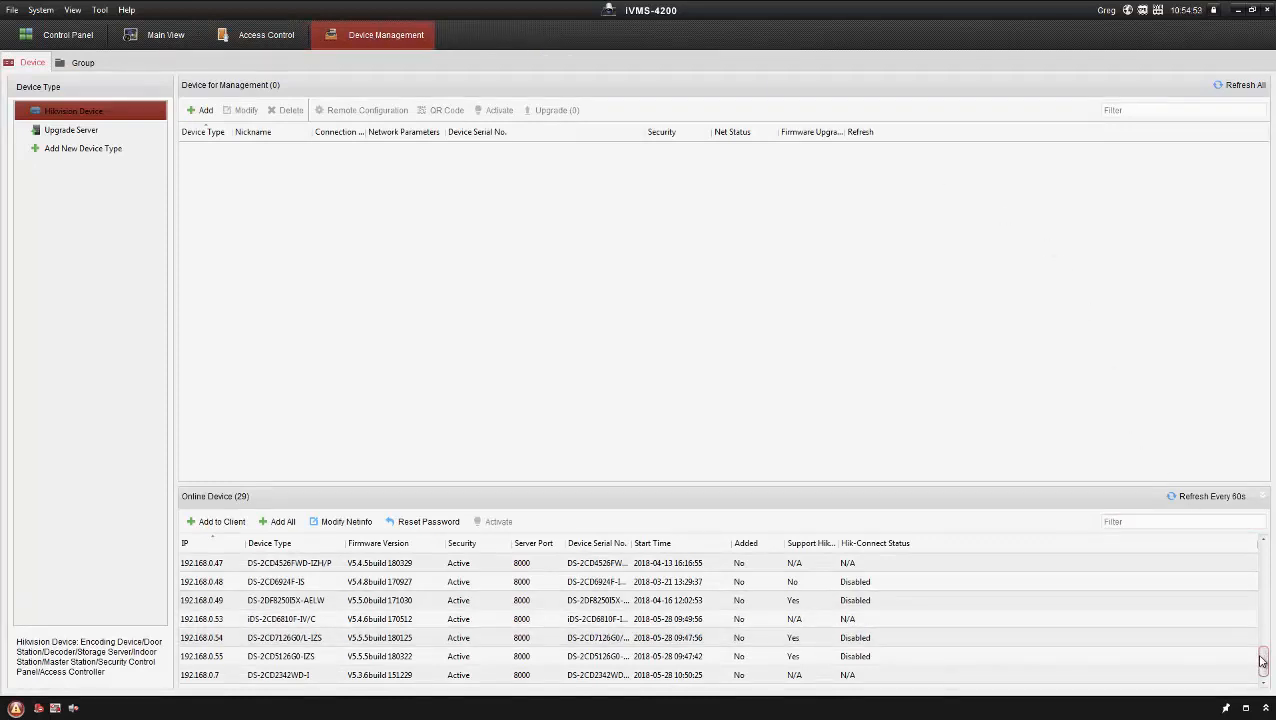
scroll(1261, 651, "up", 3)
scroll(1261, 651, "up", 5)
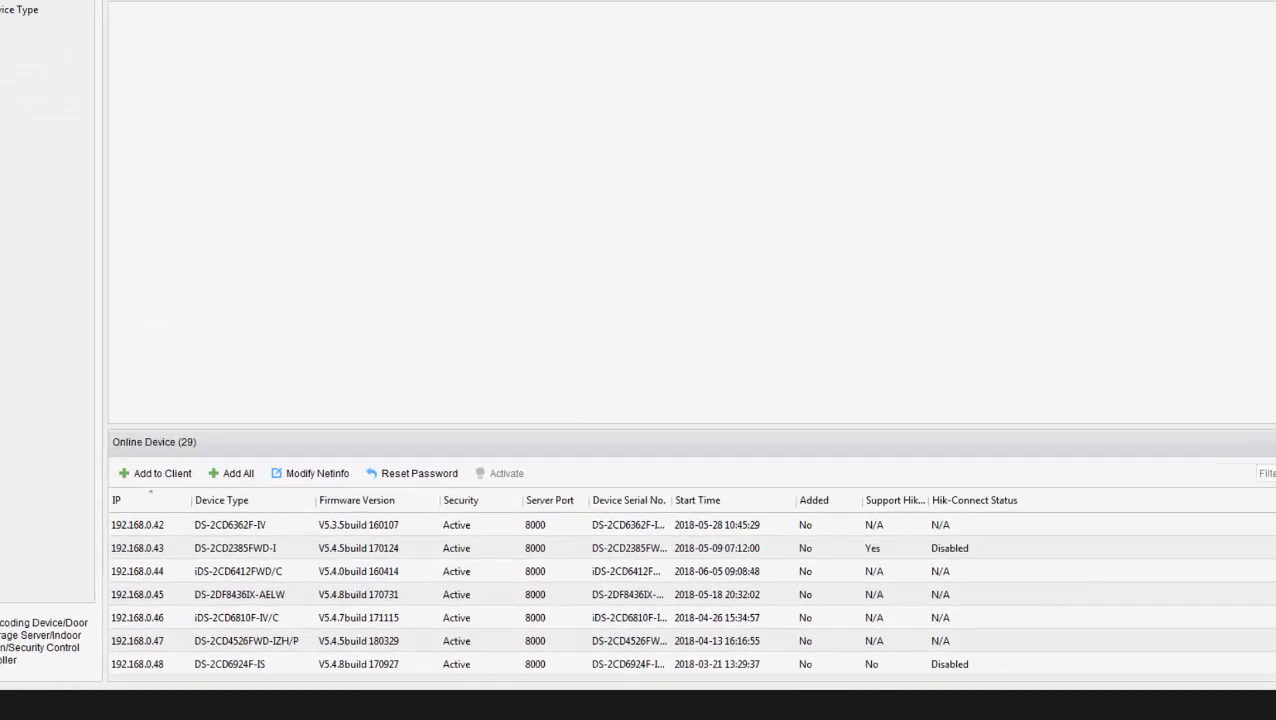
scroll(644, 563, "up", 4)
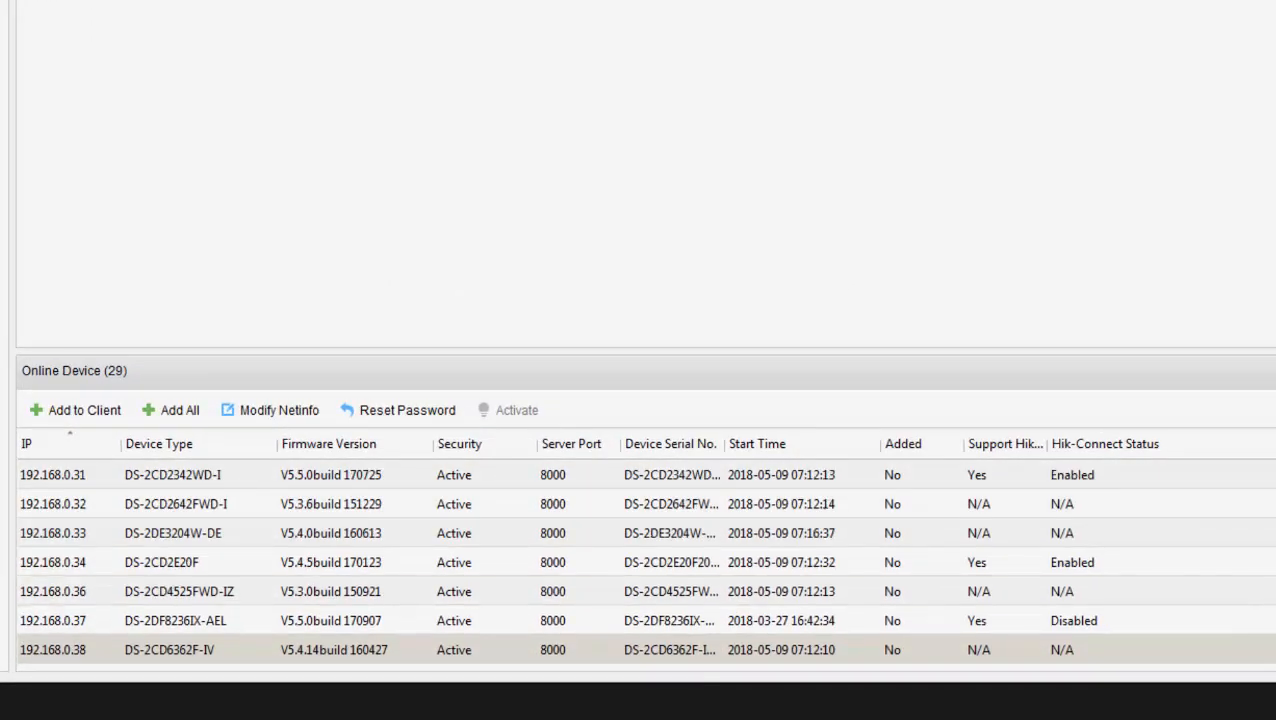
scroll(644, 563, "up", 3)
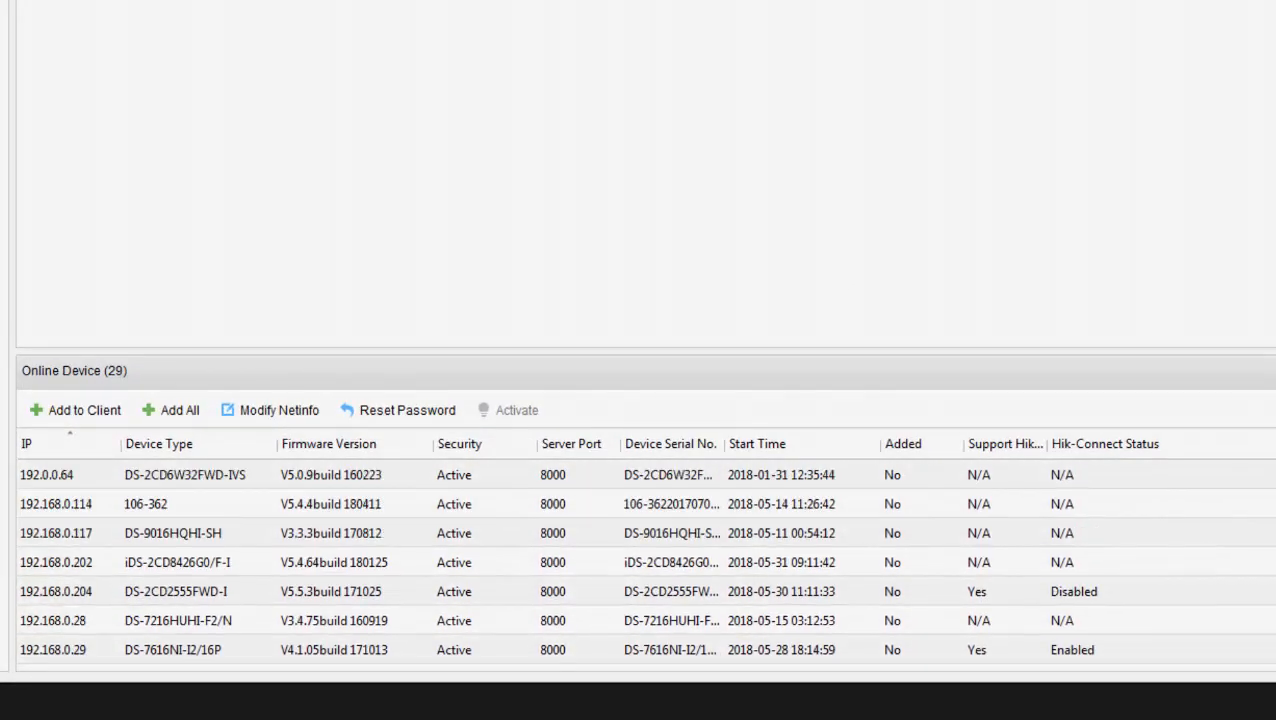
scroll(644, 563, "down", 11)
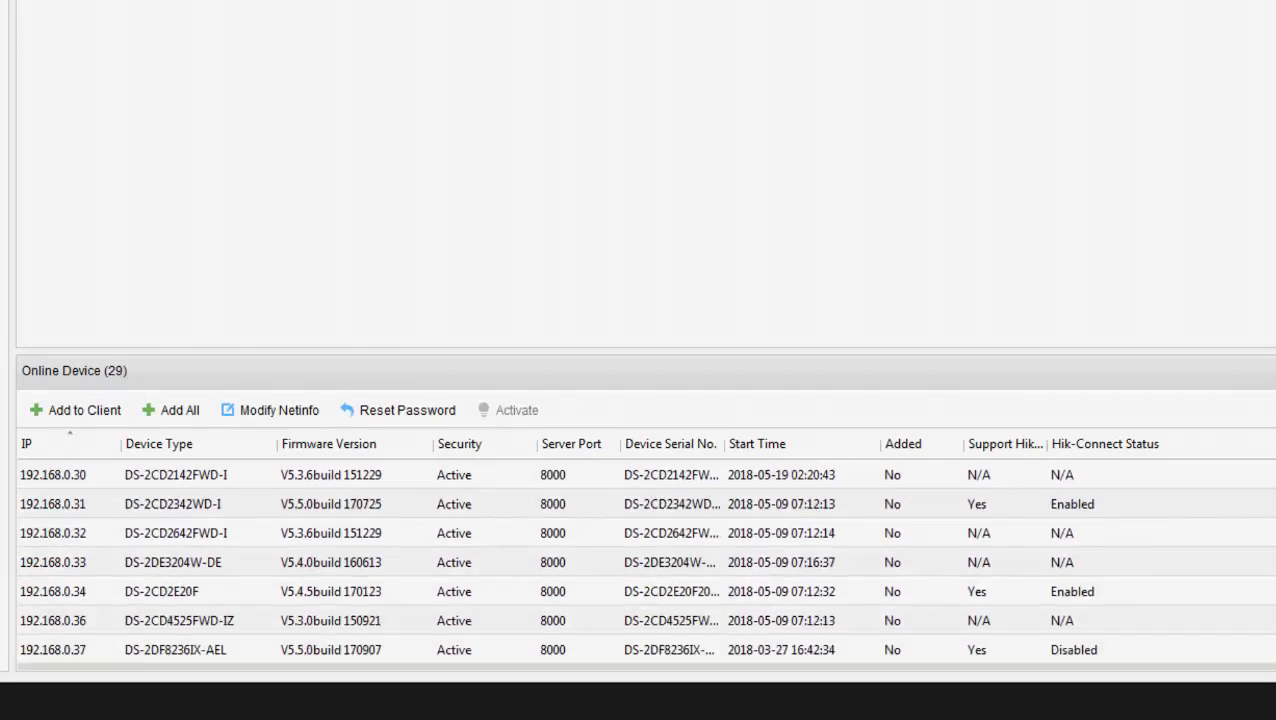
scroll(644, 563, "down", 10)
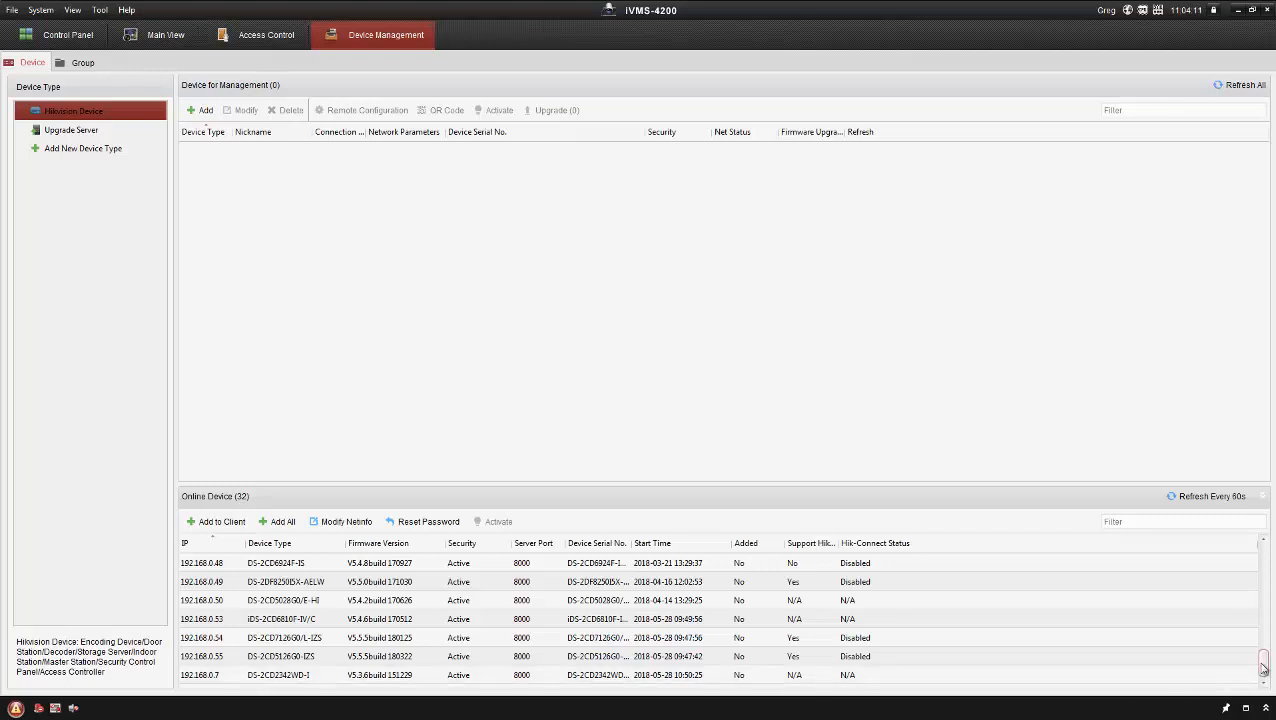
left_click_drag(1262, 668, 1264, 632)
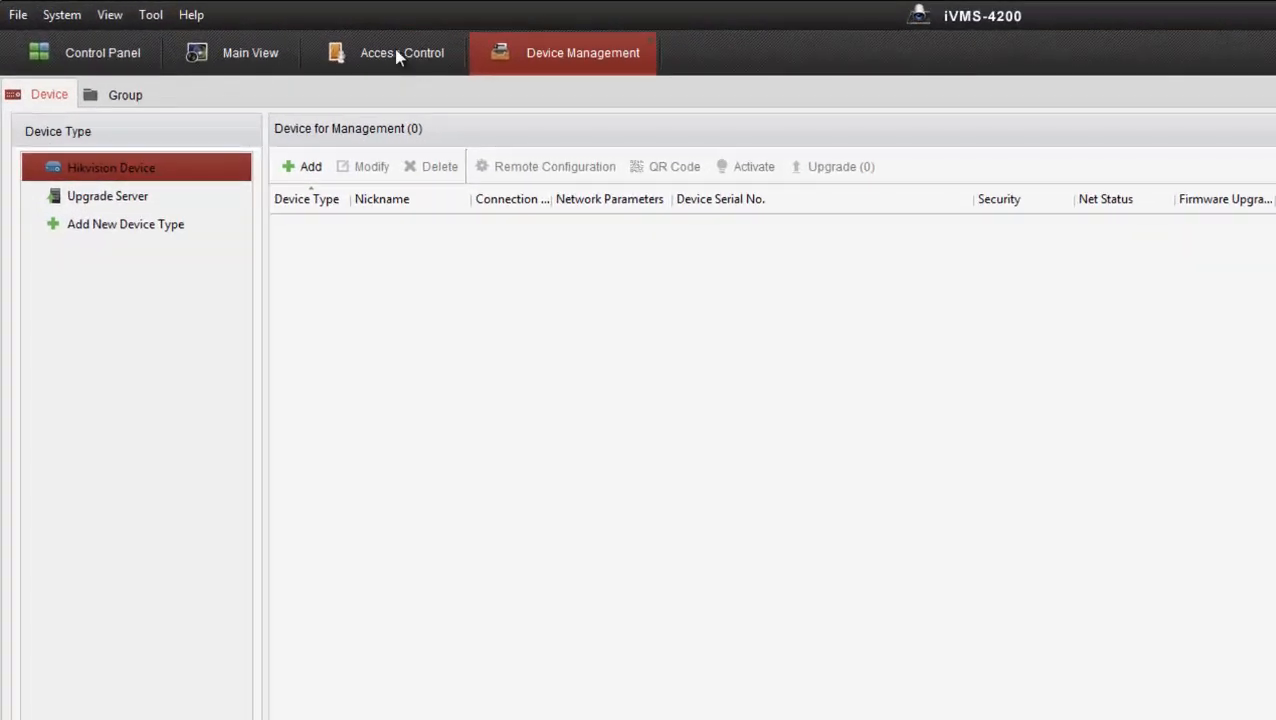
Step: Show the Access Control online device list with the two DS-K2604 controllers
left_click(398, 55)
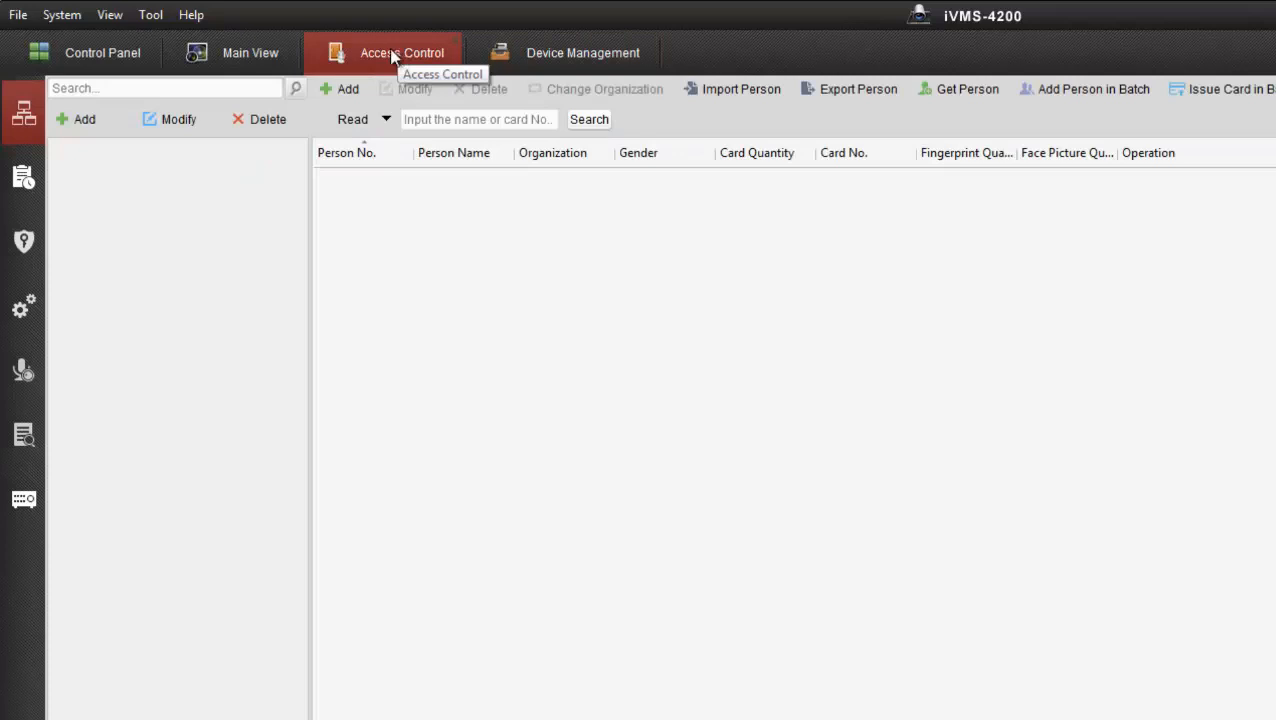
left_click(24, 502)
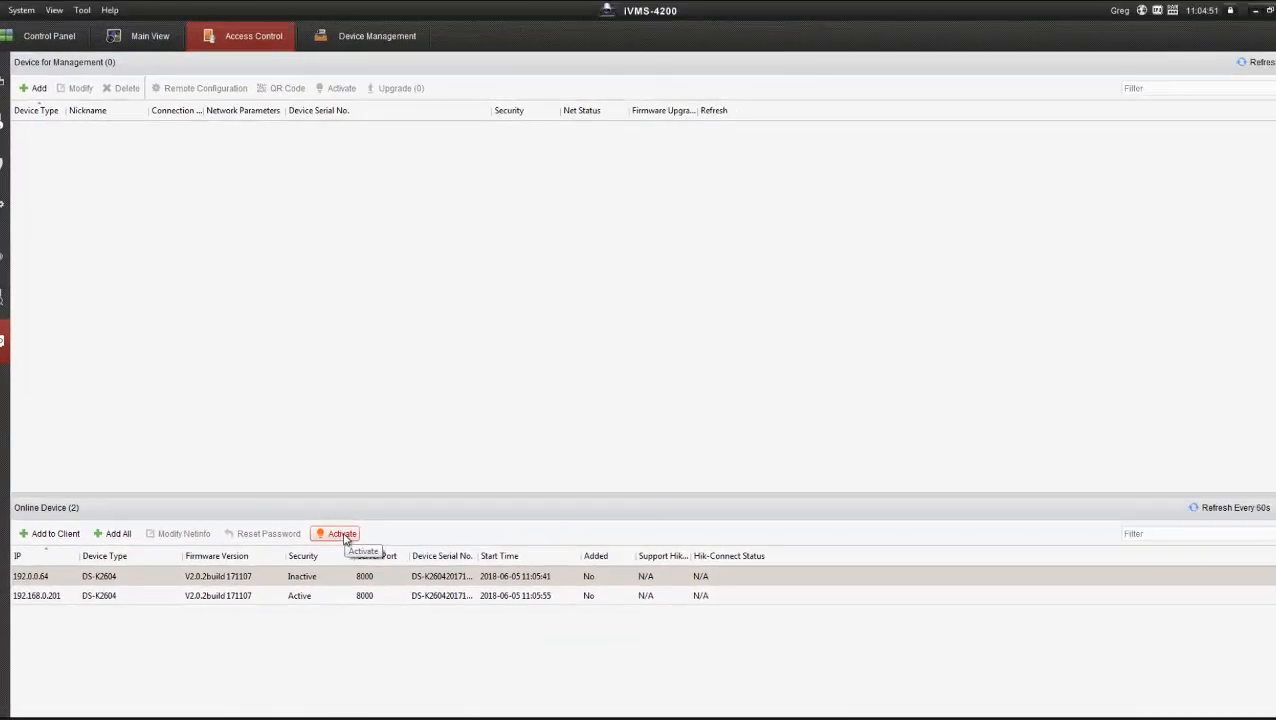
Step: Activate the inactive DS-K2604 at 192.0.0.64 with a new admin password
left_click(343, 535)
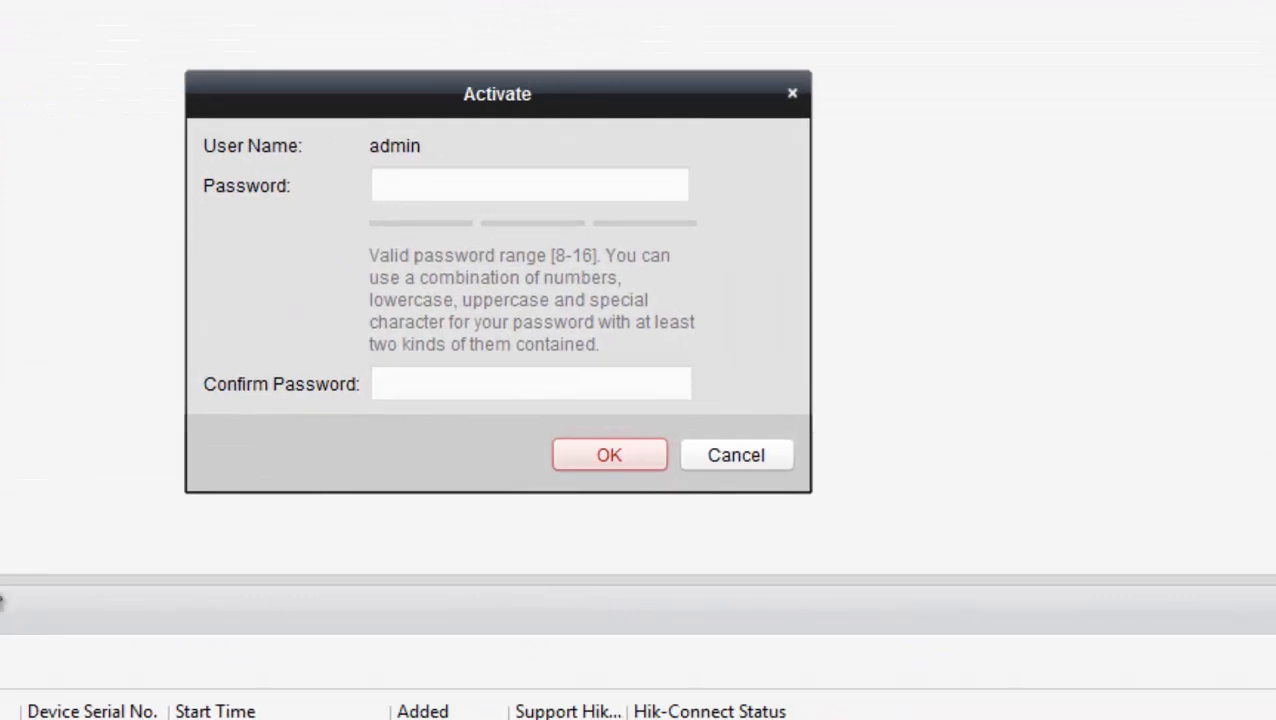
left_click(402, 189)
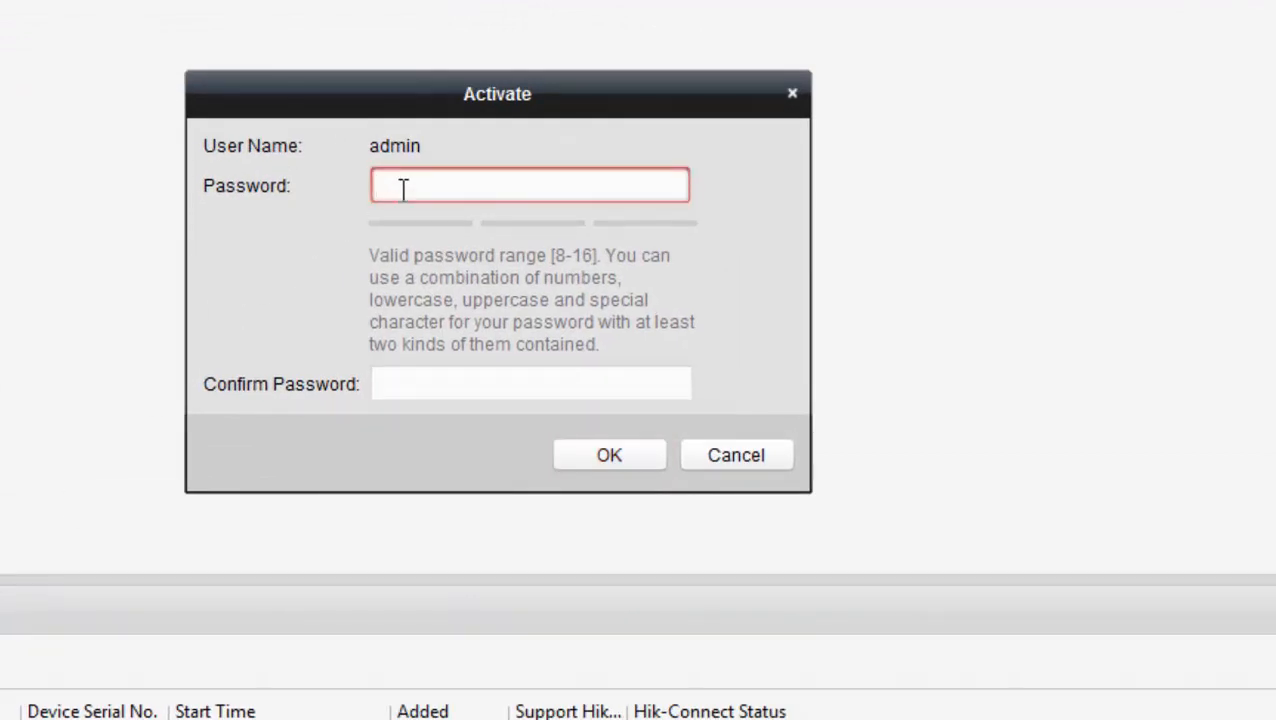
type("•••••••••")
left_click(466, 388)
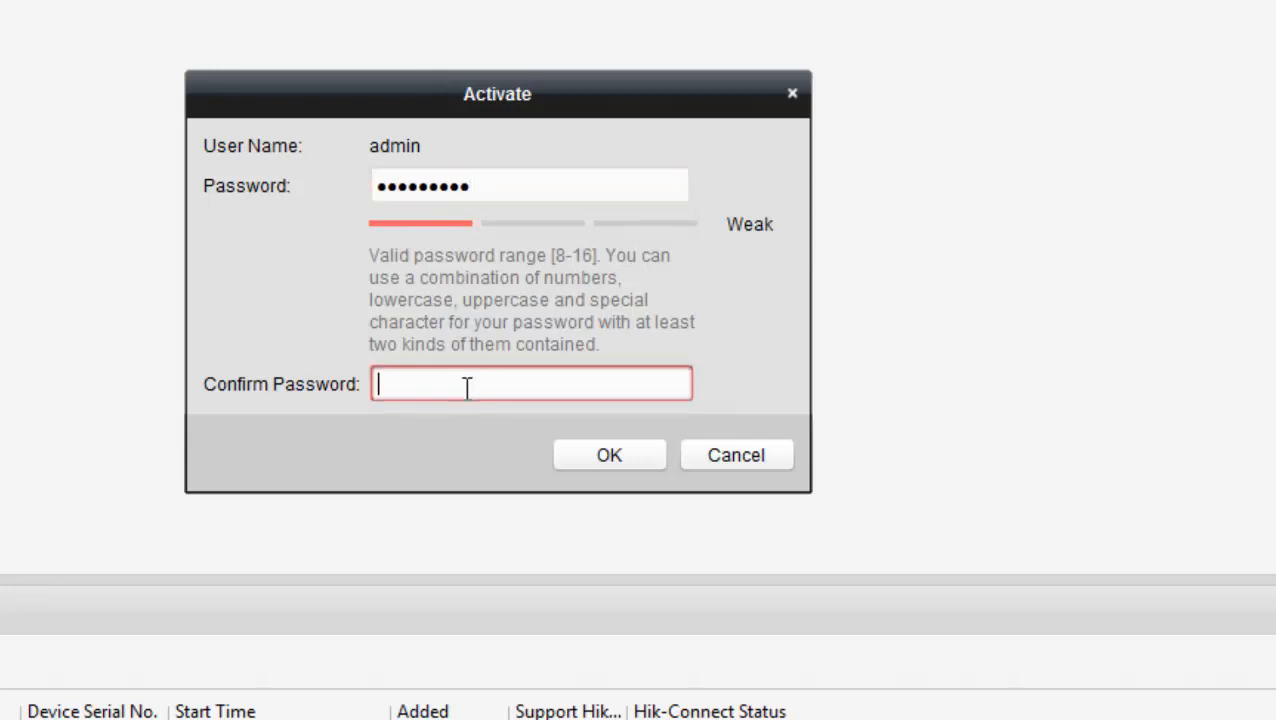
type("•••••••••")
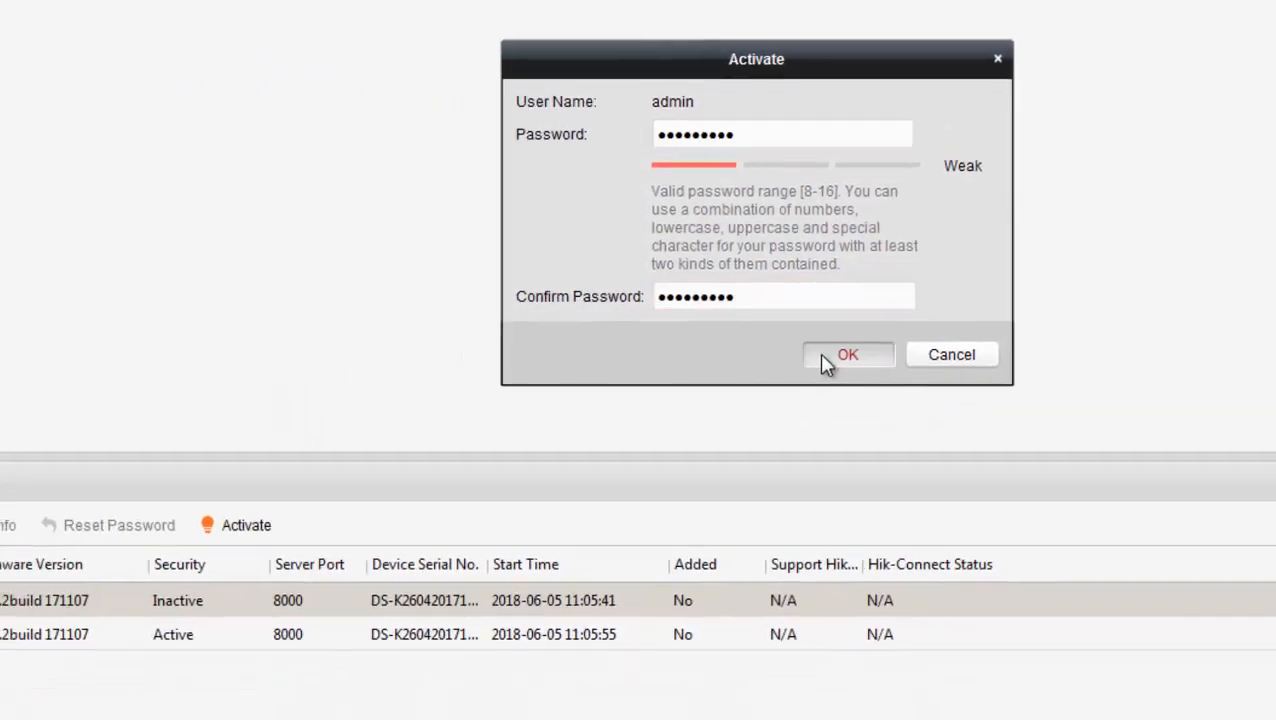
left_click(605, 456)
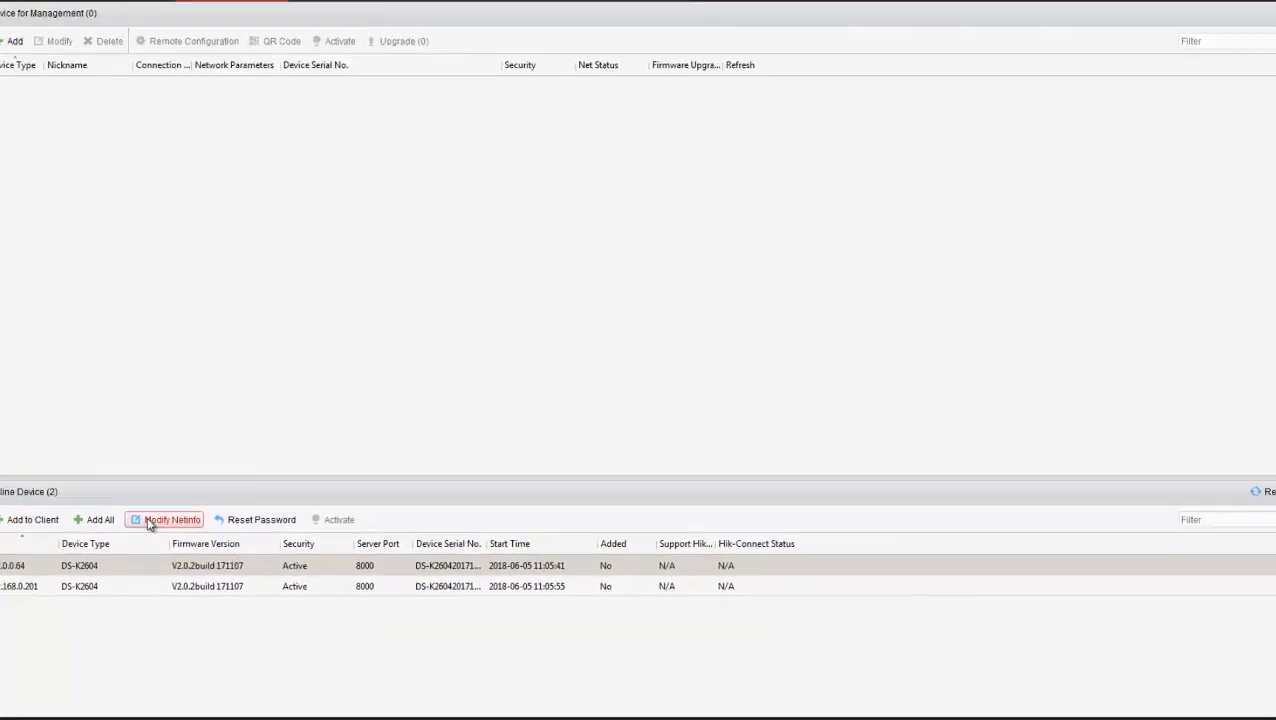
Step: Change the 192.0.0.64 controller's IP address to 192.168.0.215
left_click(149, 522)
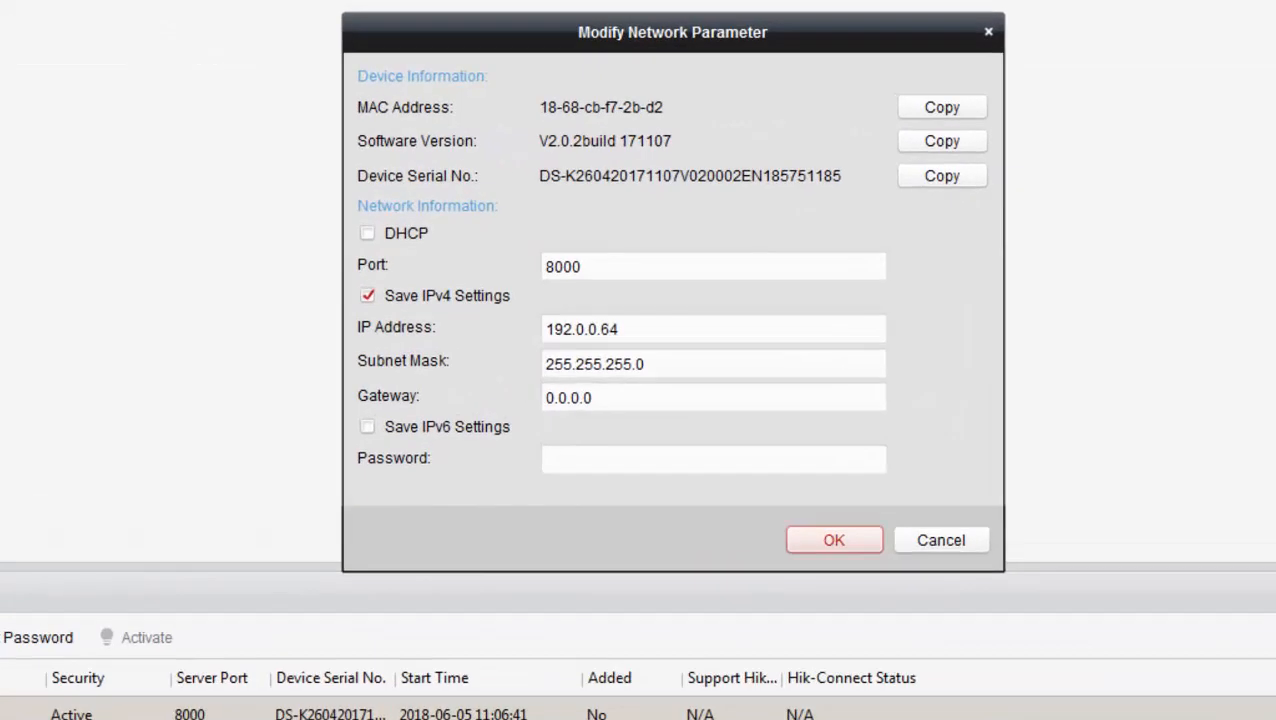
left_click(568, 364)
left_click(578, 329)
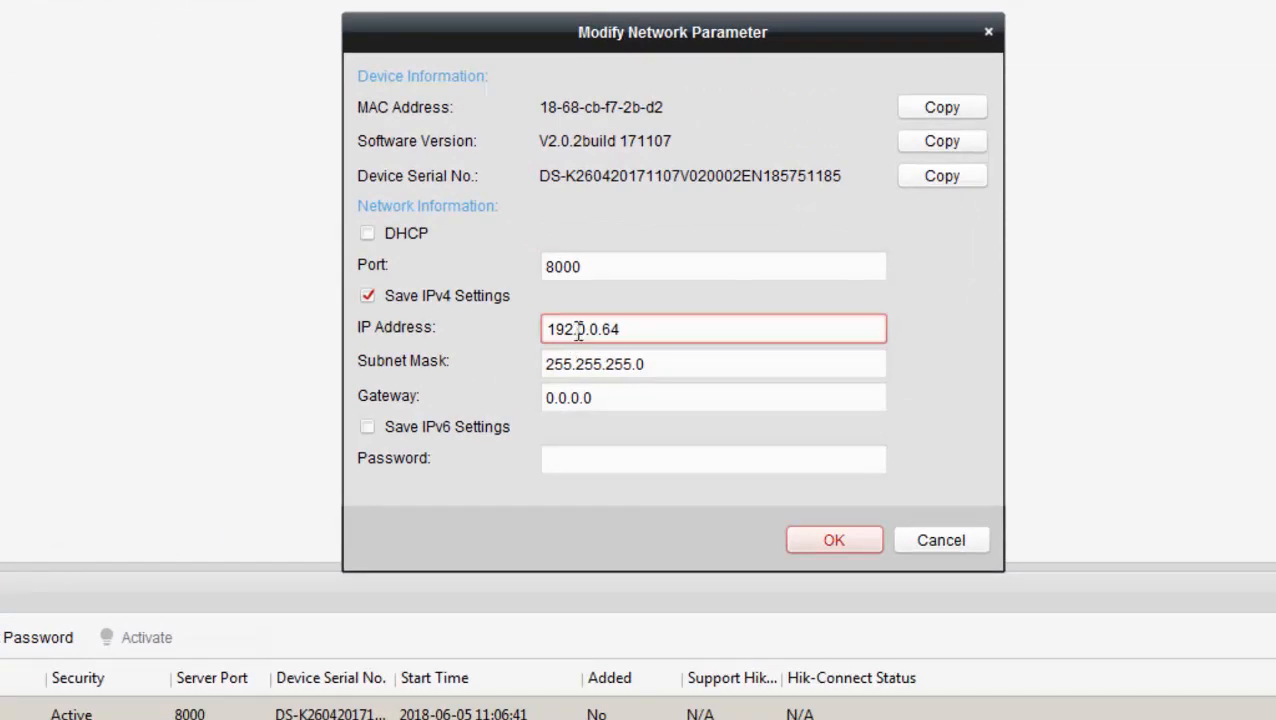
left_click_drag(577, 329, 587, 330)
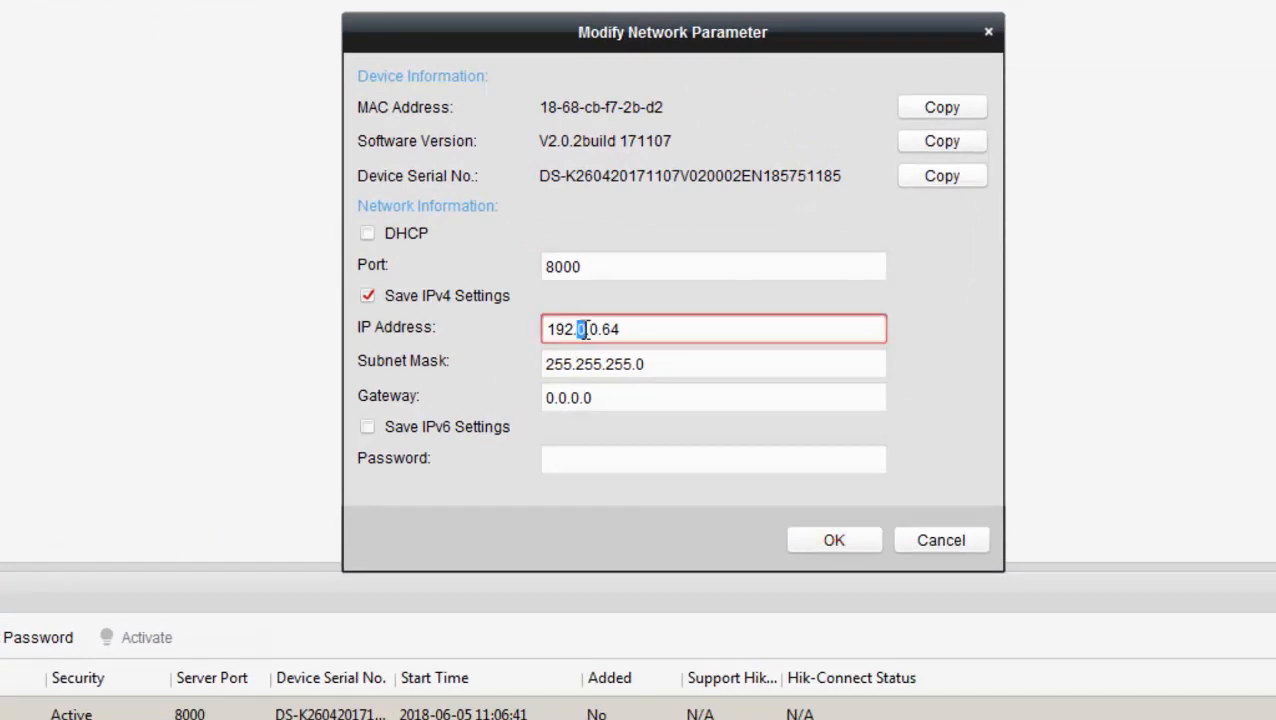
type("168")
left_click_drag(619, 329, 654, 327)
type("5")
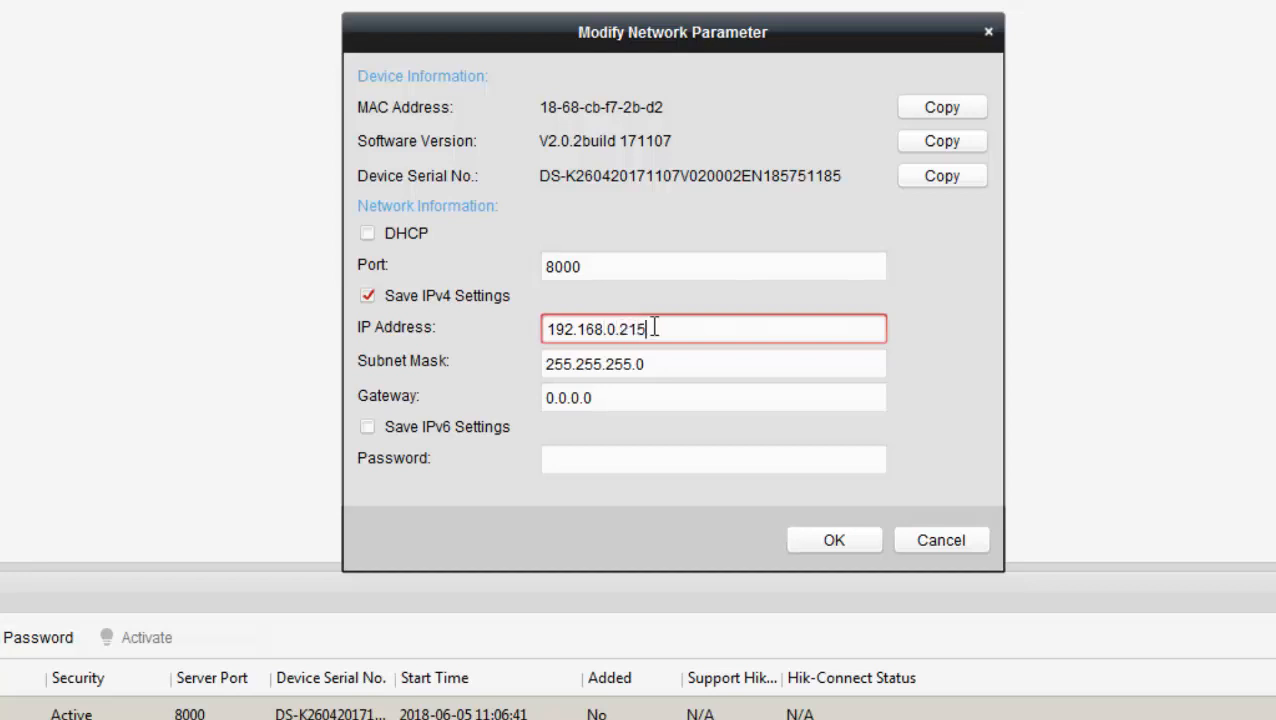
Step: Set gateway 192.168.0.1, enter the admin password, and apply the network change
left_click(623, 398)
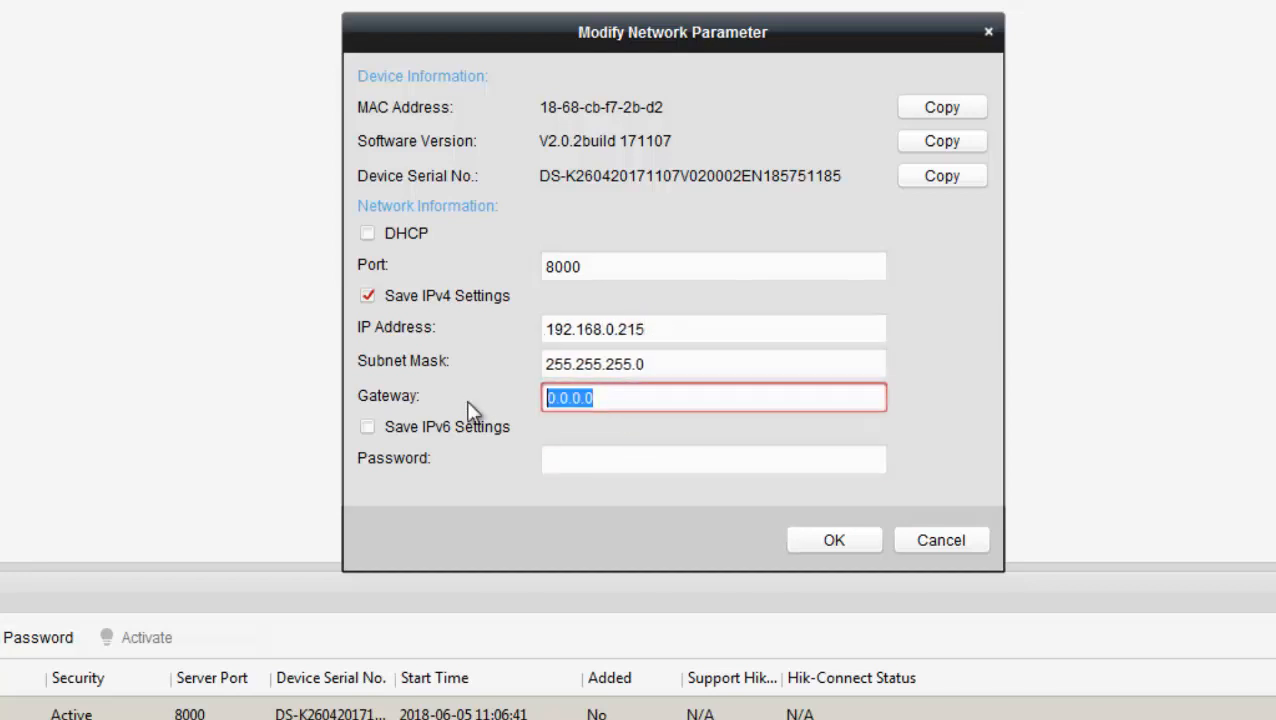
type("192.")
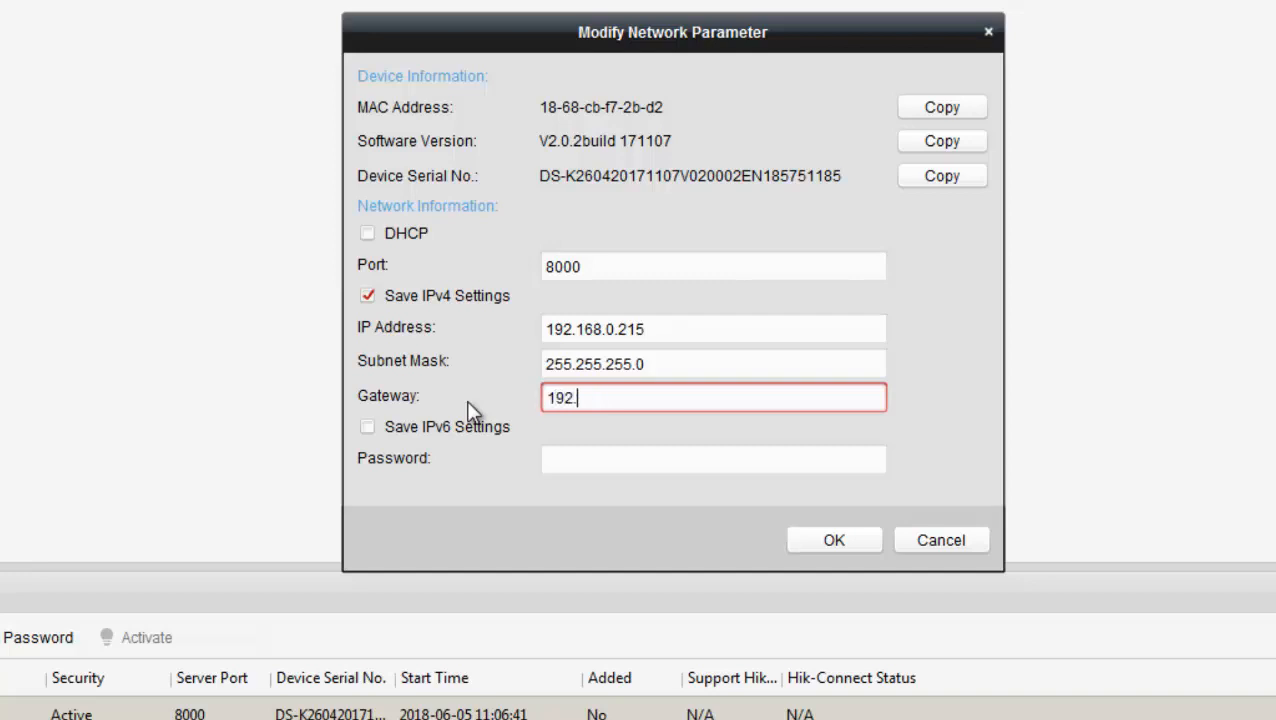
type("168.0.1")
left_click(572, 466)
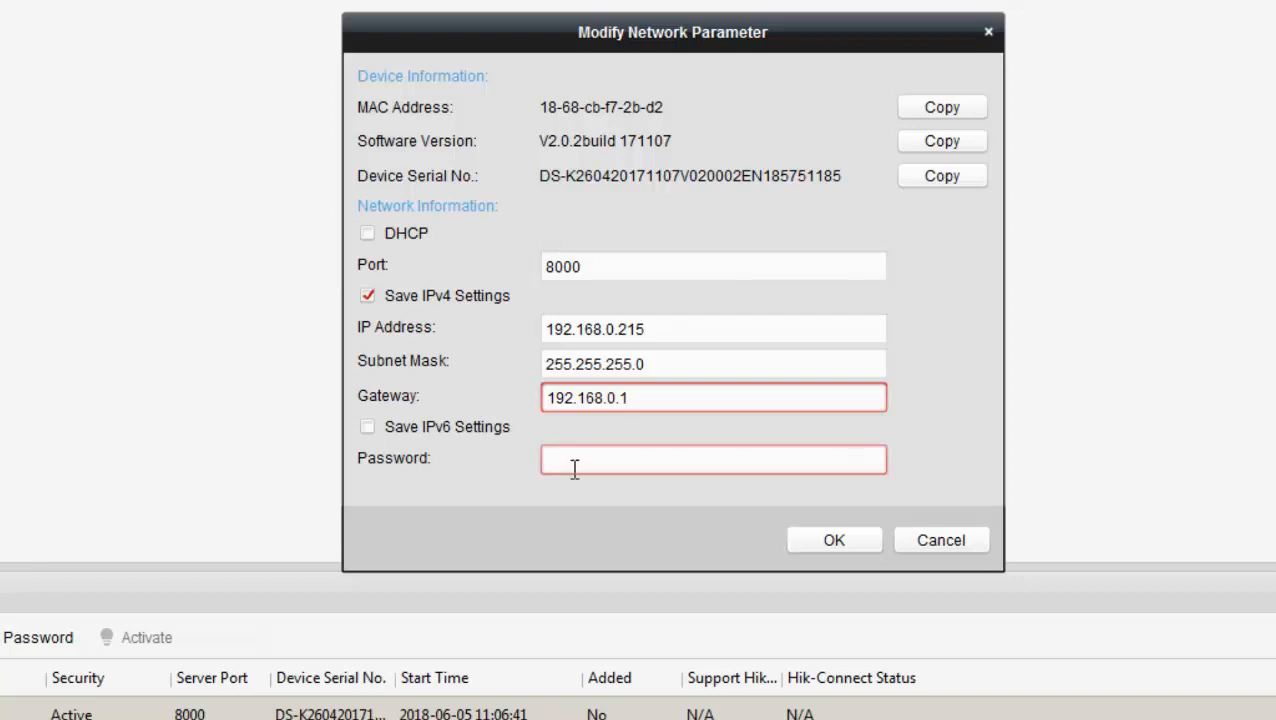
type("•••••••••")
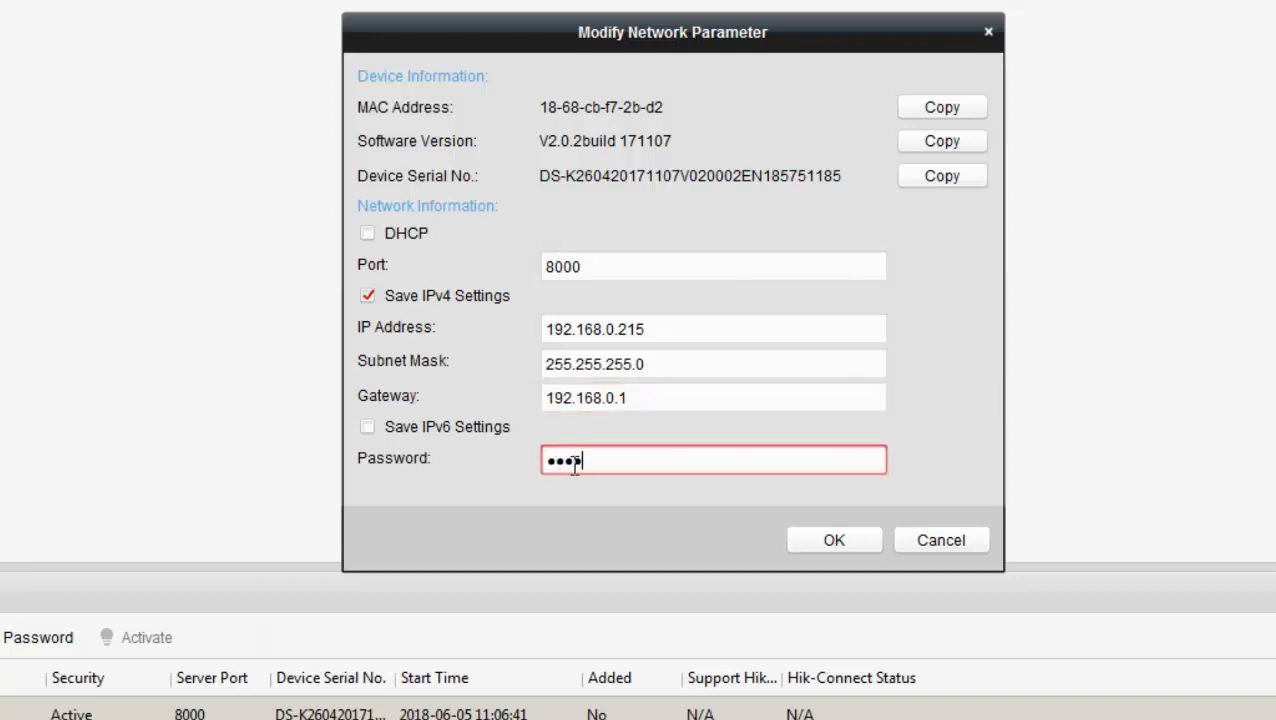
type("•")
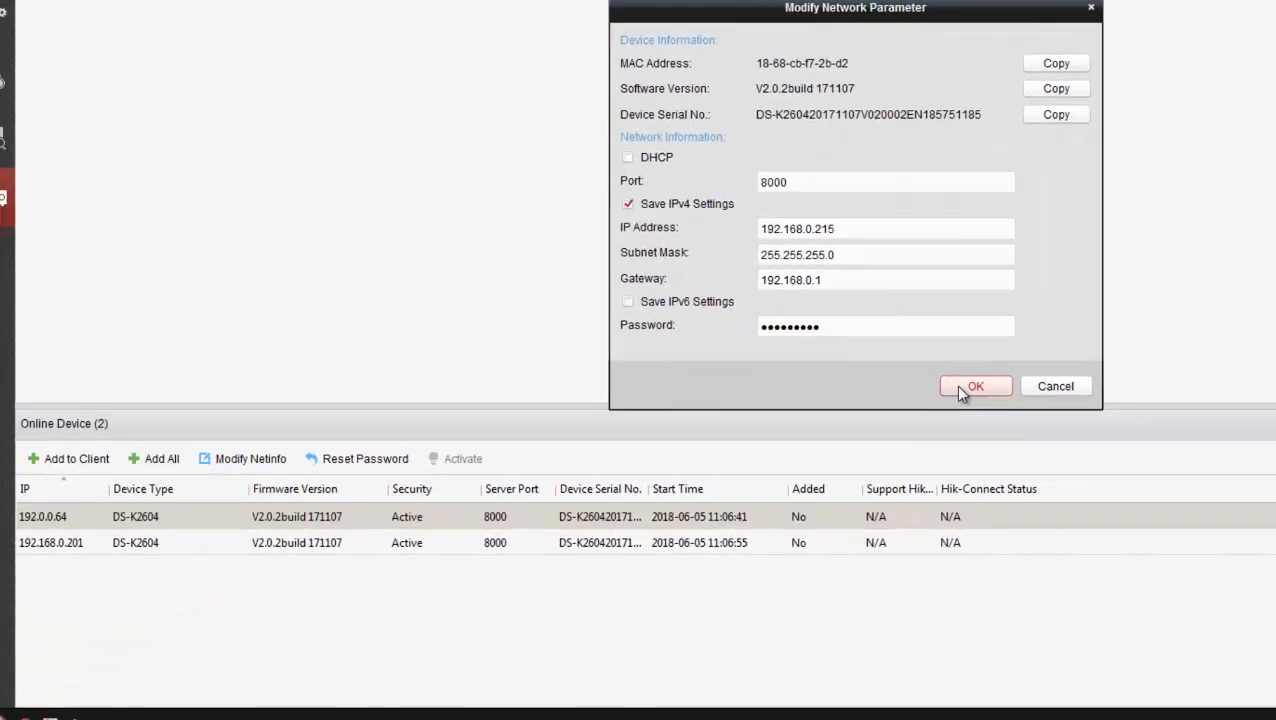
left_click(819, 537)
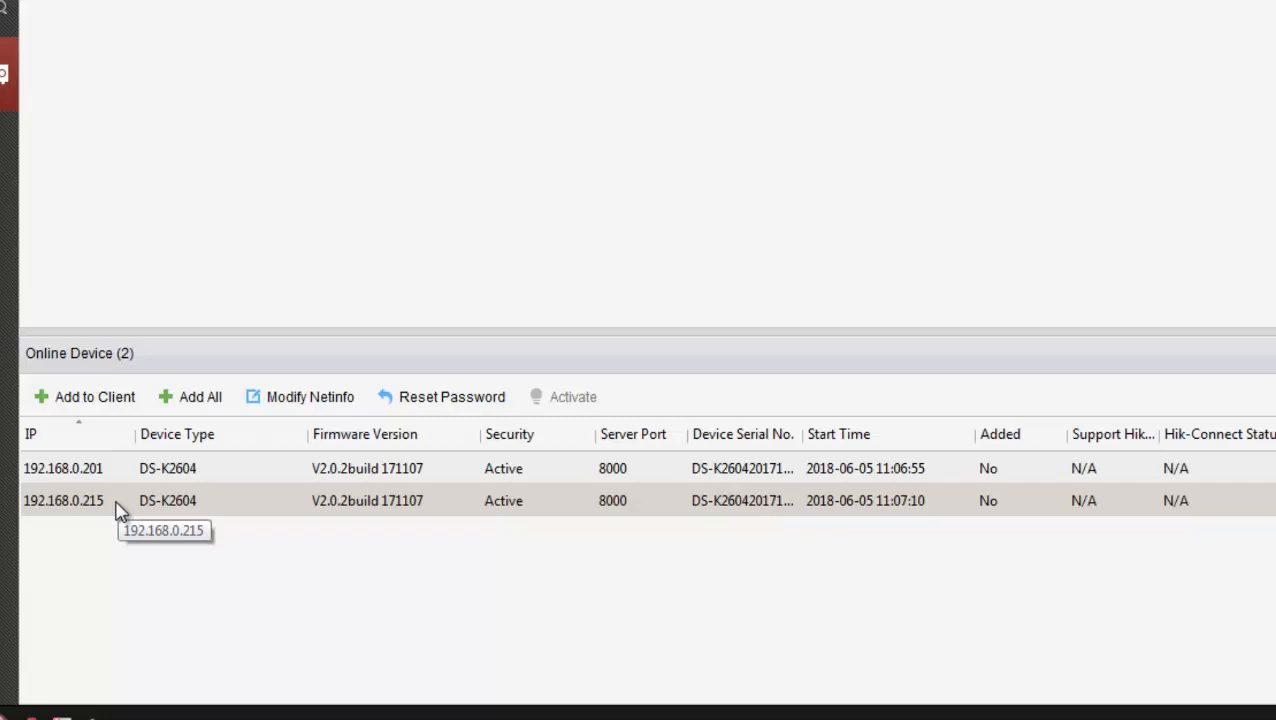
Step: Add 192.168.0.201 as 'Access Controller on Gnd Floor', user admin, with device time synchronised
left_click(136, 578)
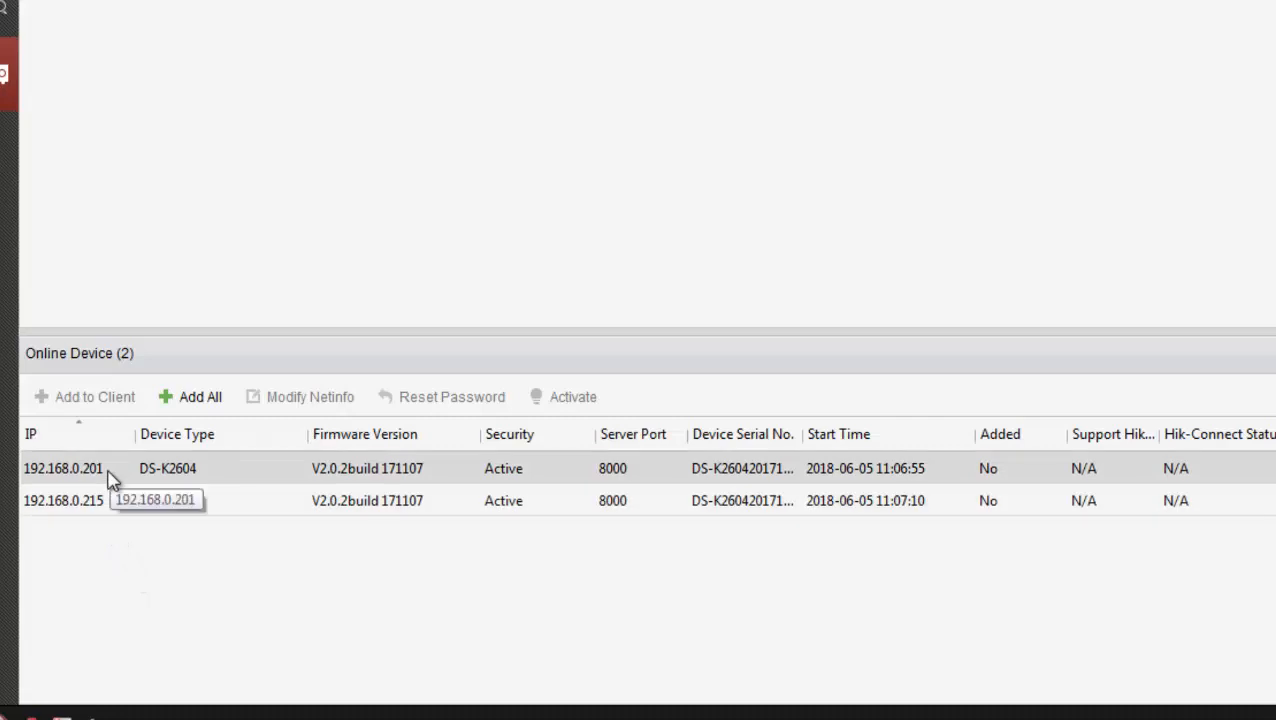
left_click(113, 480)
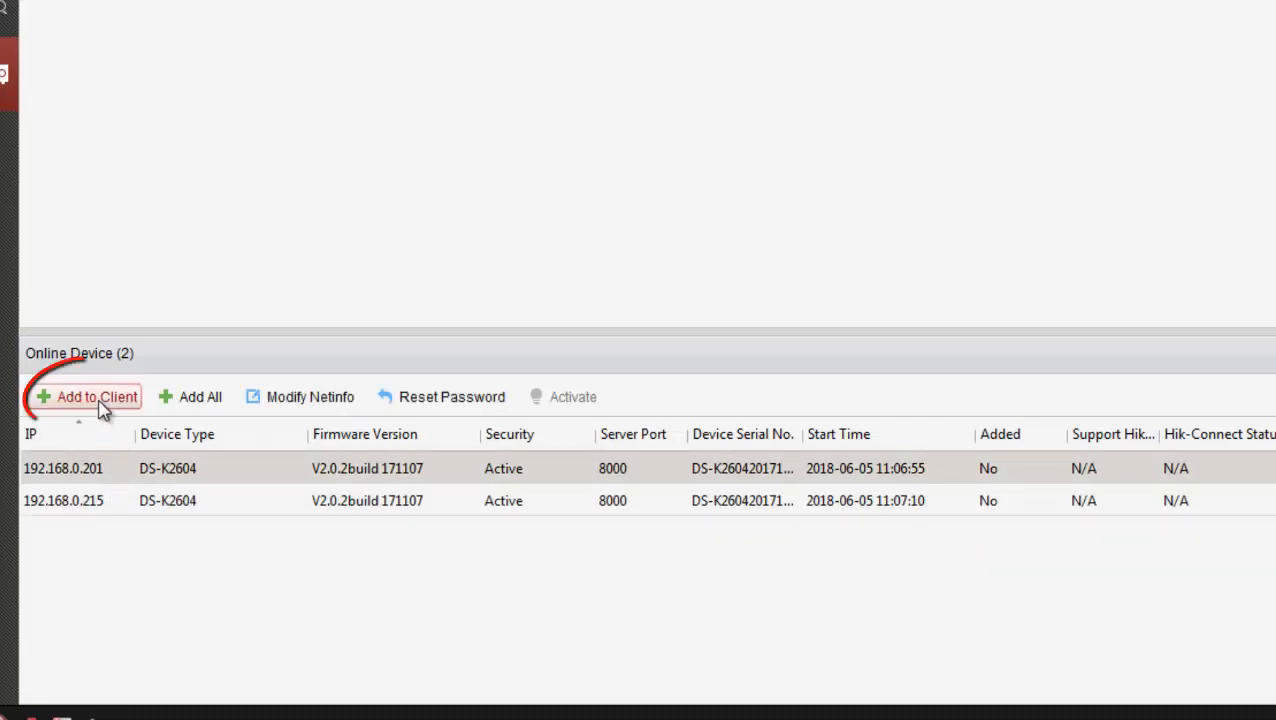
left_click(97, 400)
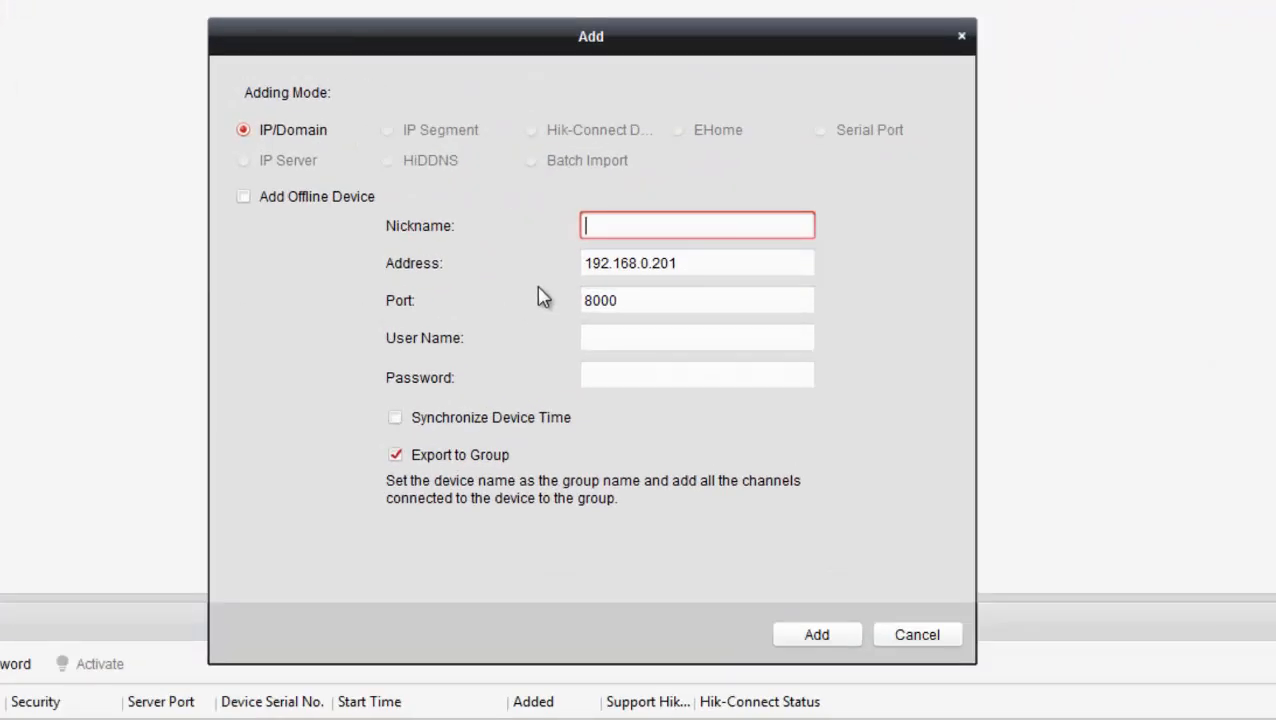
type("Access Controller")
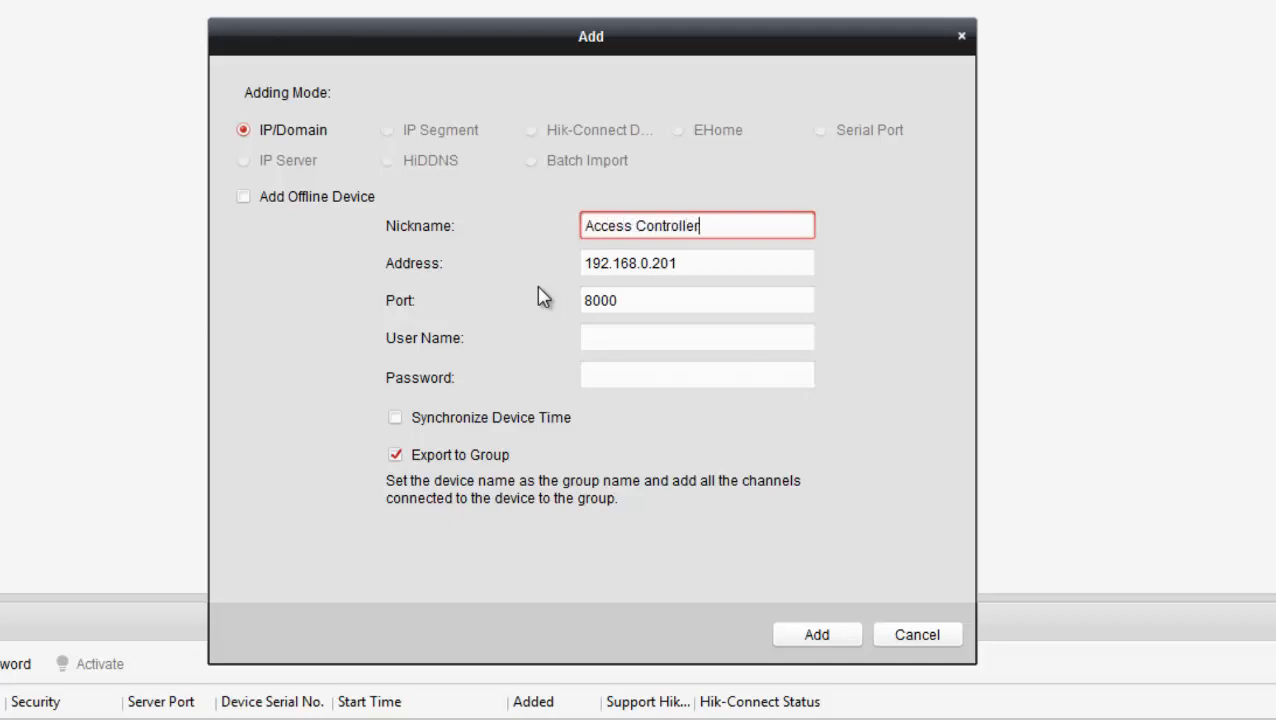
type(" on Gnd Floor")
left_click(607, 342)
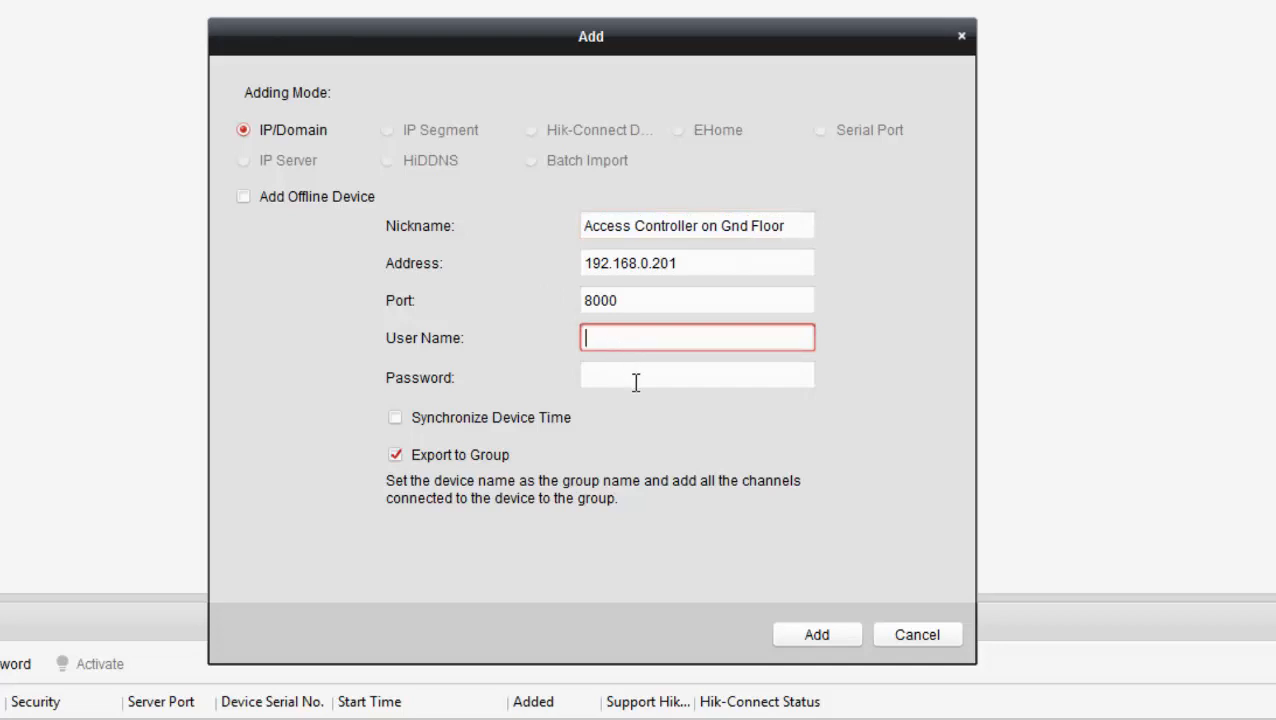
type("admin")
left_click(635, 382)
type("abcd12345")
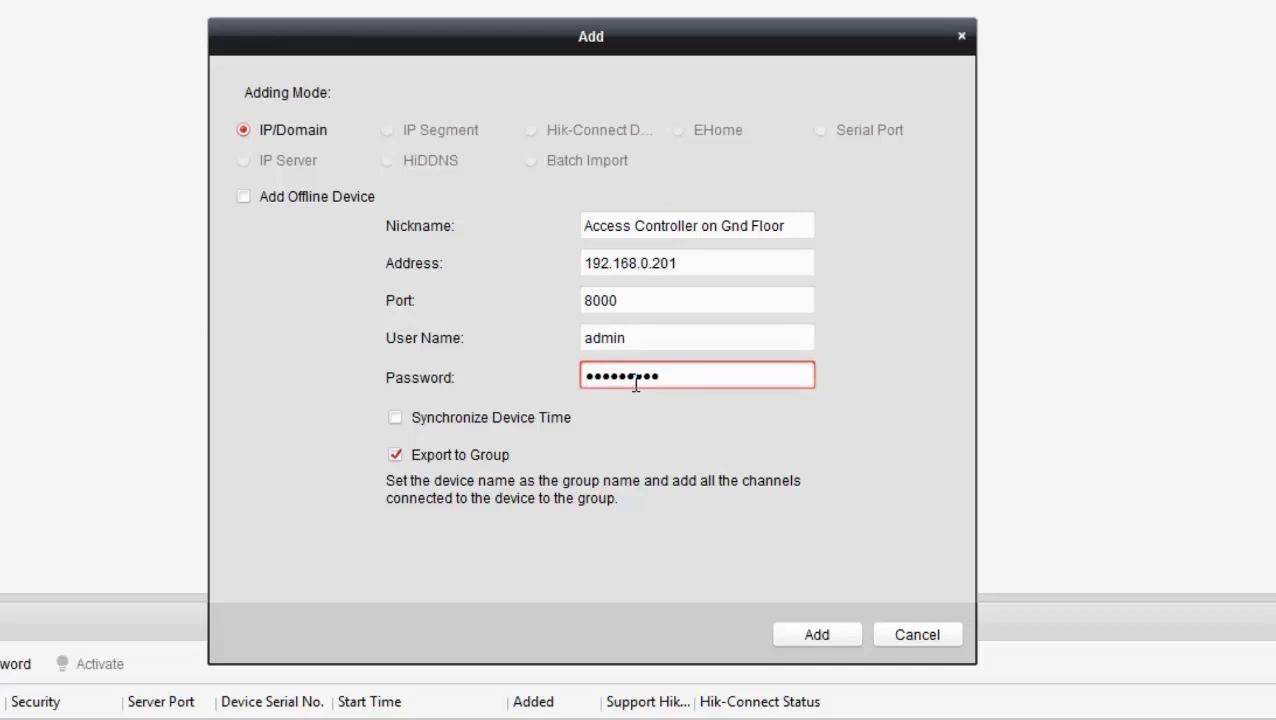
left_click(395, 420)
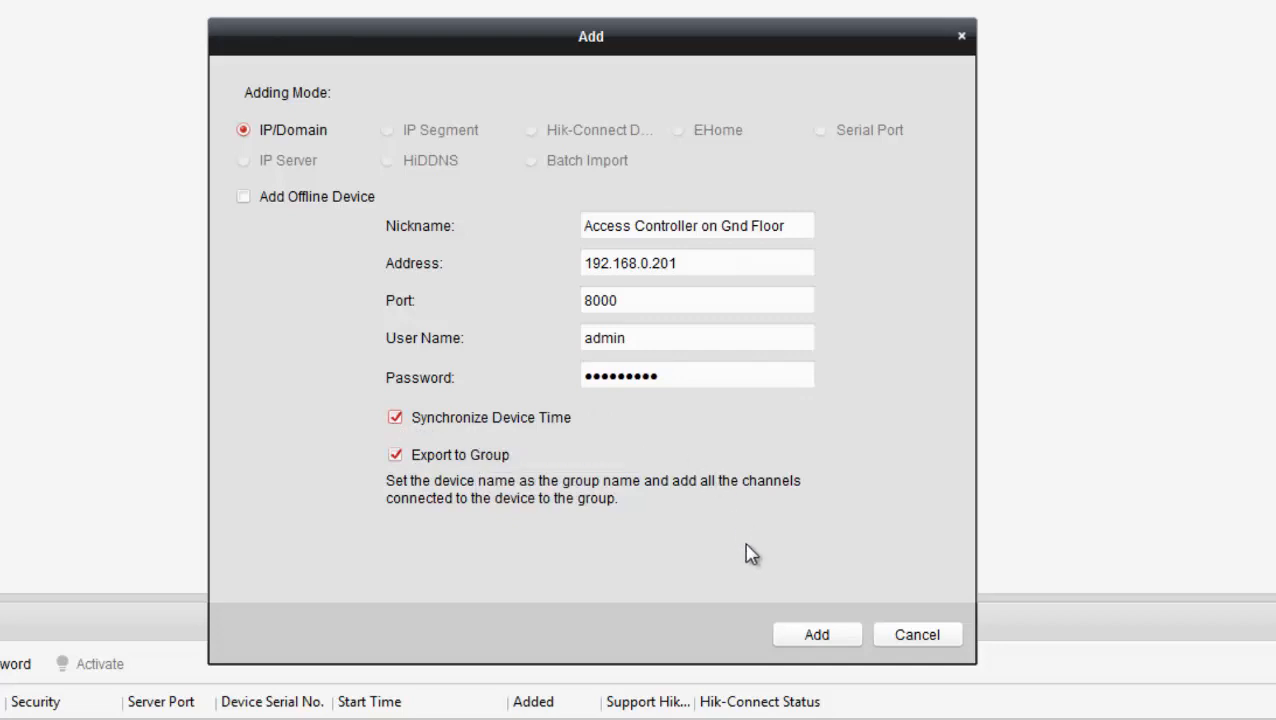
left_click(797, 645)
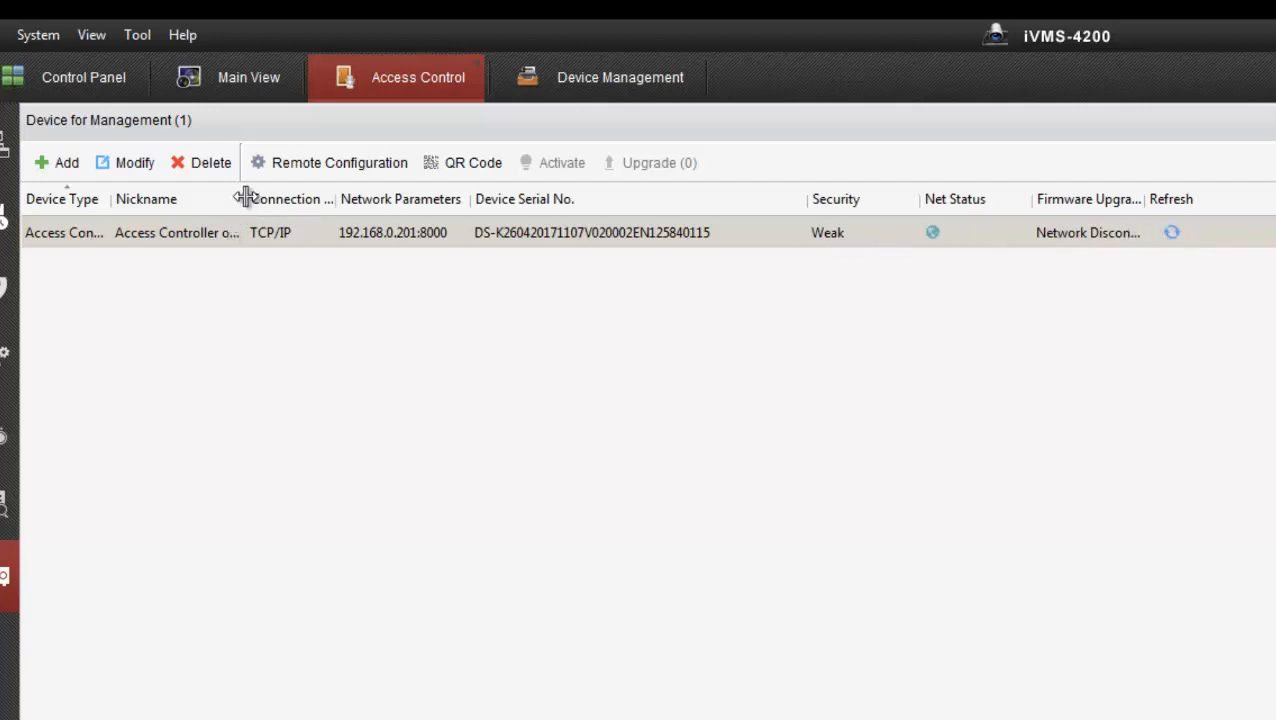
Step: Widen the Nickname and Device Type columns so full names are readable
left_click_drag(245, 198, 323, 197)
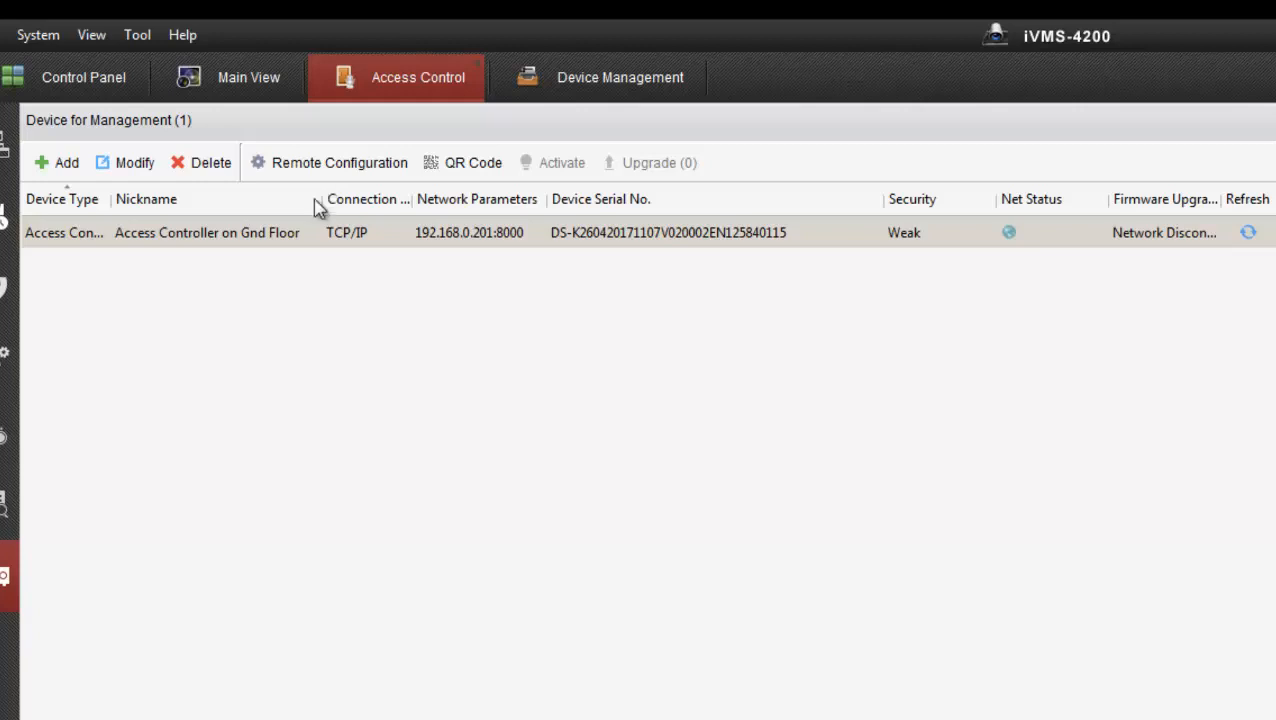
left_click_drag(110, 196, 163, 196)
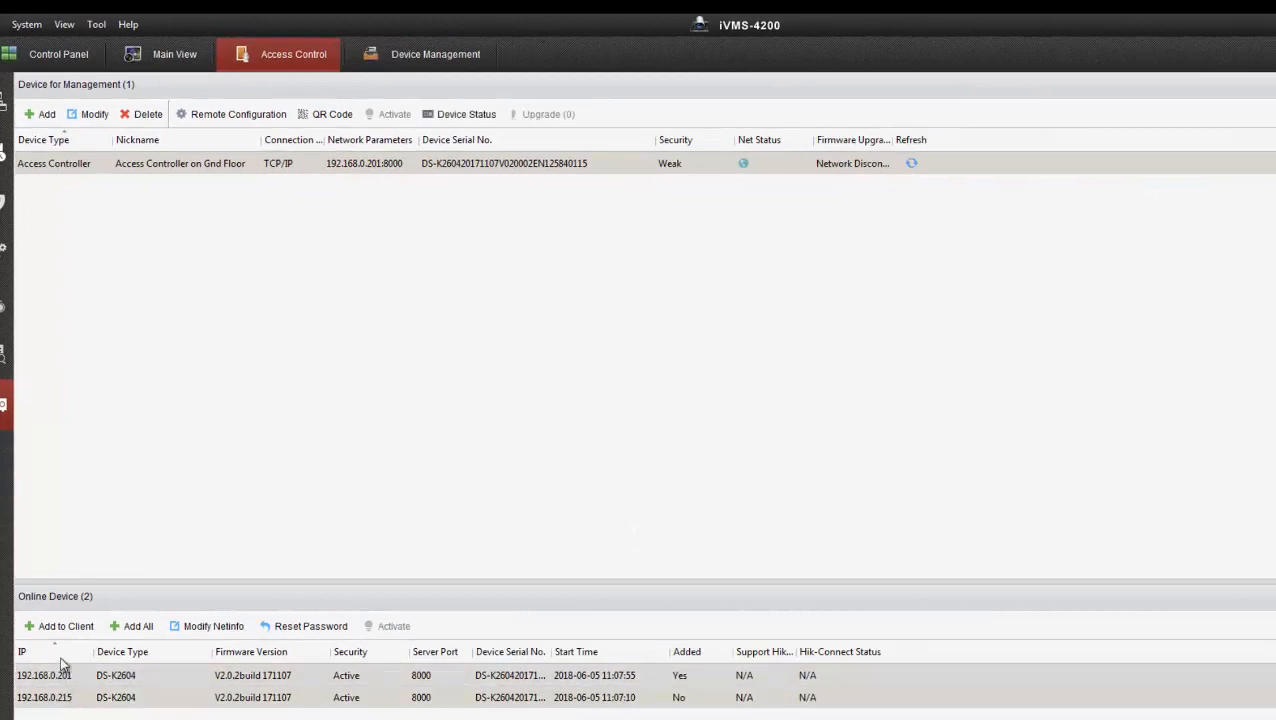
Step: Add 192.168.0.215 as 'Demo Access Controller' with device time synchronisation on
left_click(60, 627)
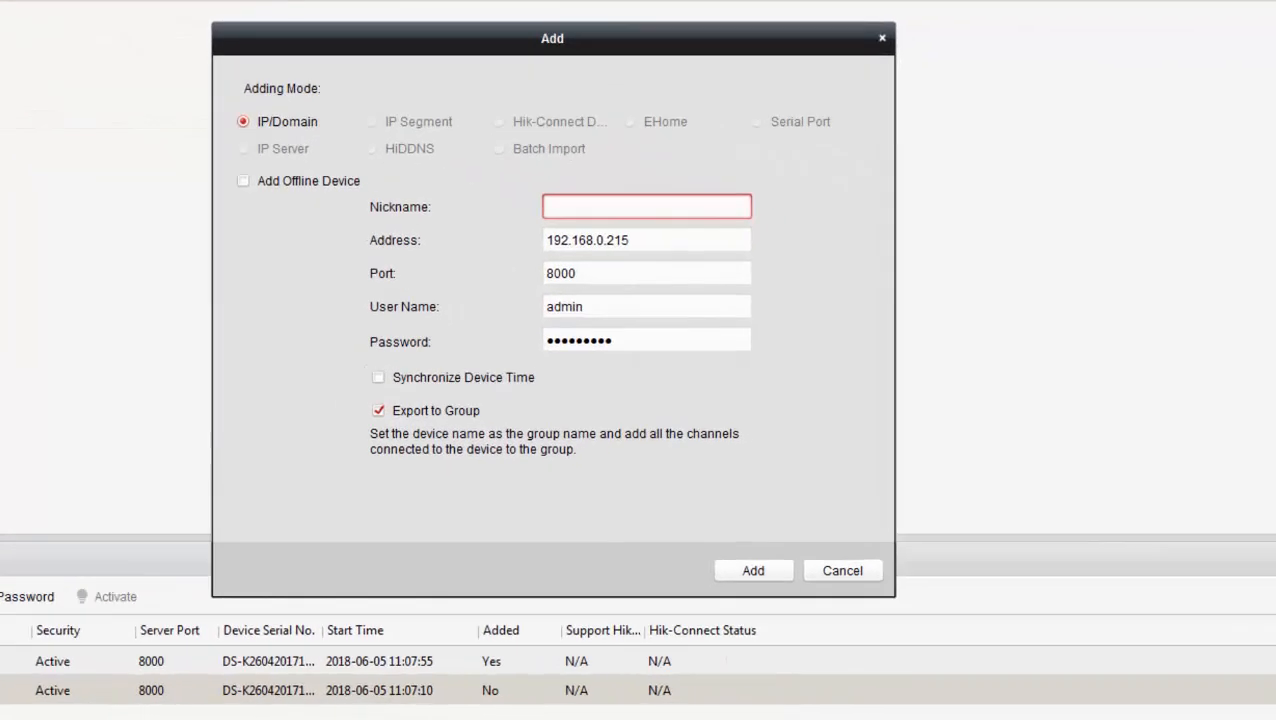
type("Demo Access Controller")
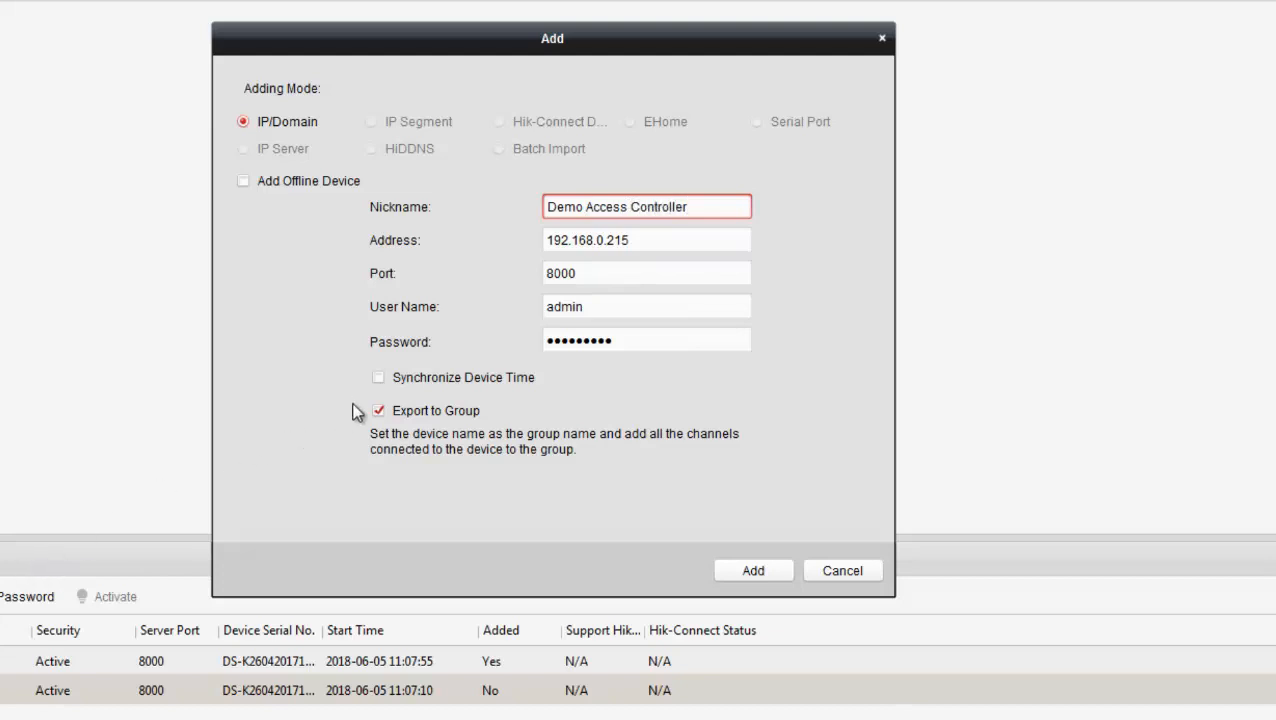
left_click(378, 378)
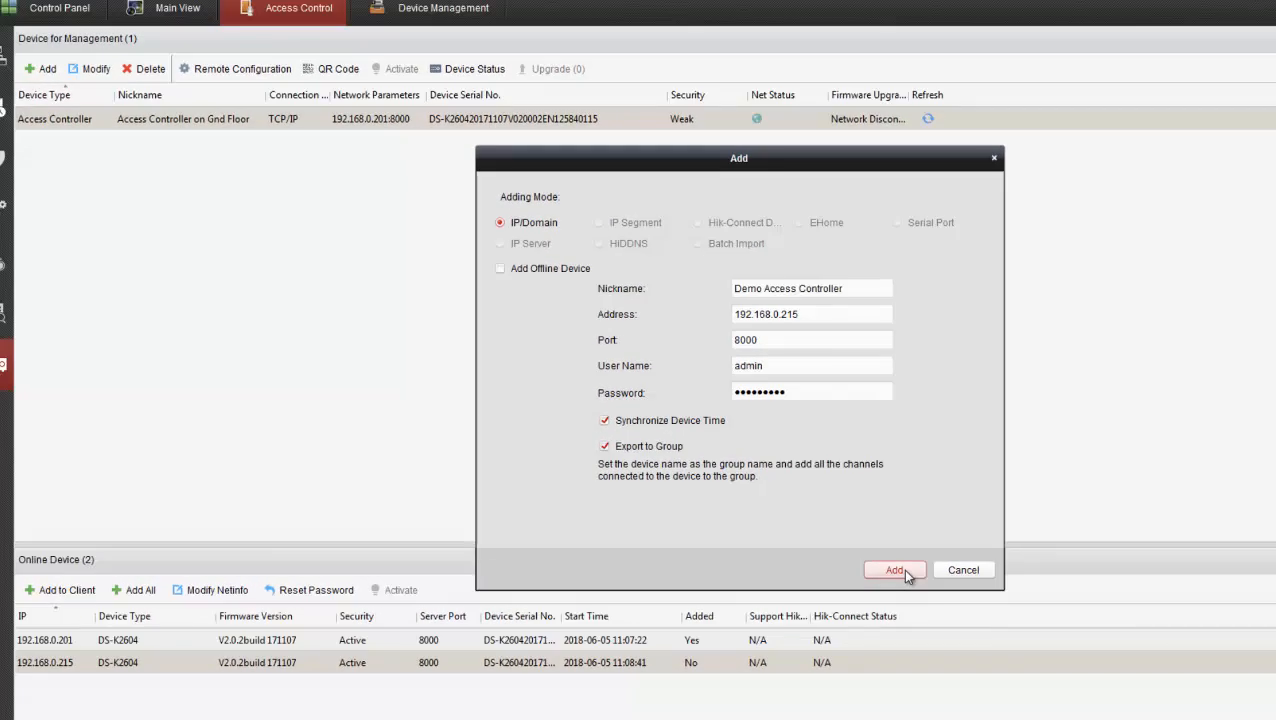
left_click(753, 570)
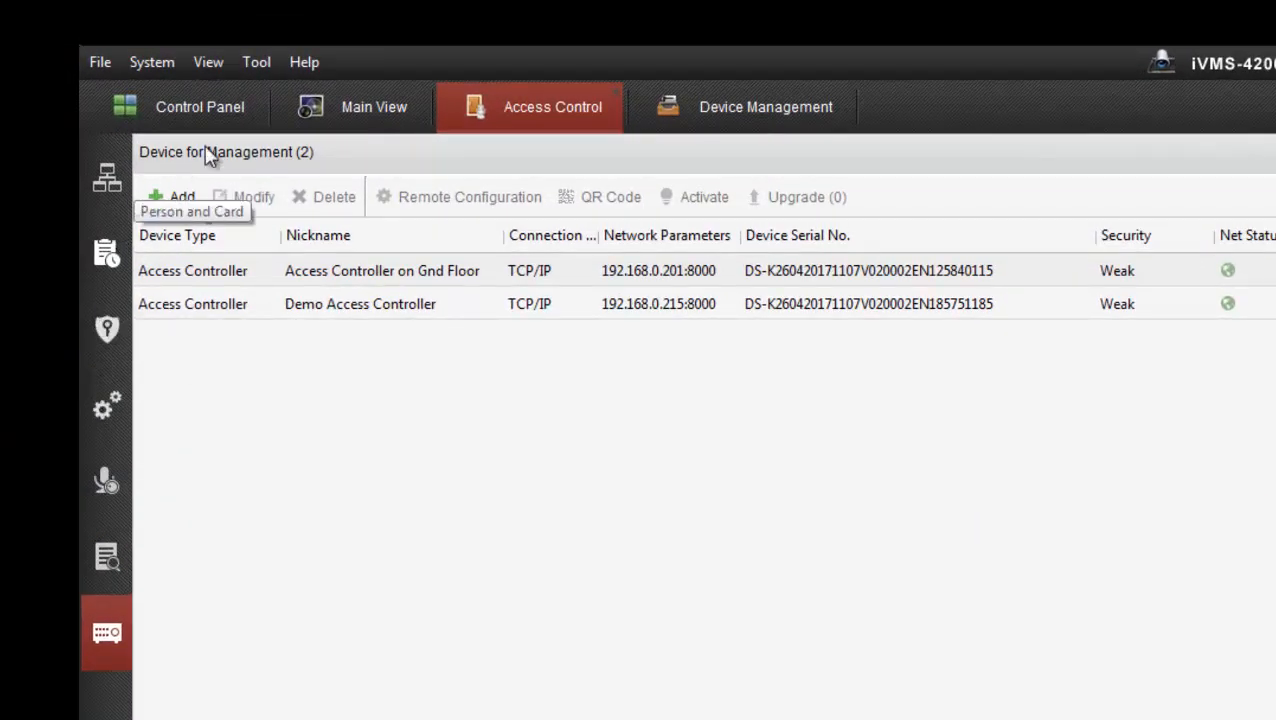
Step: Launch the Access Control and Video Intercom Wizard from Help and begin it
left_click(298, 66)
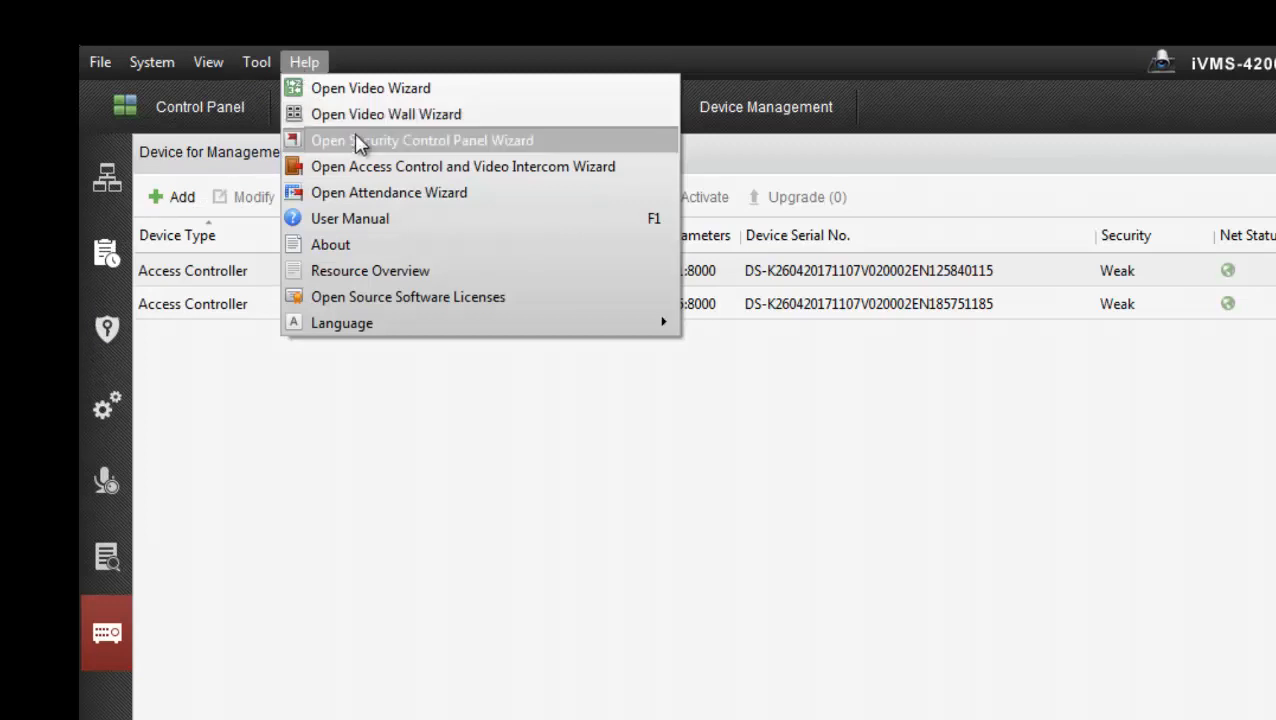
left_click(492, 167)
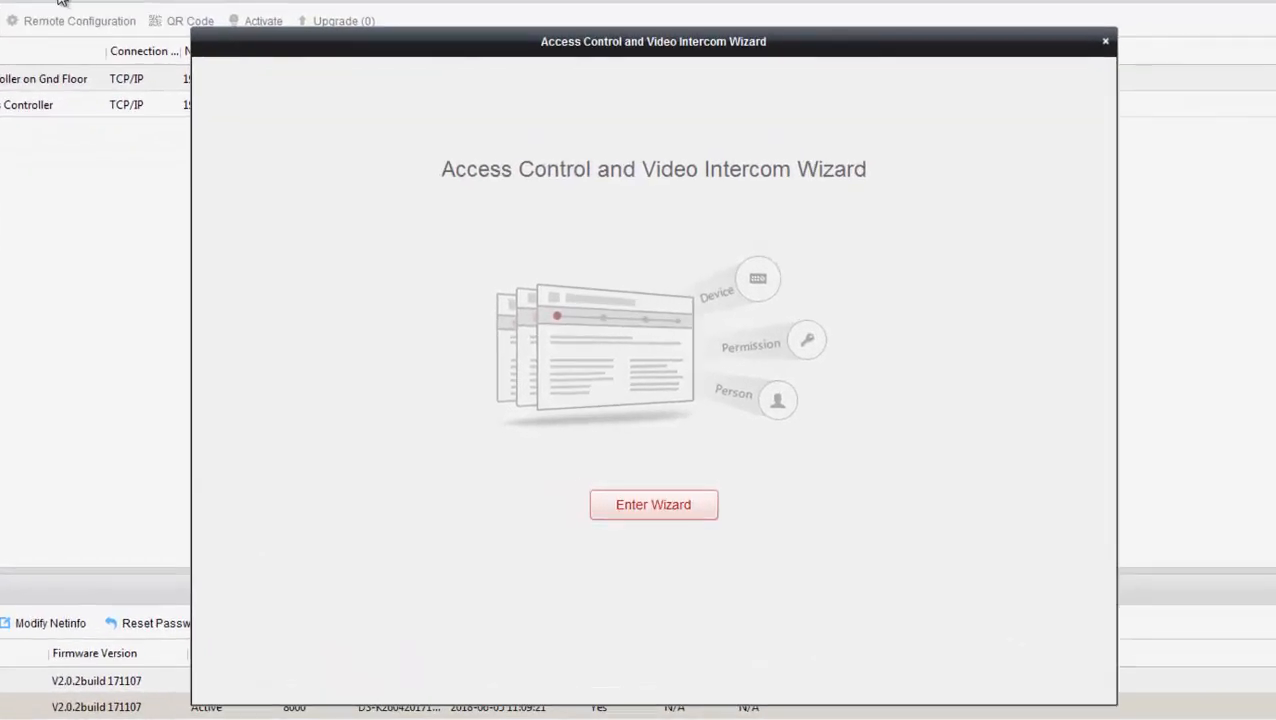
left_click(643, 507)
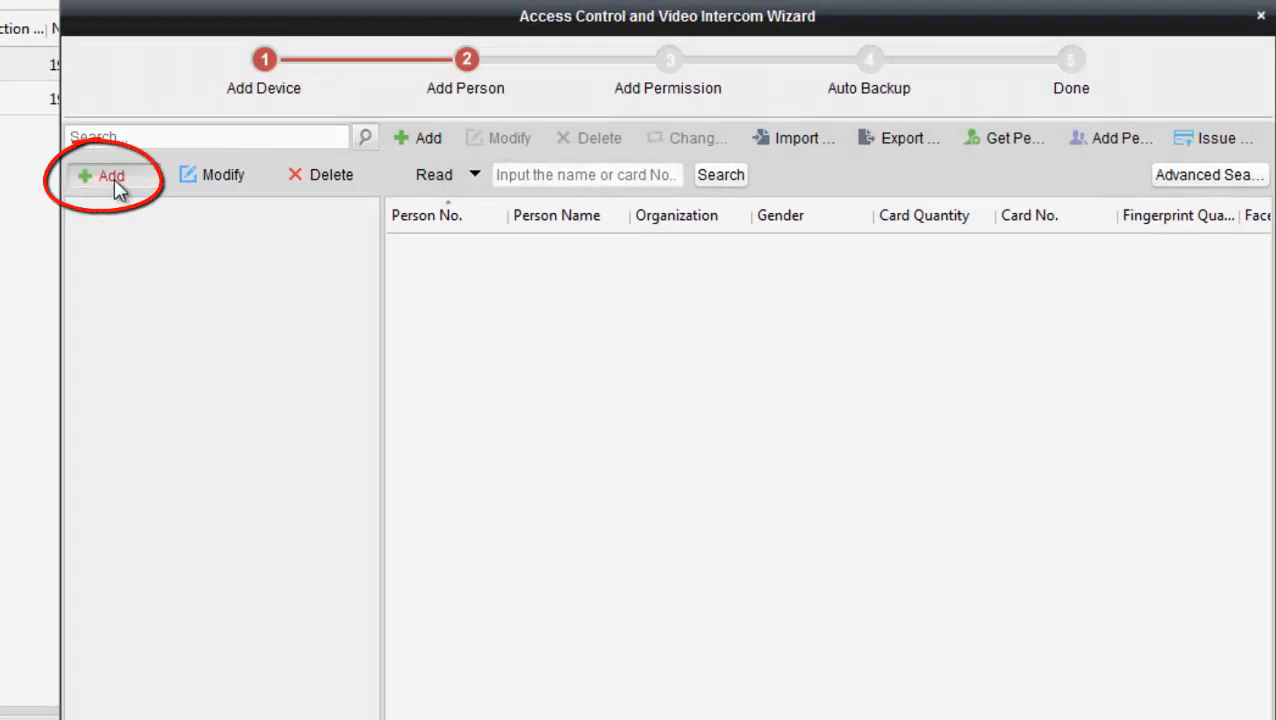
Step: Add an organization named NESS in the wizard's left panel
left_click(112, 179)
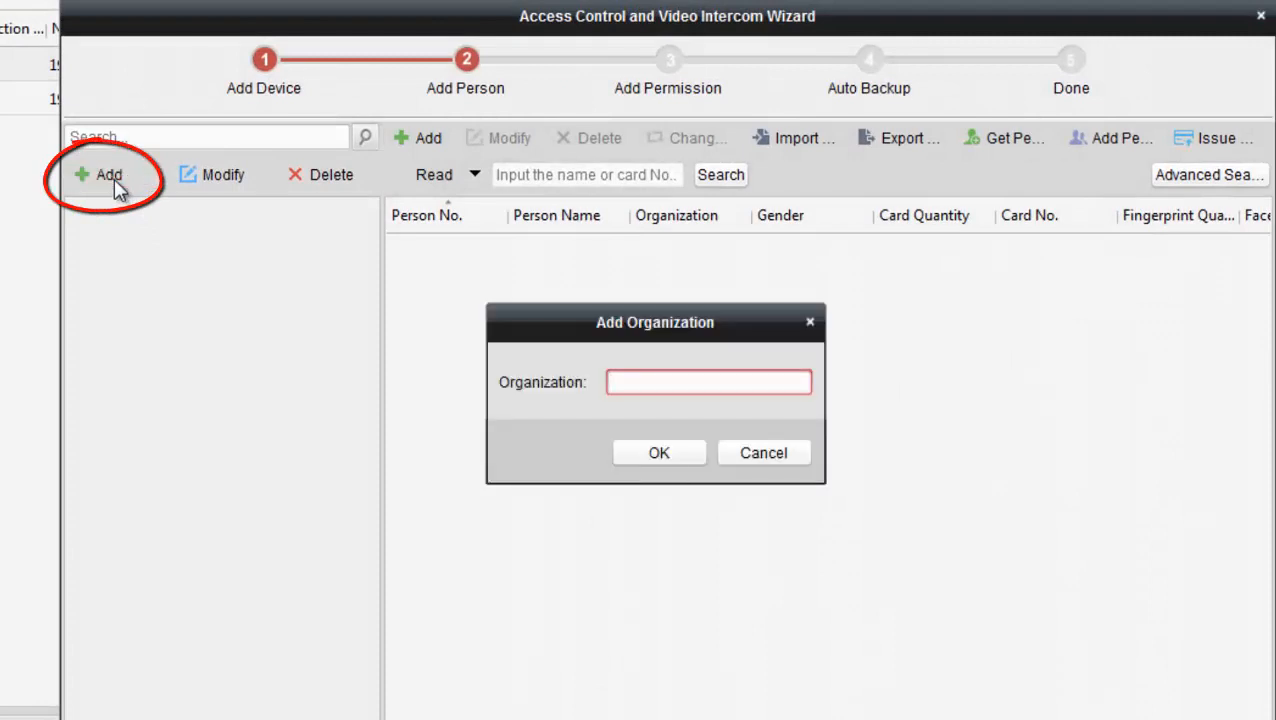
type("NESS")
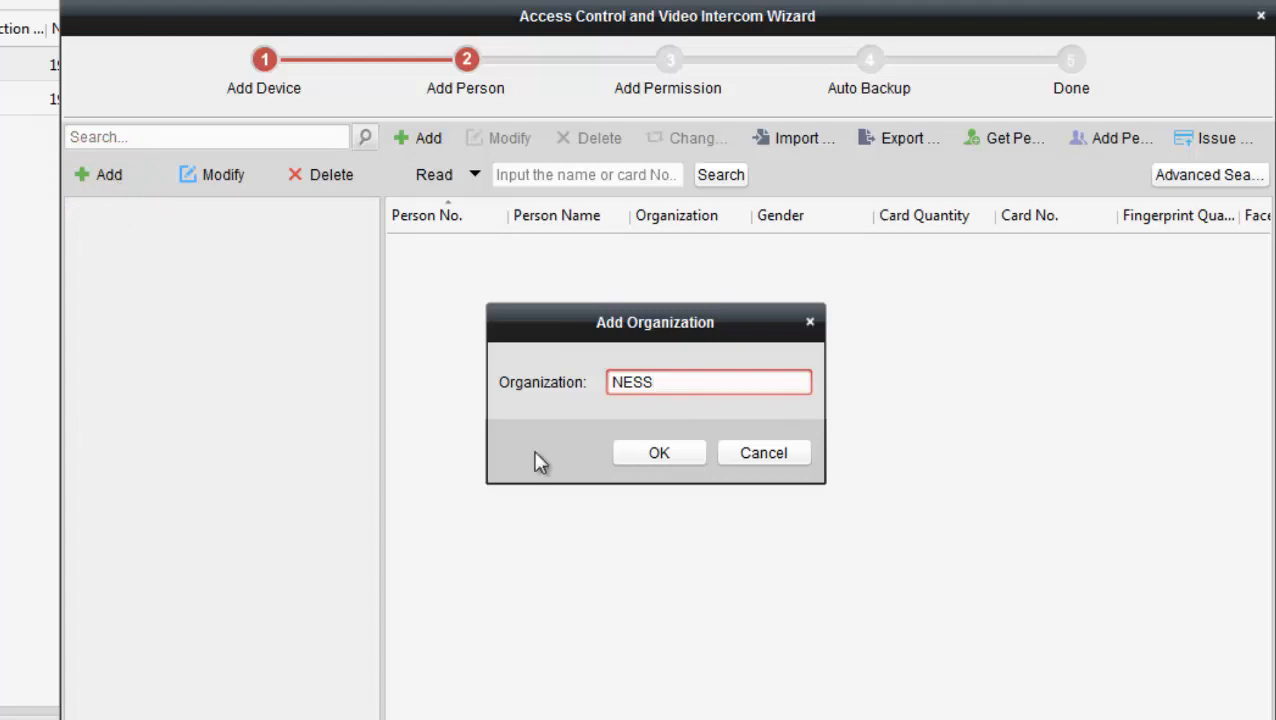
left_click(646, 446)
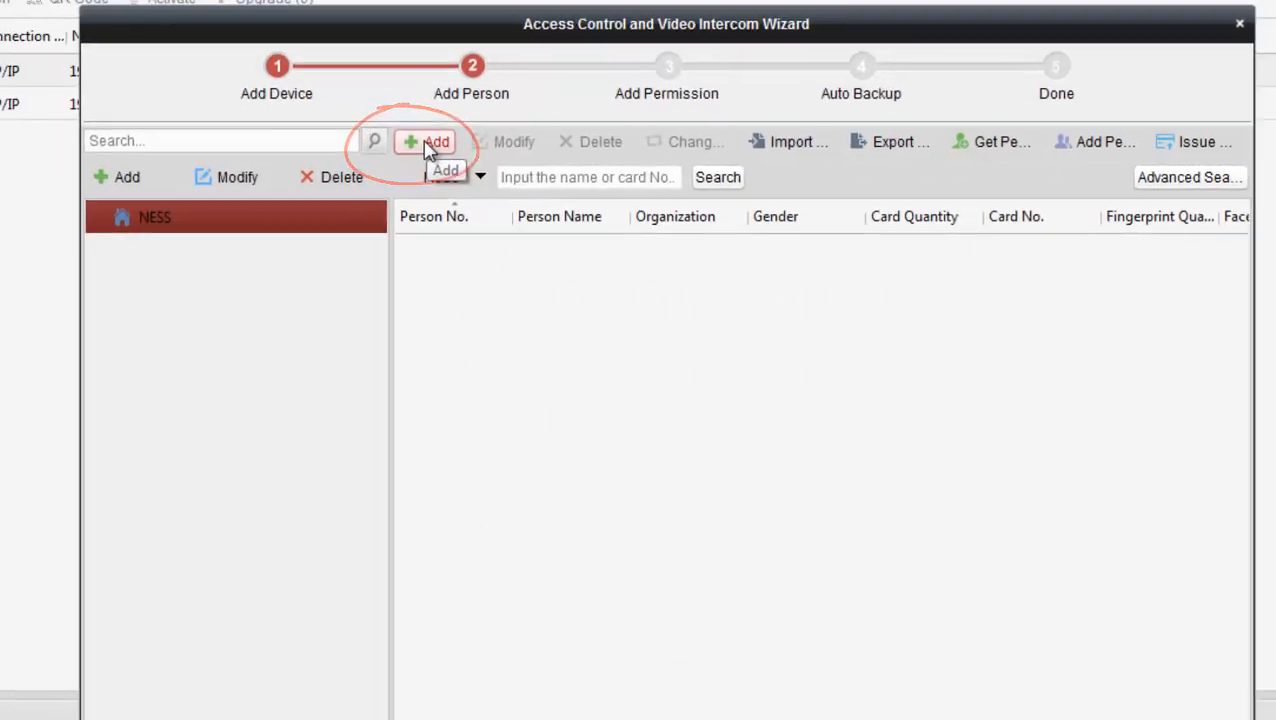
Step: Create person No. 1 under NESS, enter the person's full name, and show the Credential card list
left_click(427, 143)
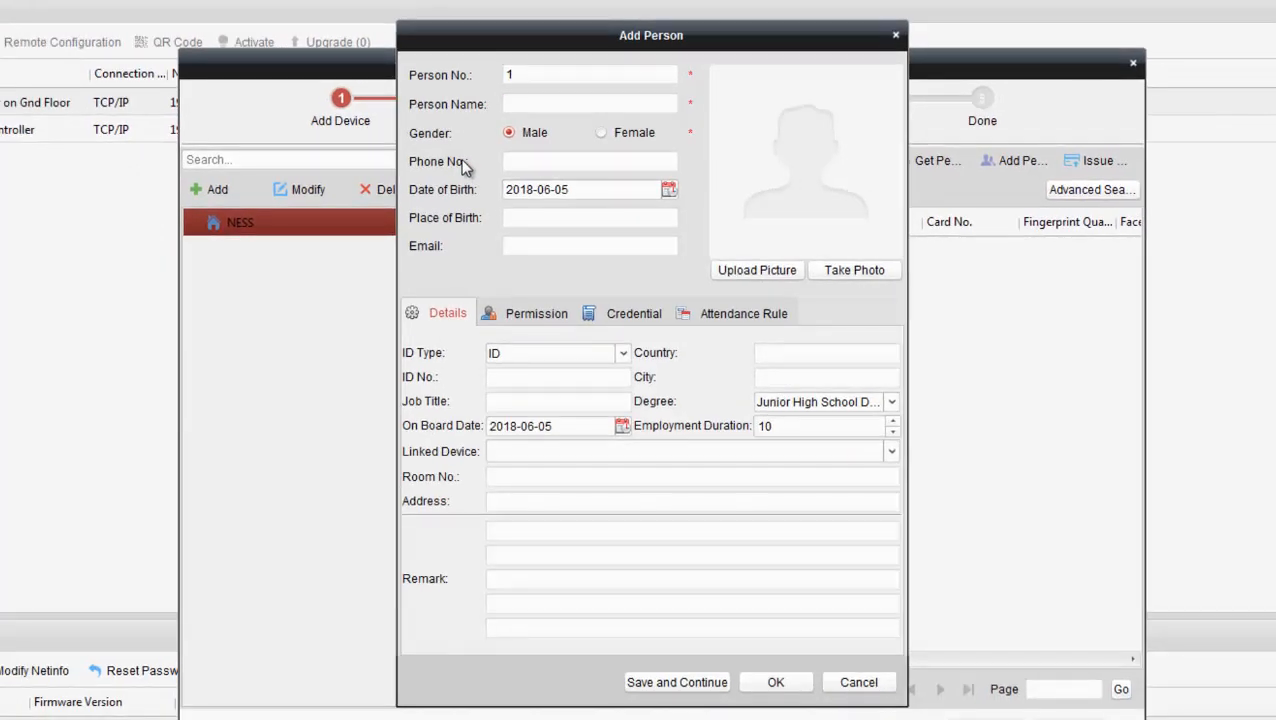
left_click(528, 105)
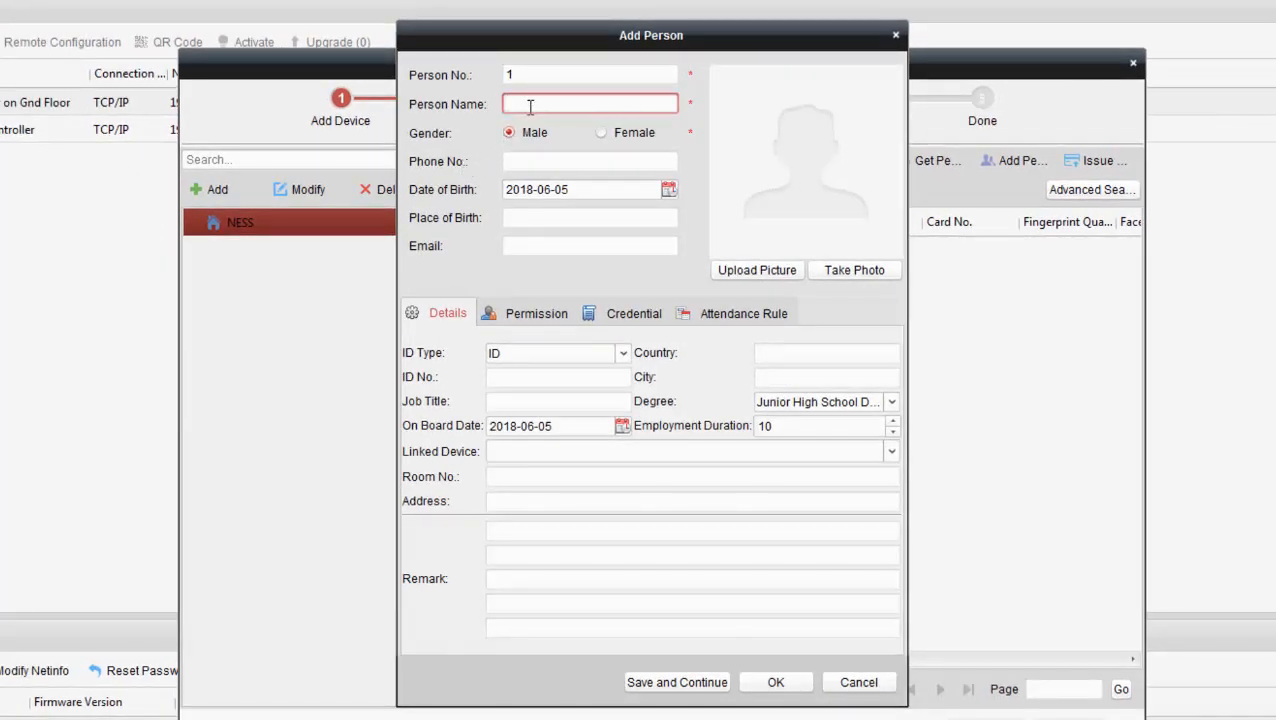
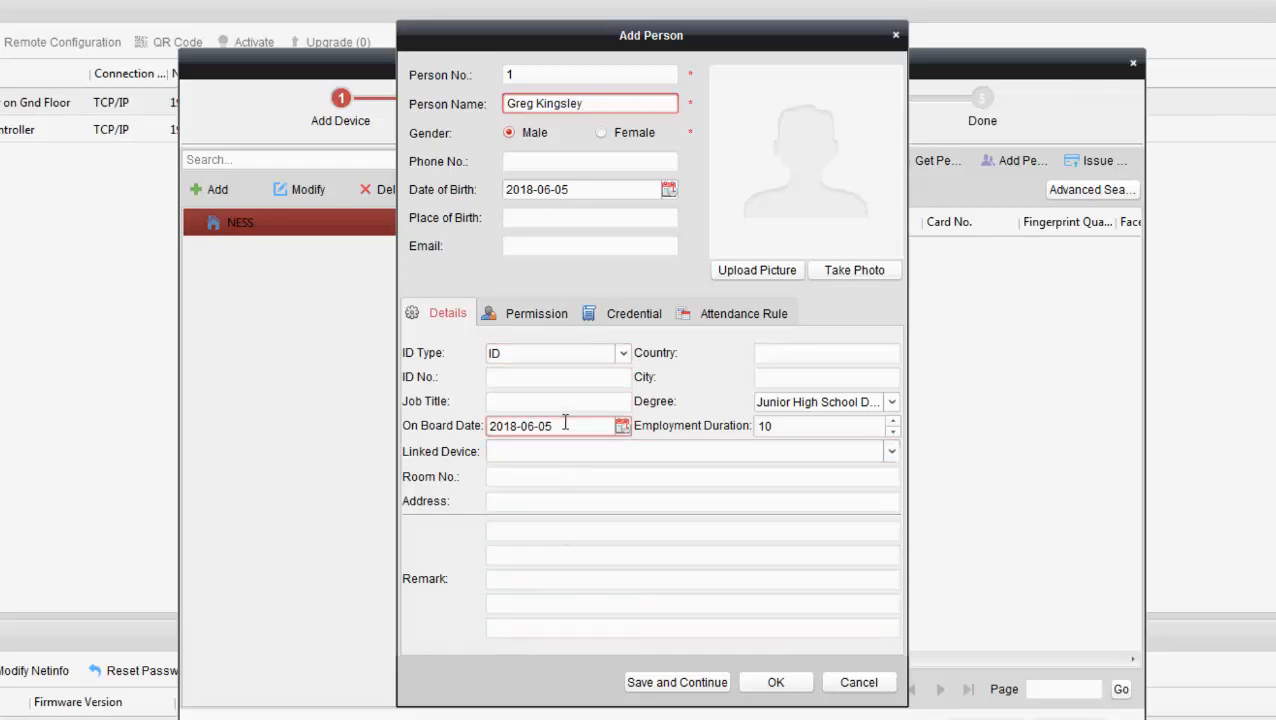
left_click(619, 316)
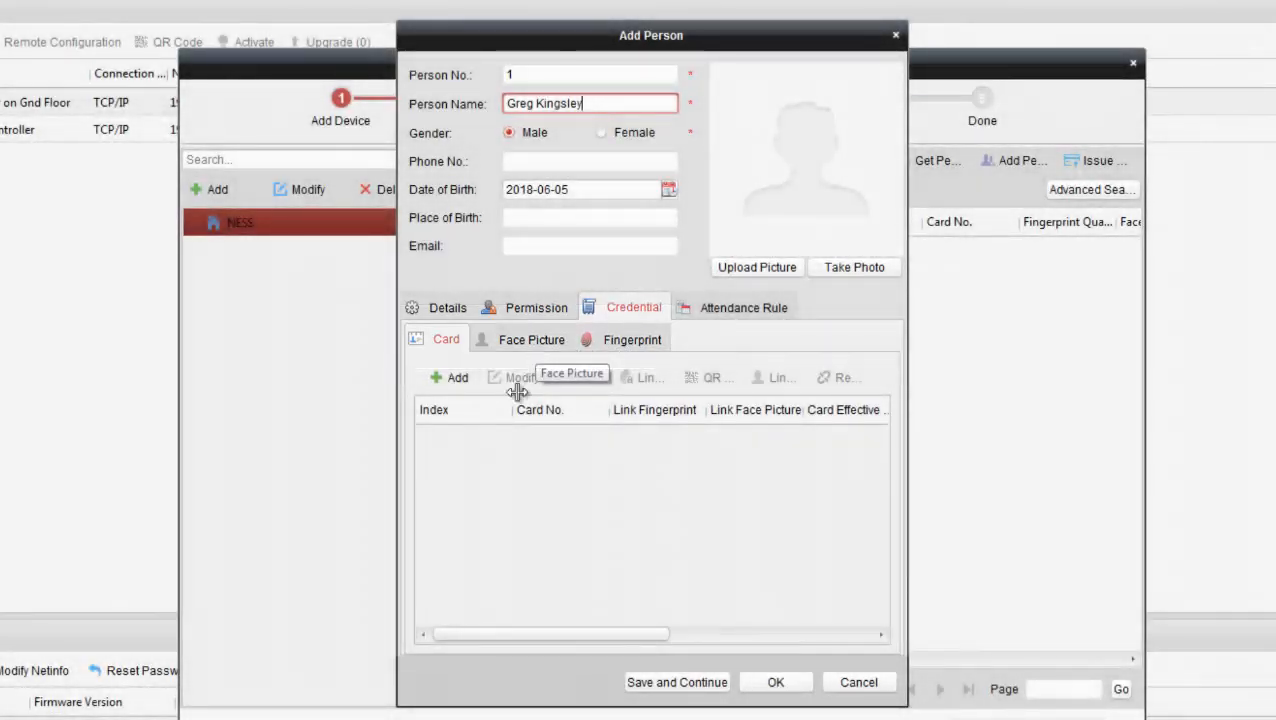
Step: Open the Add Card dialog from the Credential card list of person No. 1
left_click(482, 506)
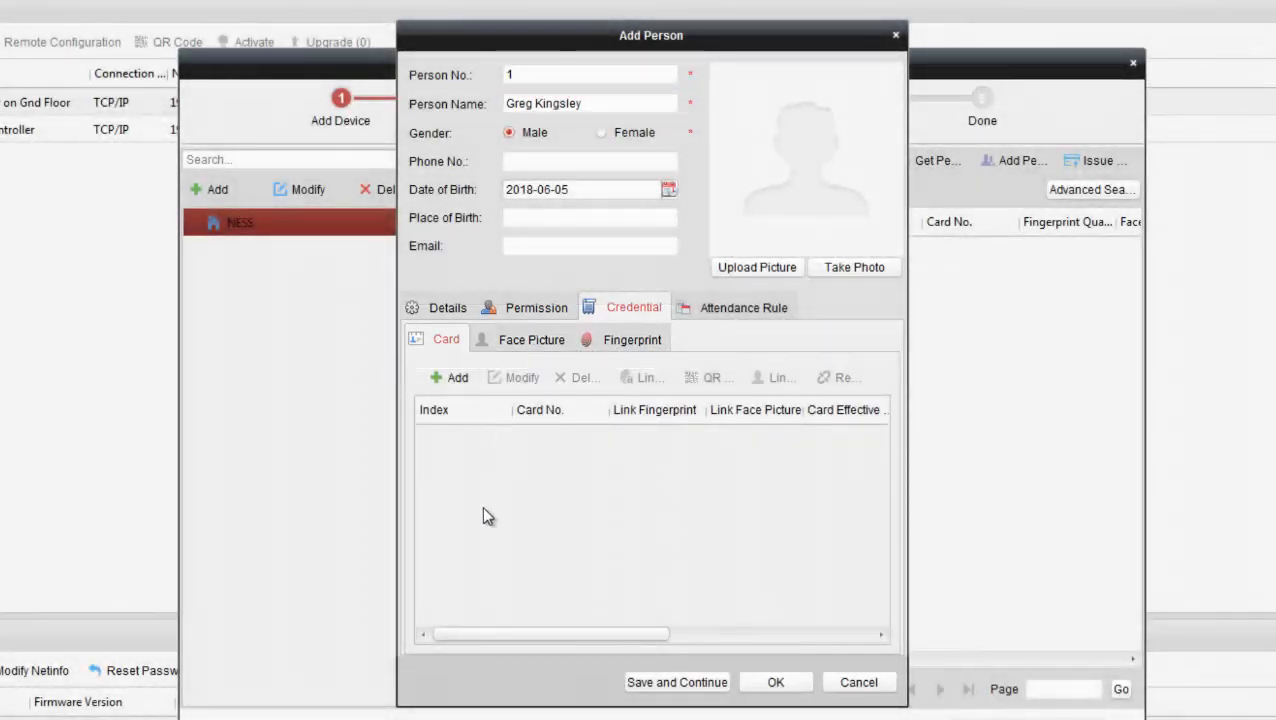
left_click(445, 380)
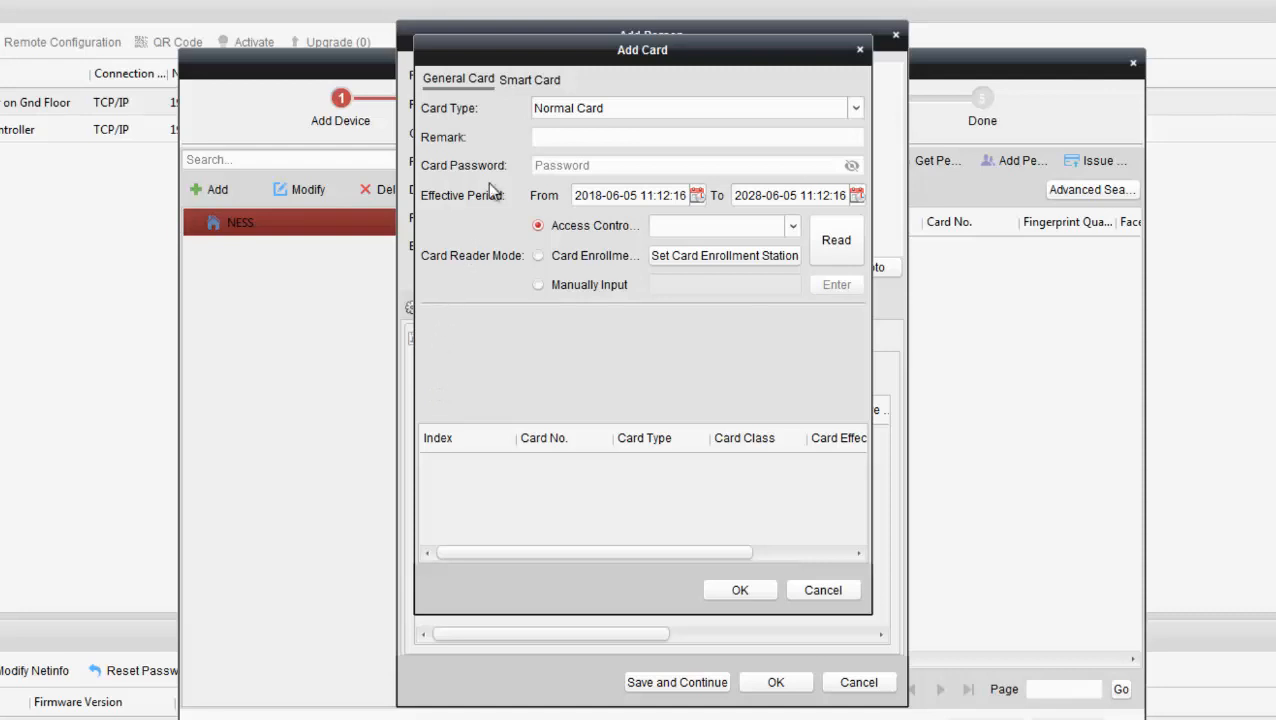
left_click(854, 109)
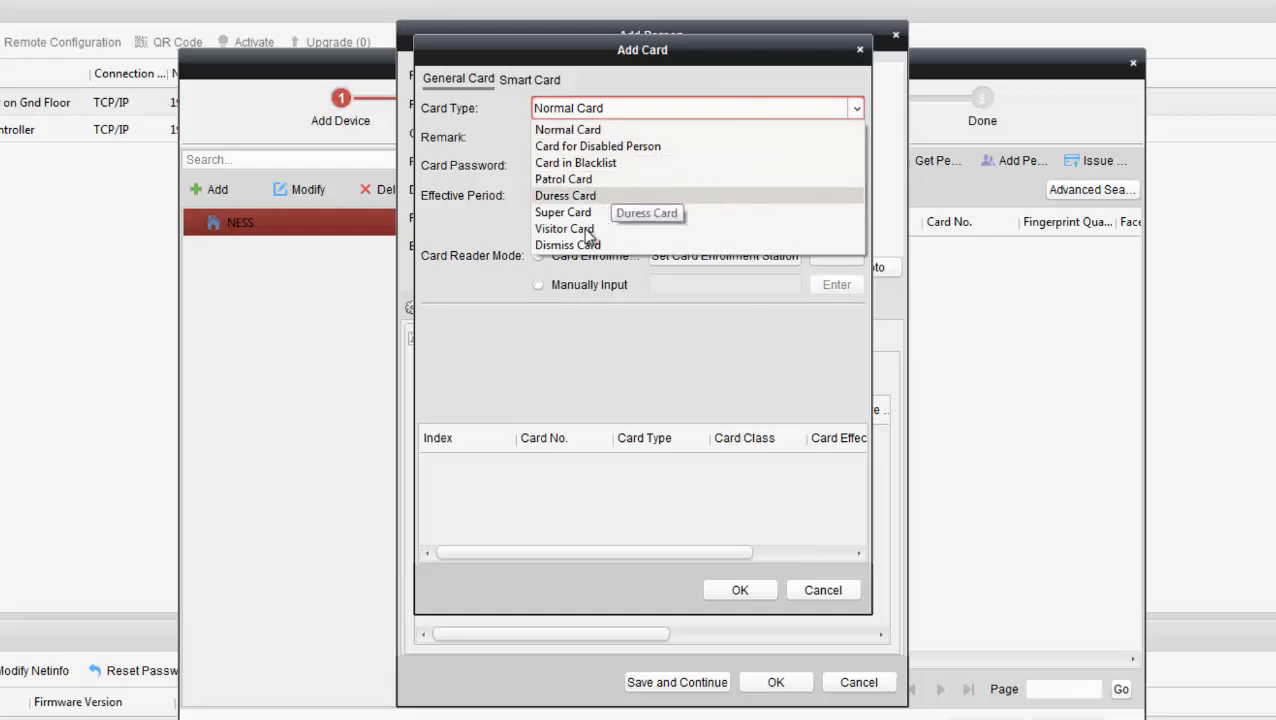
left_click(565, 131)
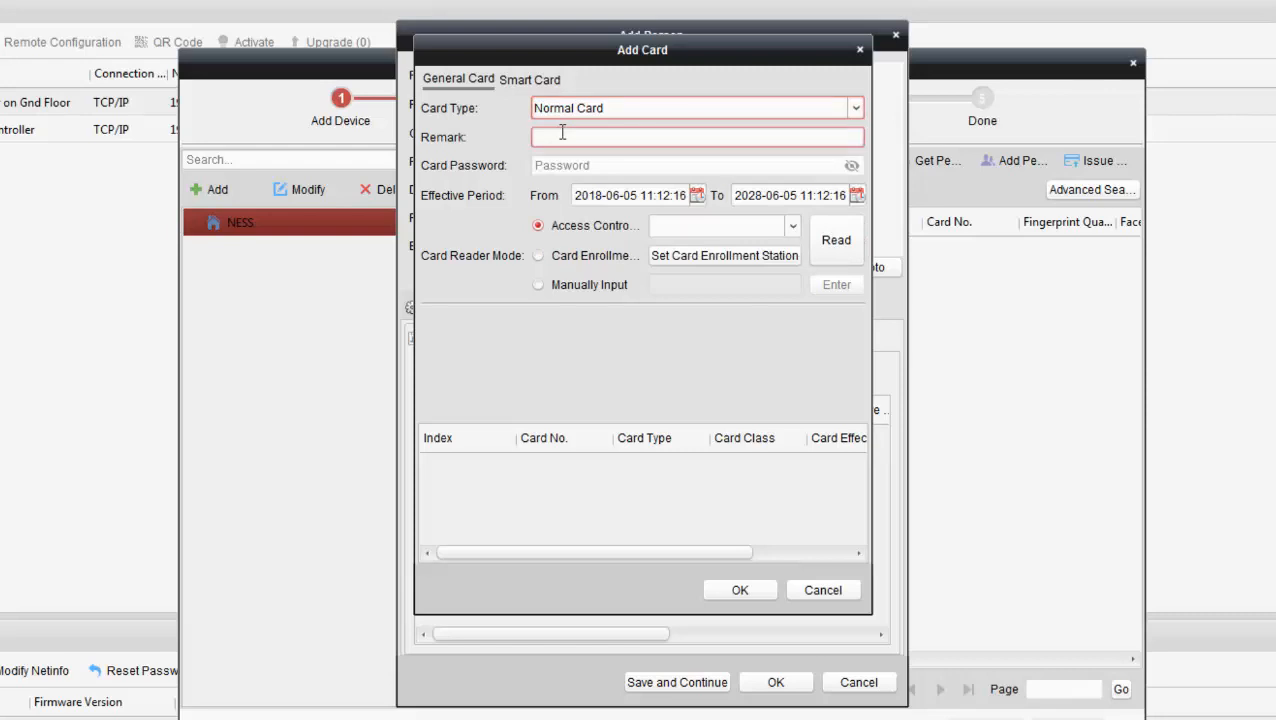
left_click(562, 142)
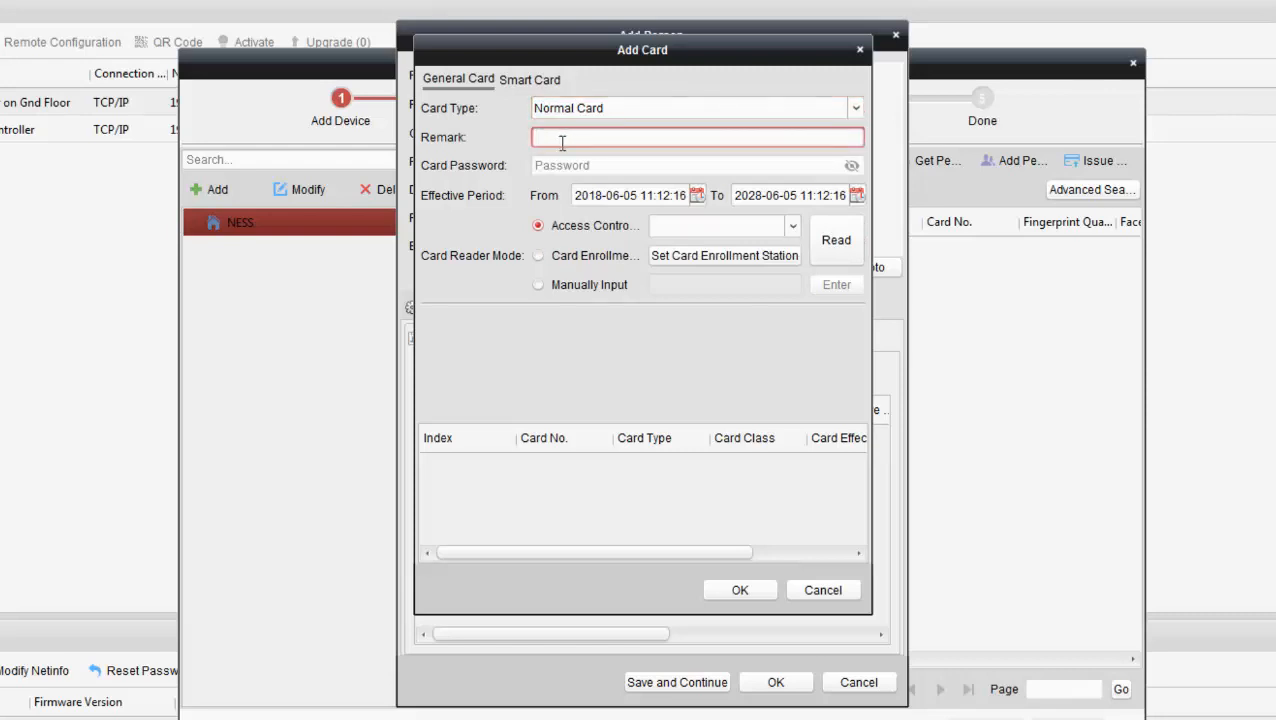
left_click(562, 169)
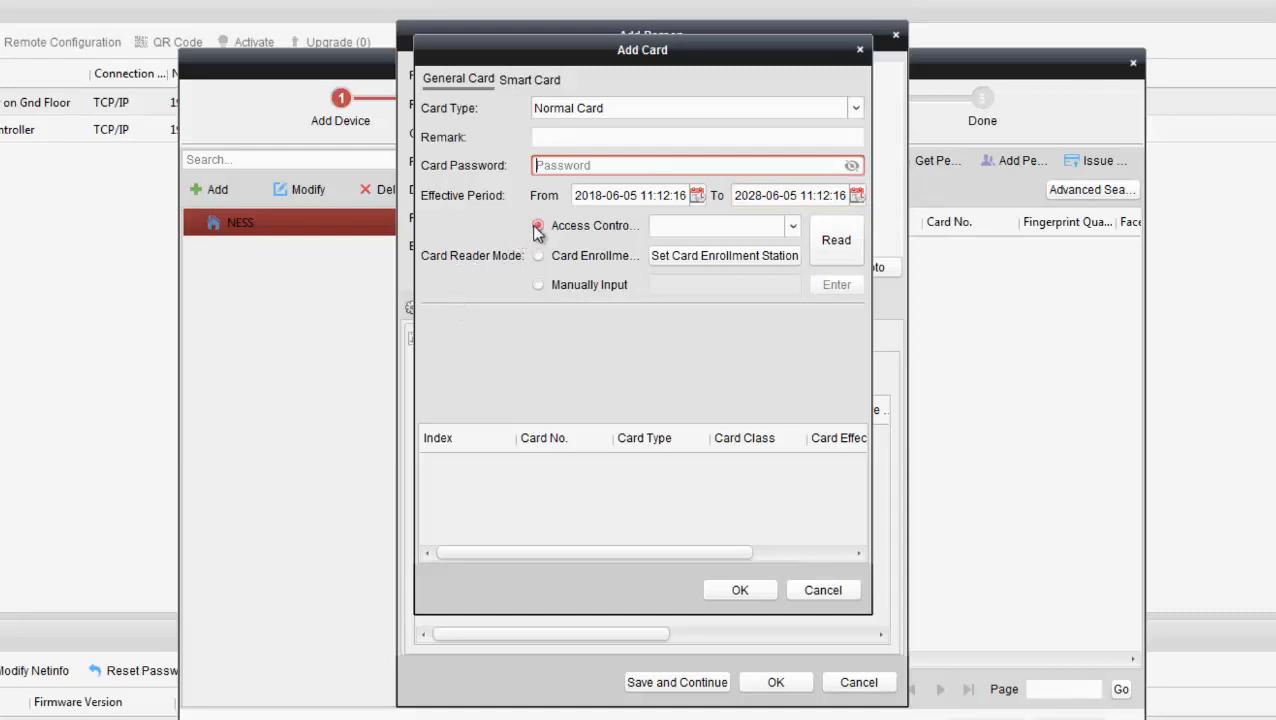
mouse_move(638, 223)
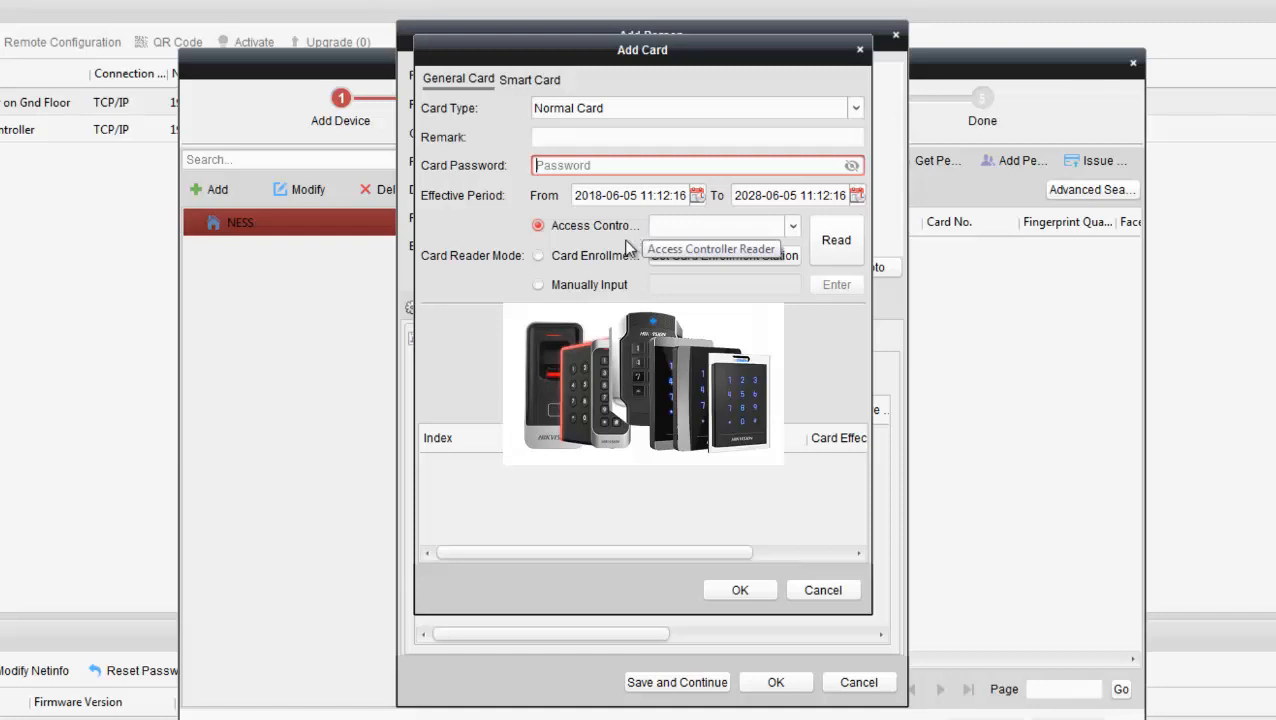
mouse_move(598, 260)
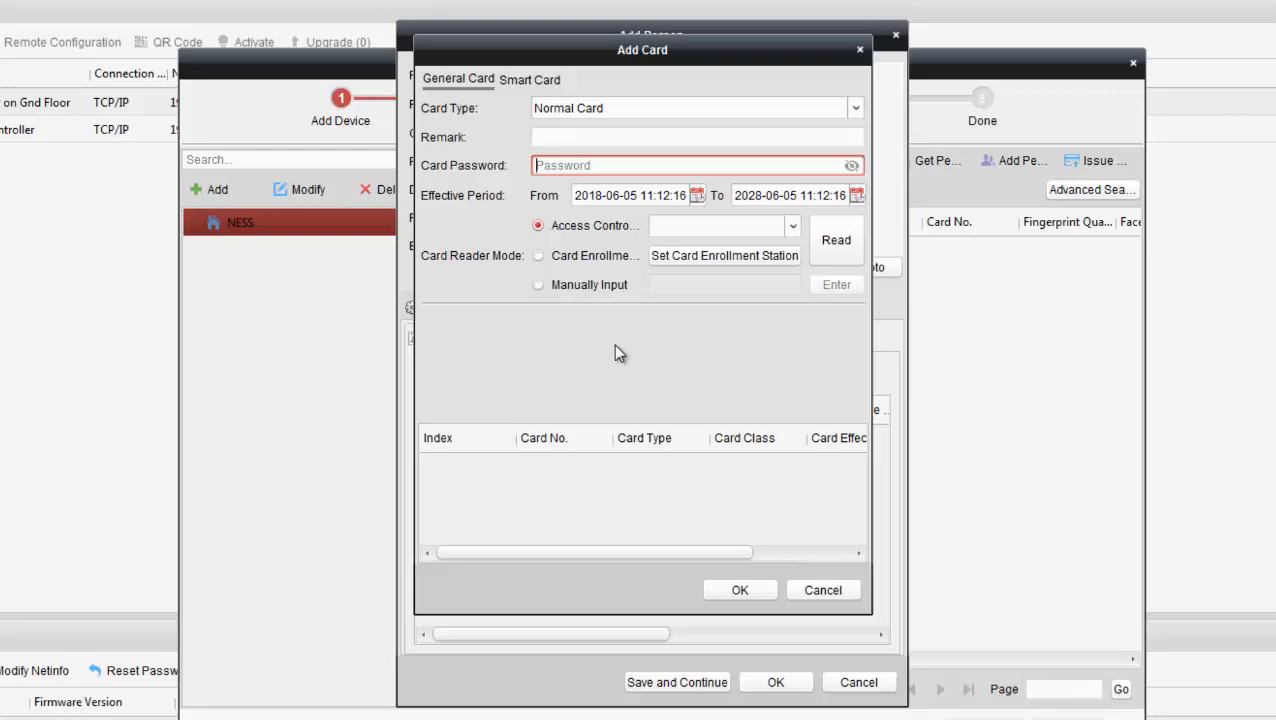
Step: Choose Entrance Card Reader1 under Demo Access Controller as the card reader
left_click(791, 226)
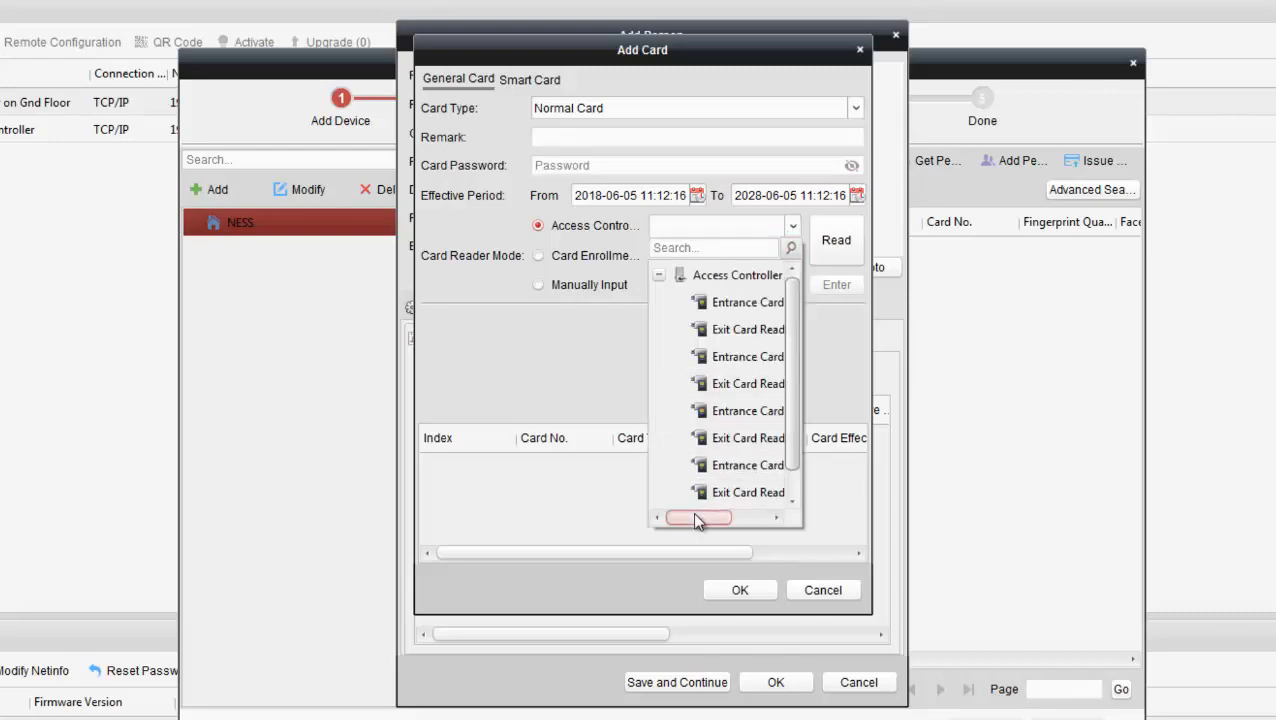
mouse_move(692, 511)
left_mouse_down()
mouse_move(746, 515)
mouse_move(692, 512)
left_mouse_up()
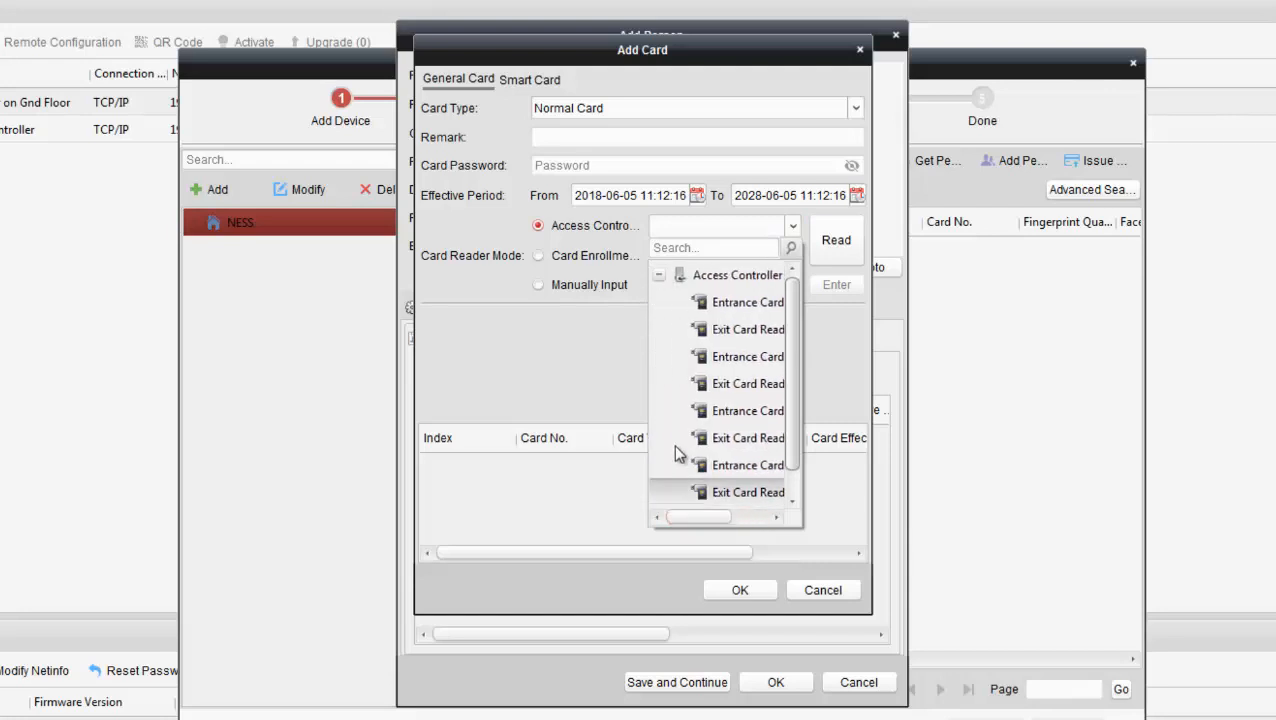
left_click(659, 274)
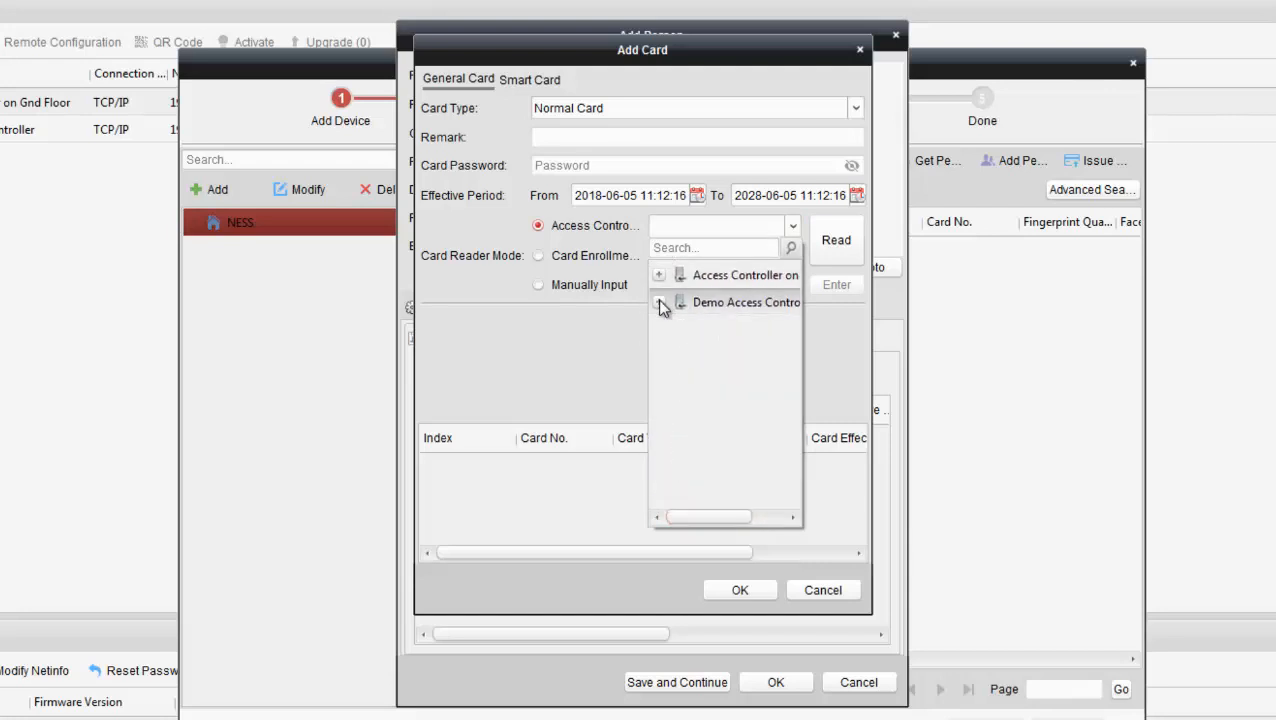
left_click(659, 302)
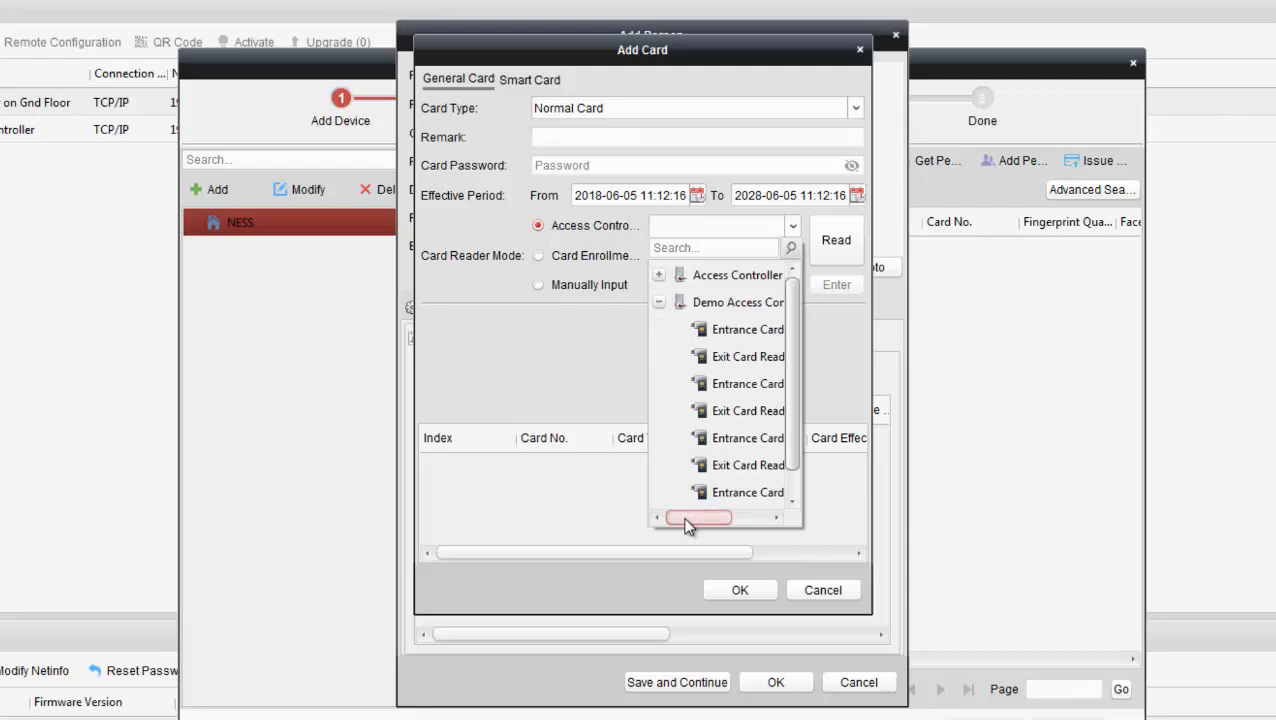
mouse_move(688, 527)
left_mouse_down()
mouse_move(732, 527)
mouse_move(696, 528)
mouse_move(702, 518)
left_mouse_up()
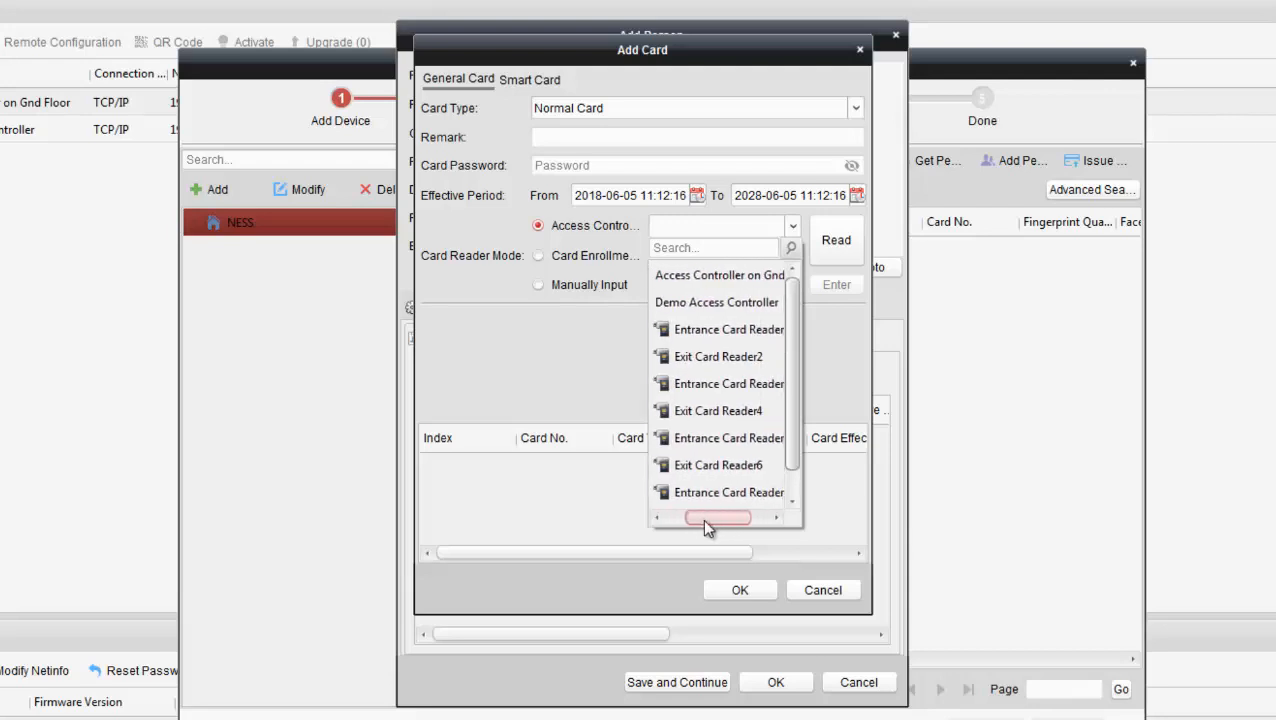
left_click(706, 340)
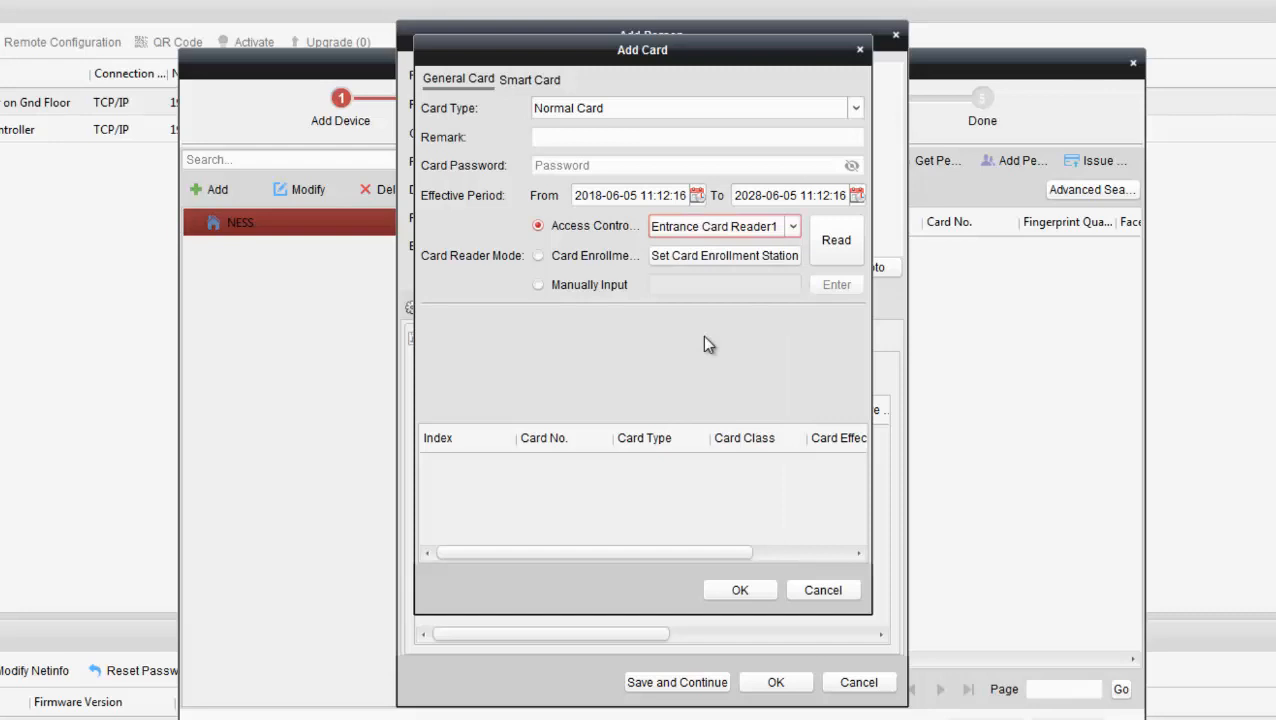
Step: Read the swiped Normal Card, stop reading, and save it to person No. 1
left_click(826, 245)
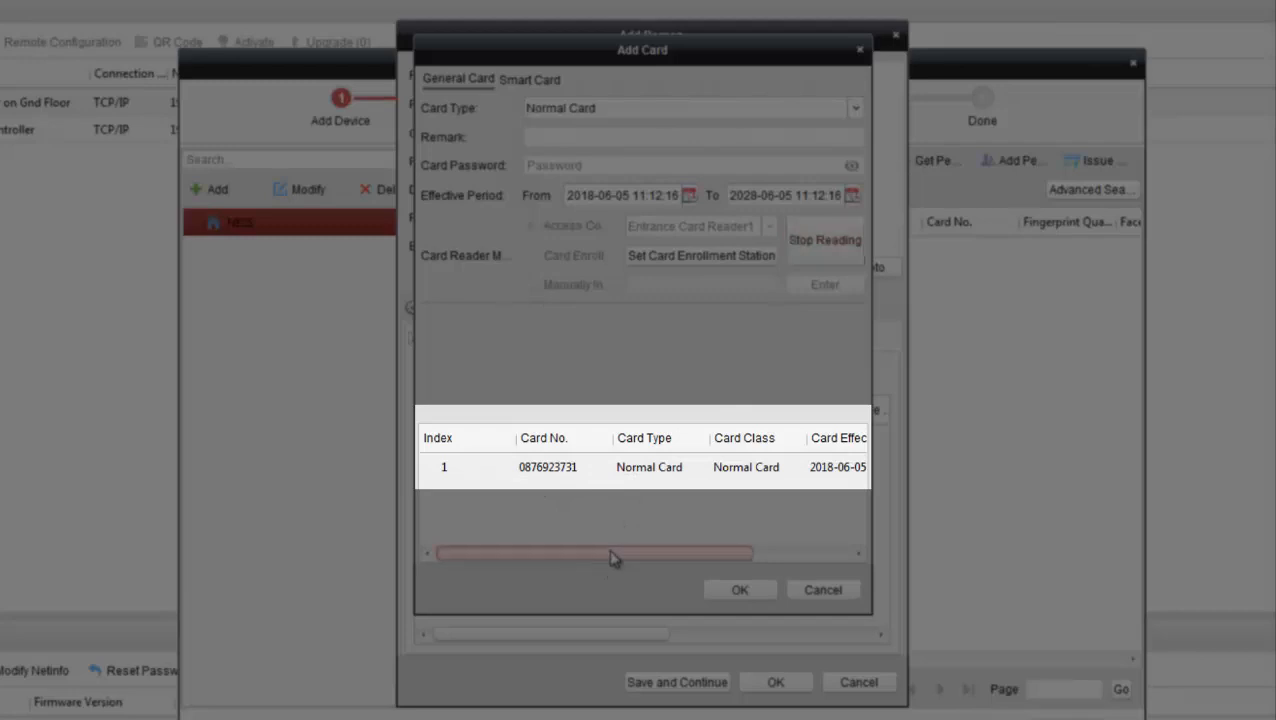
left_click_drag(612, 554, 530, 560)
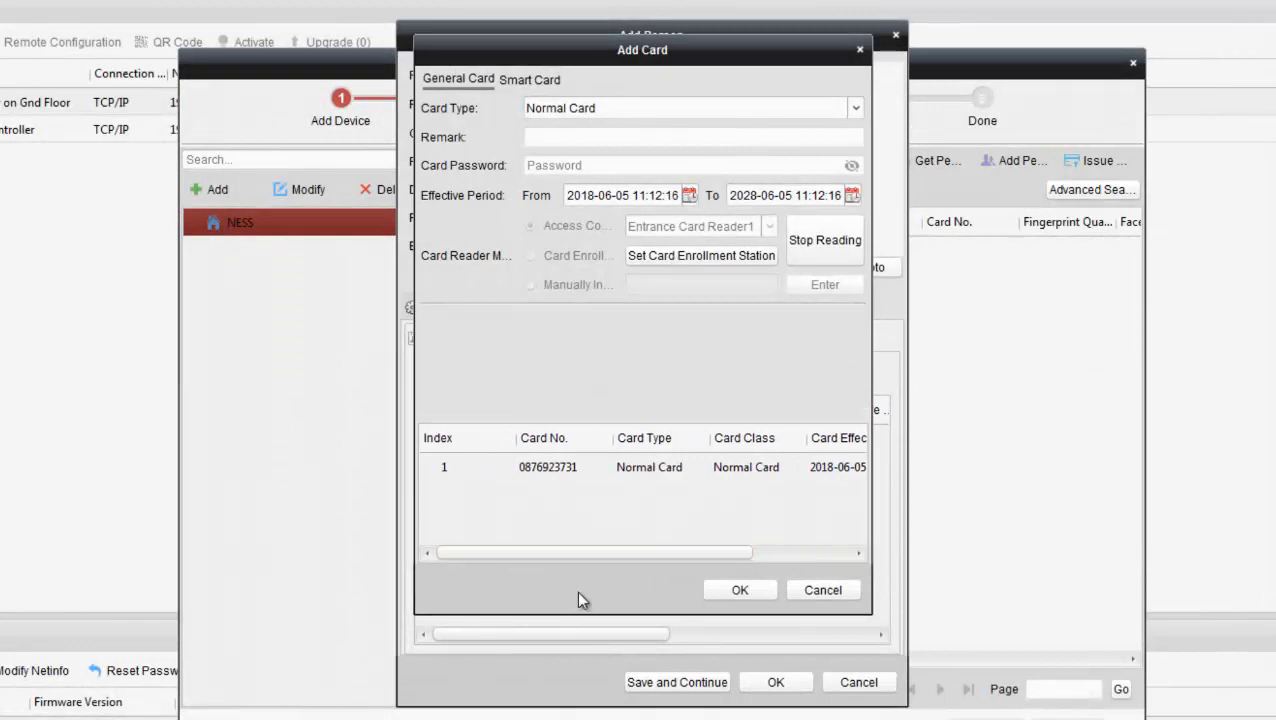
left_click(829, 249)
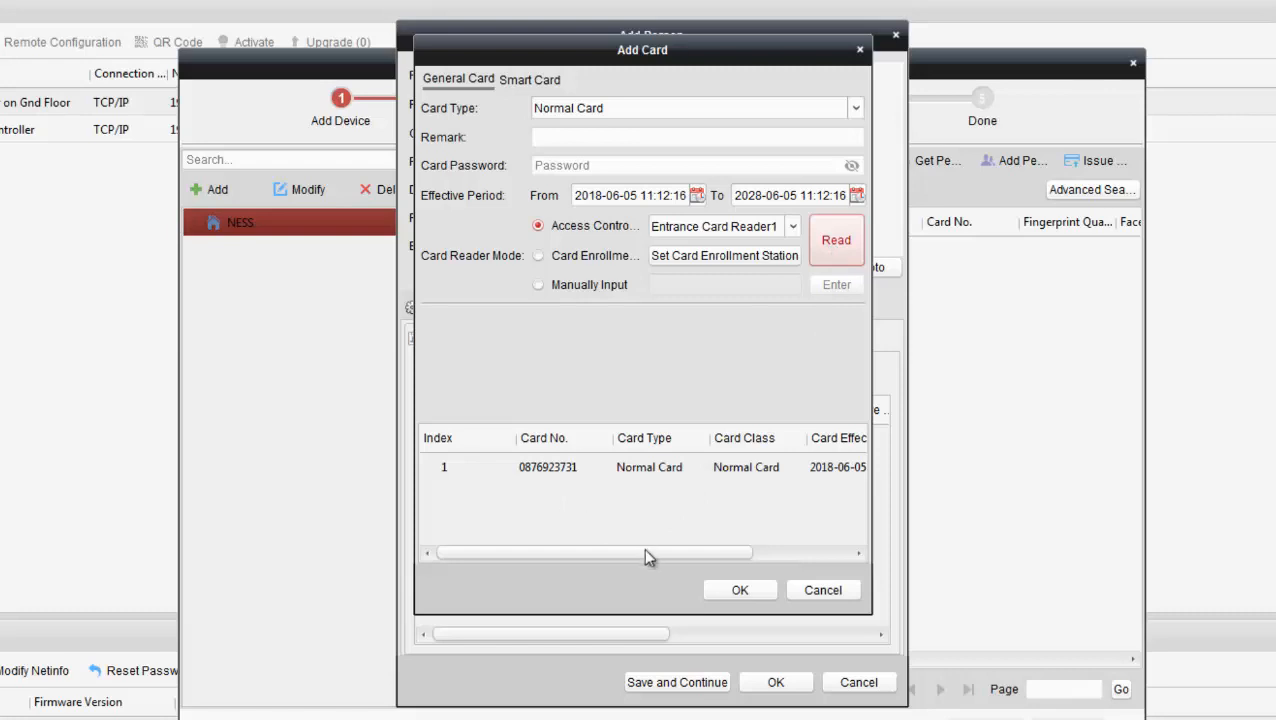
left_click(738, 588)
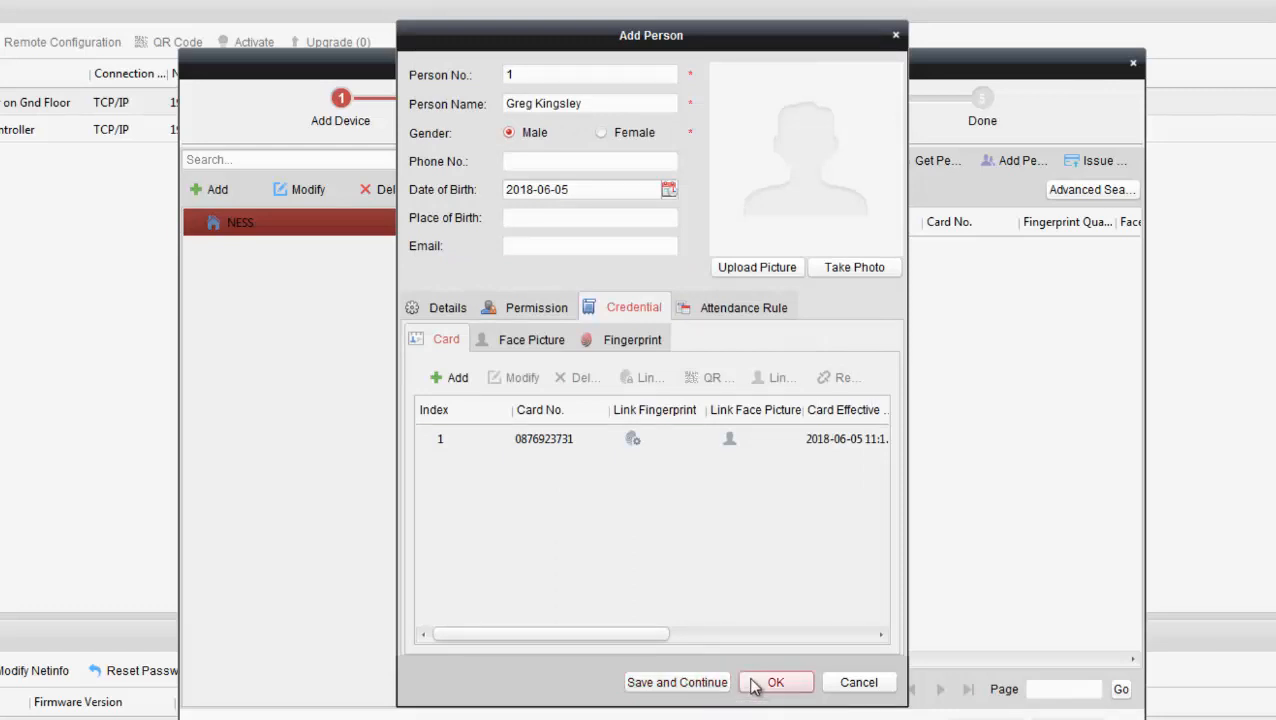
left_click(753, 682)
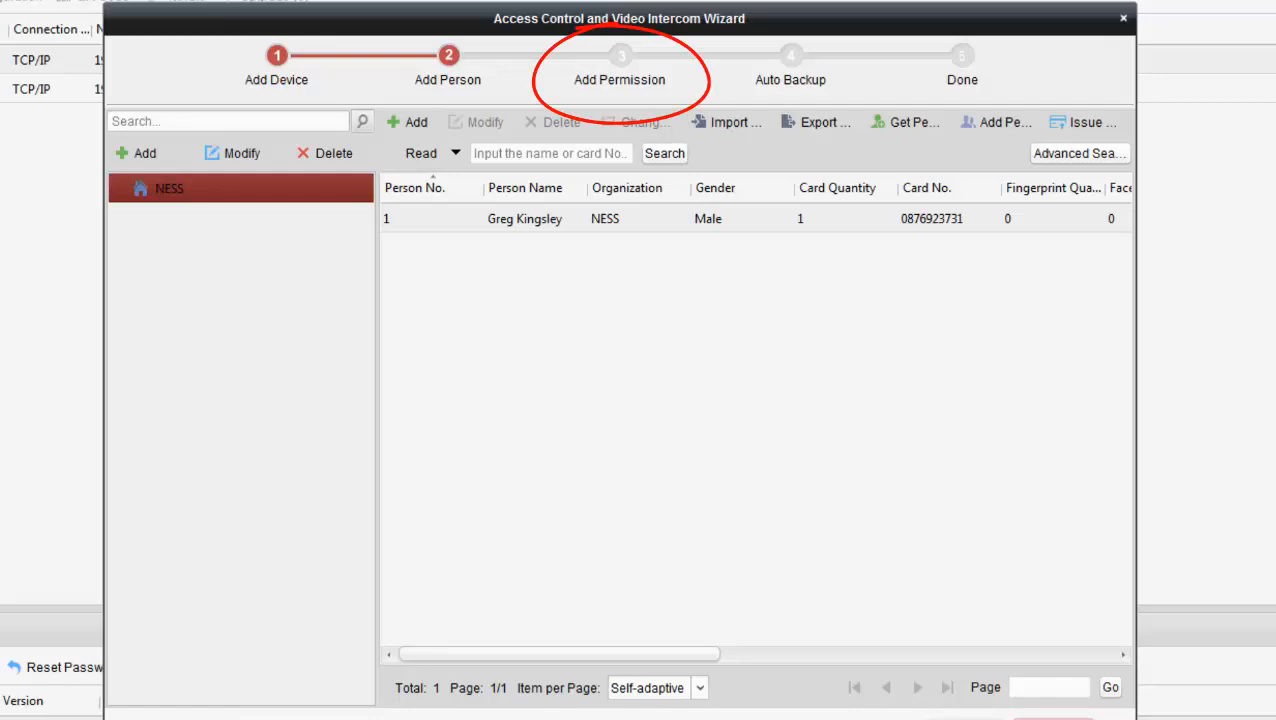
Step: Advance the wizard to Add Permission and open a new Add Permission dialog
left_click(1053, 718)
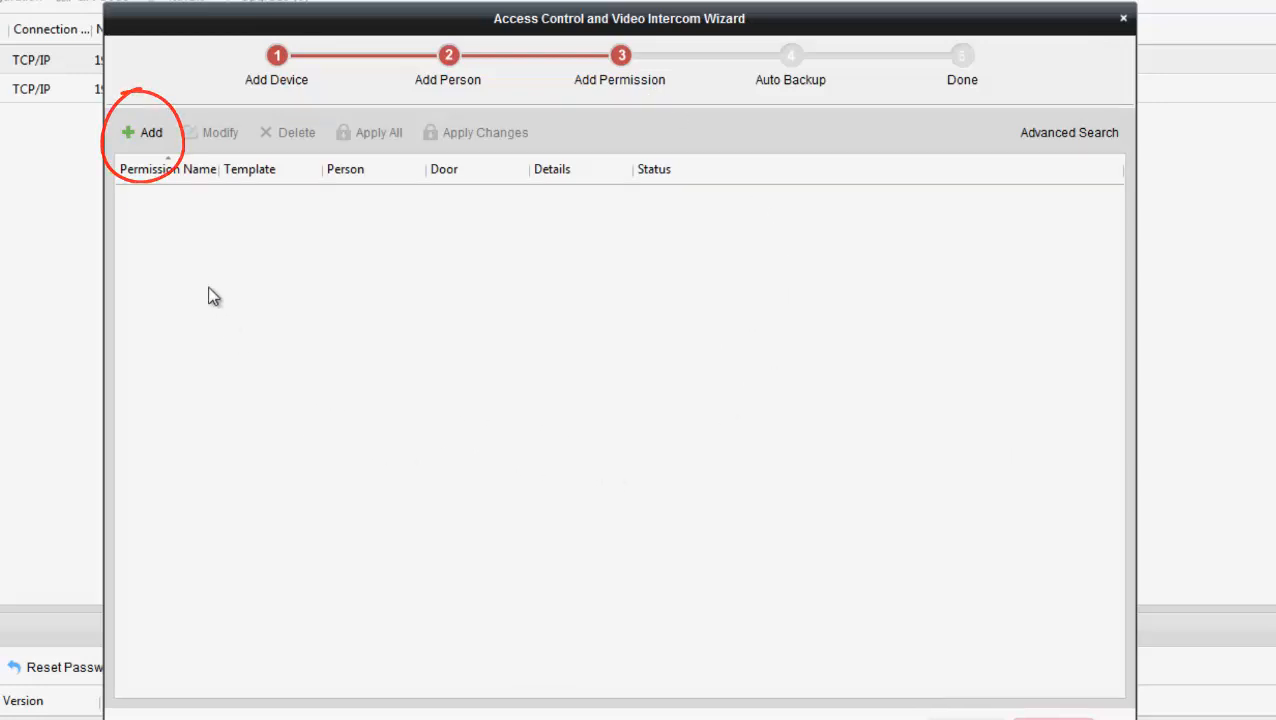
left_click(142, 133)
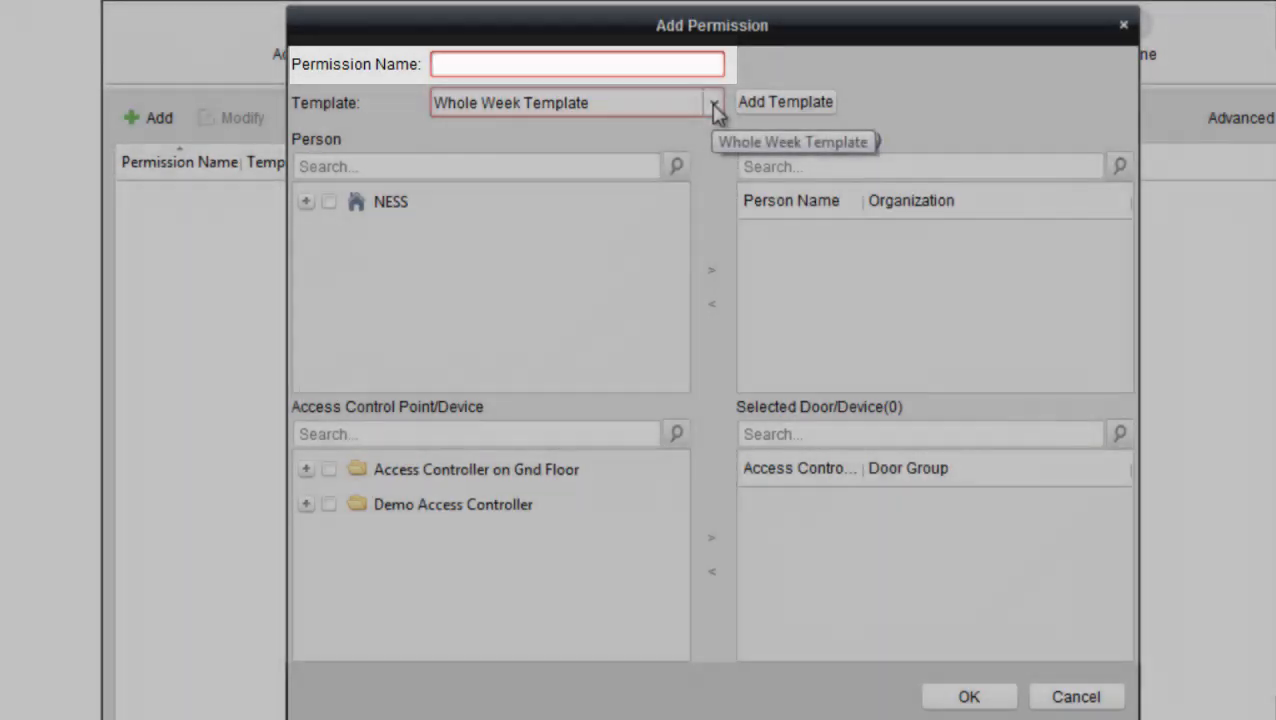
left_click(713, 104)
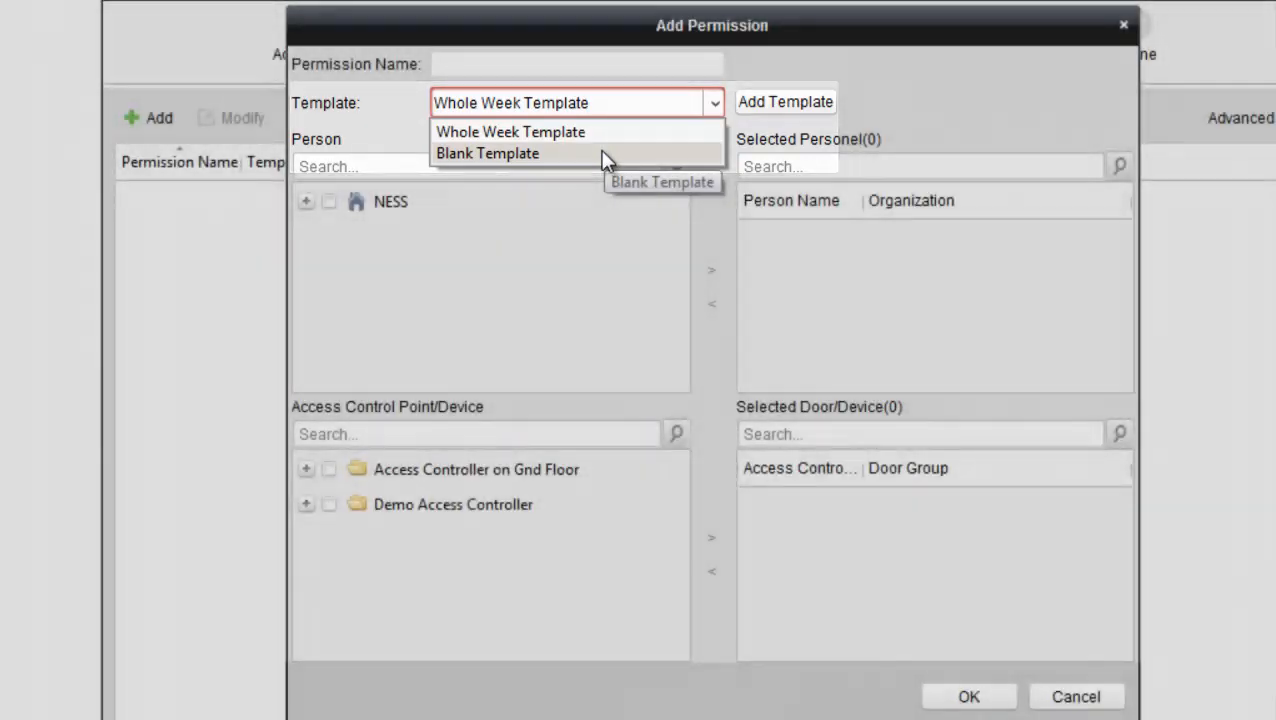
left_click(603, 158)
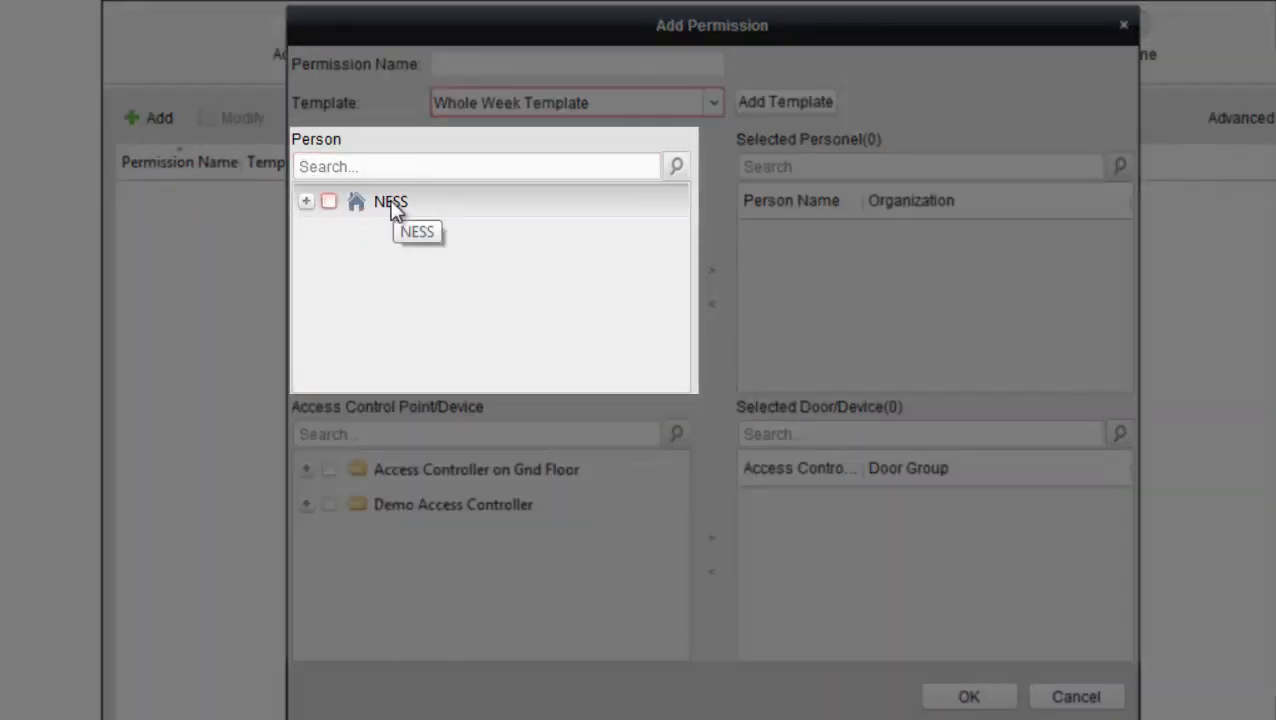
left_click(306, 202)
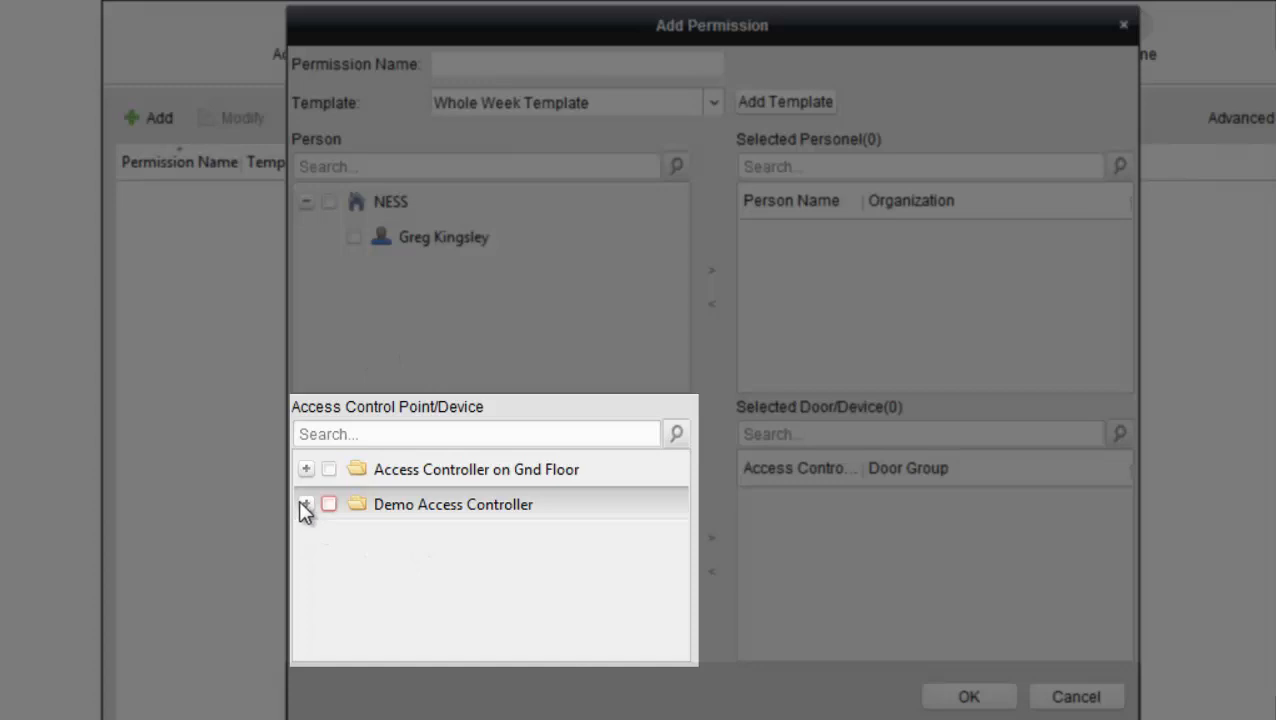
left_click(306, 472)
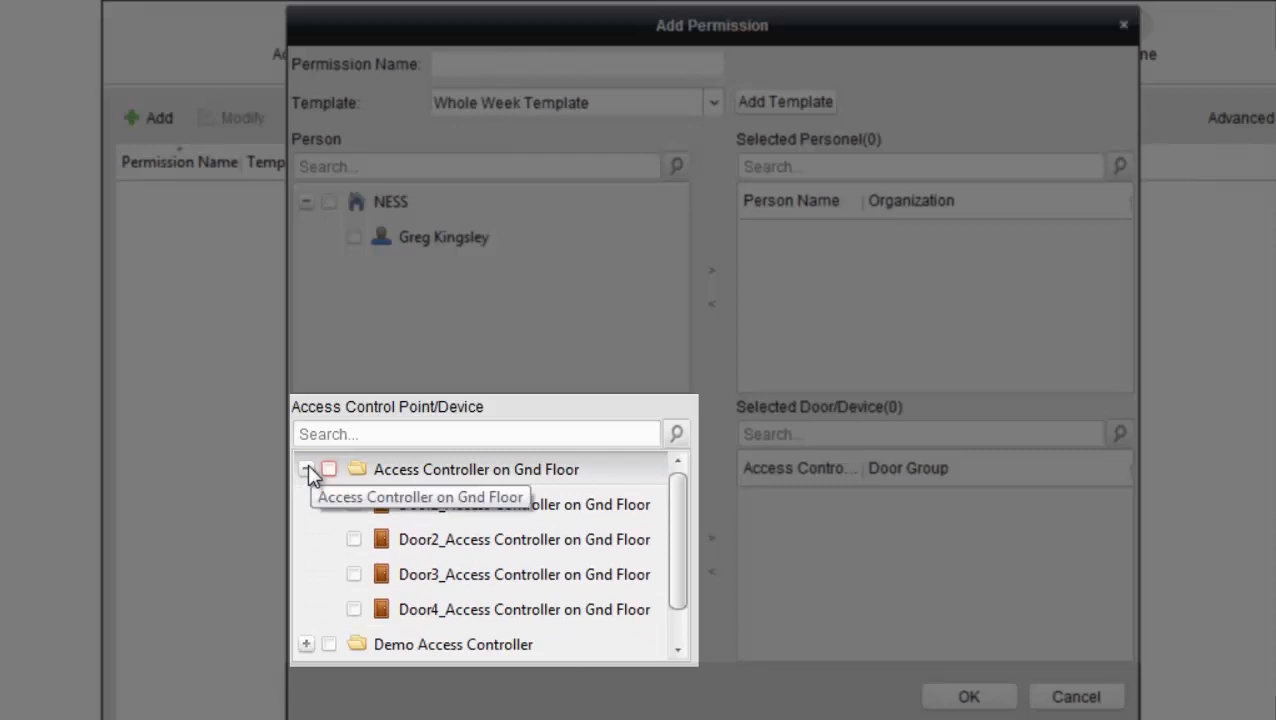
left_click(307, 470)
left_click(307, 503)
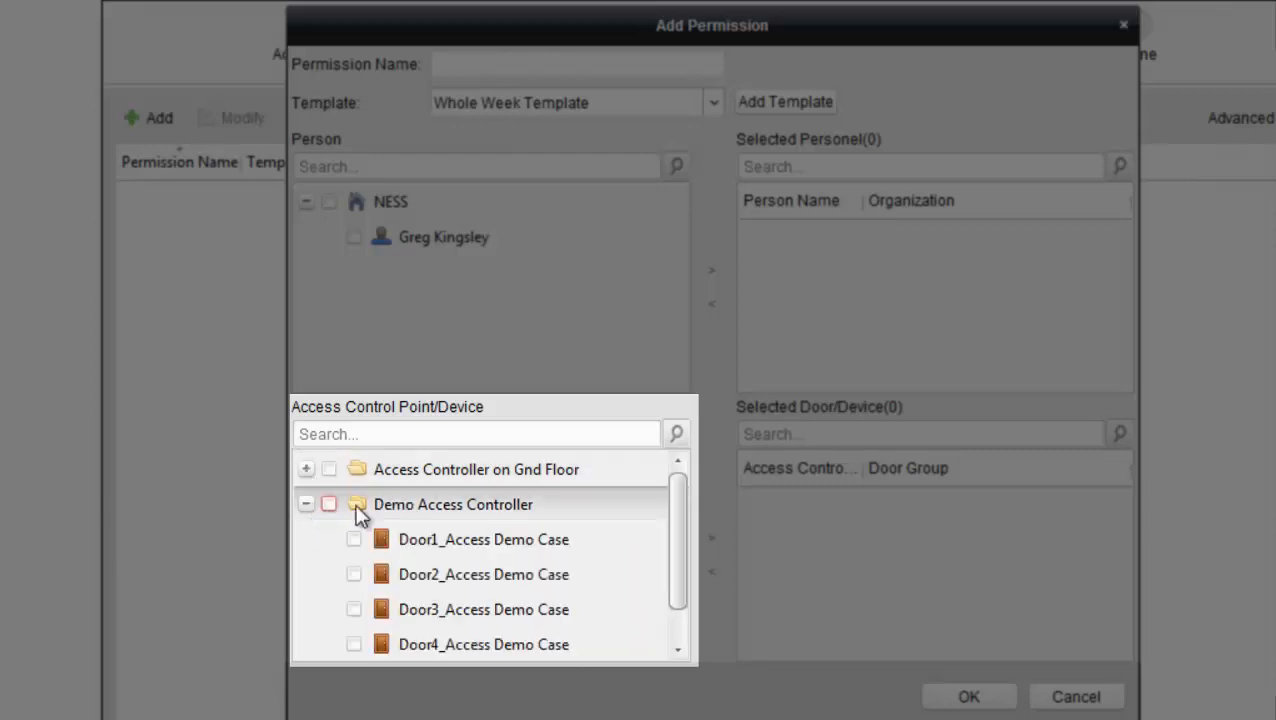
mouse_move(676, 525)
left_mouse_down()
mouse_move(683, 567)
mouse_move(676, 517)
left_mouse_up()
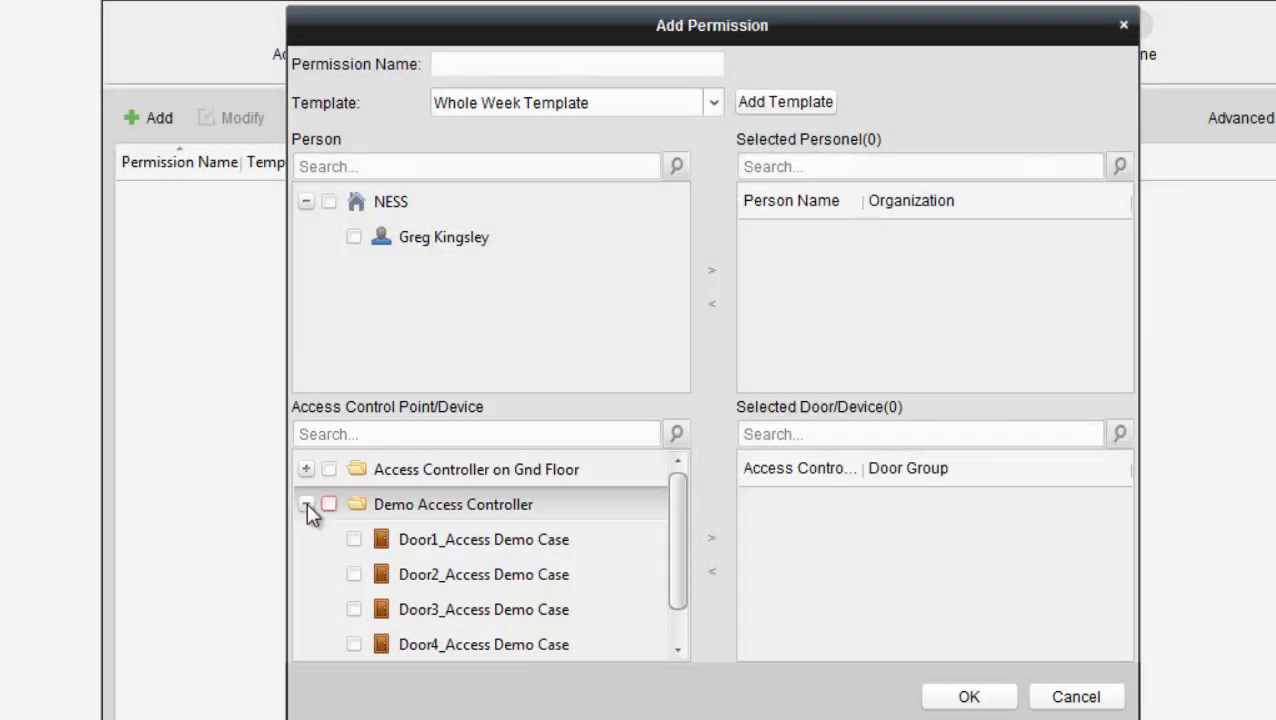
left_click(306, 503)
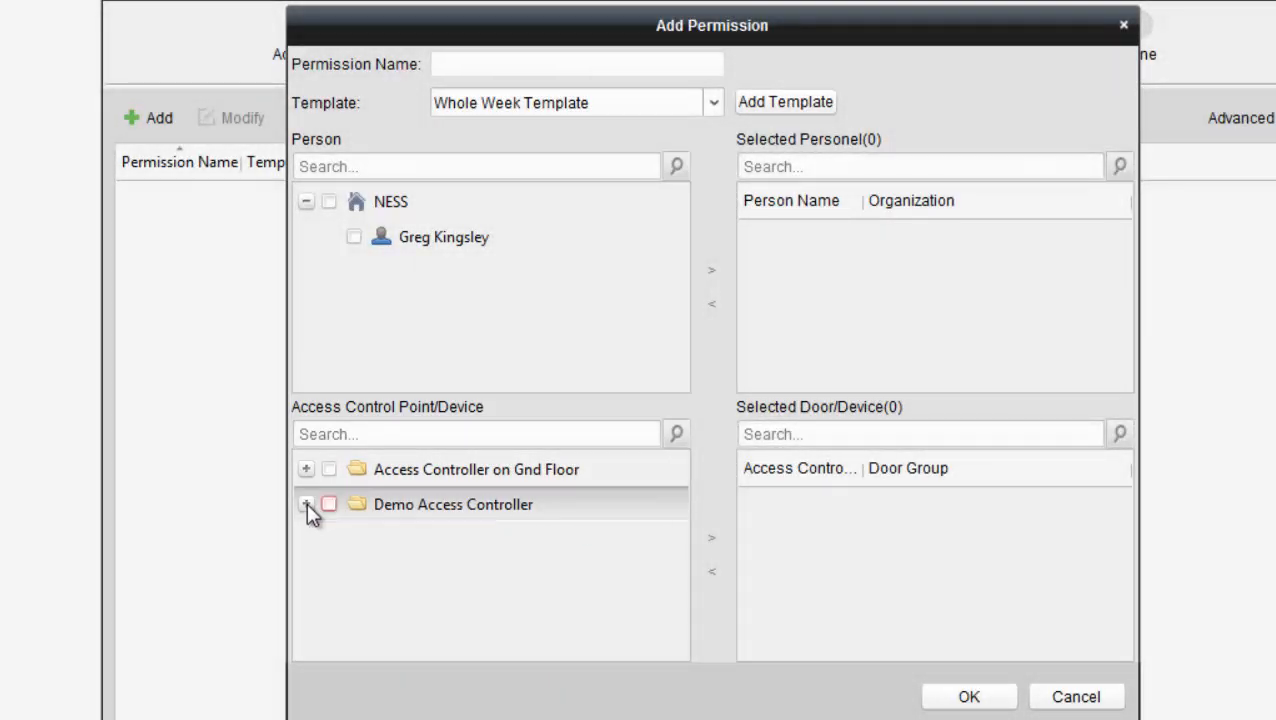
left_click(548, 68)
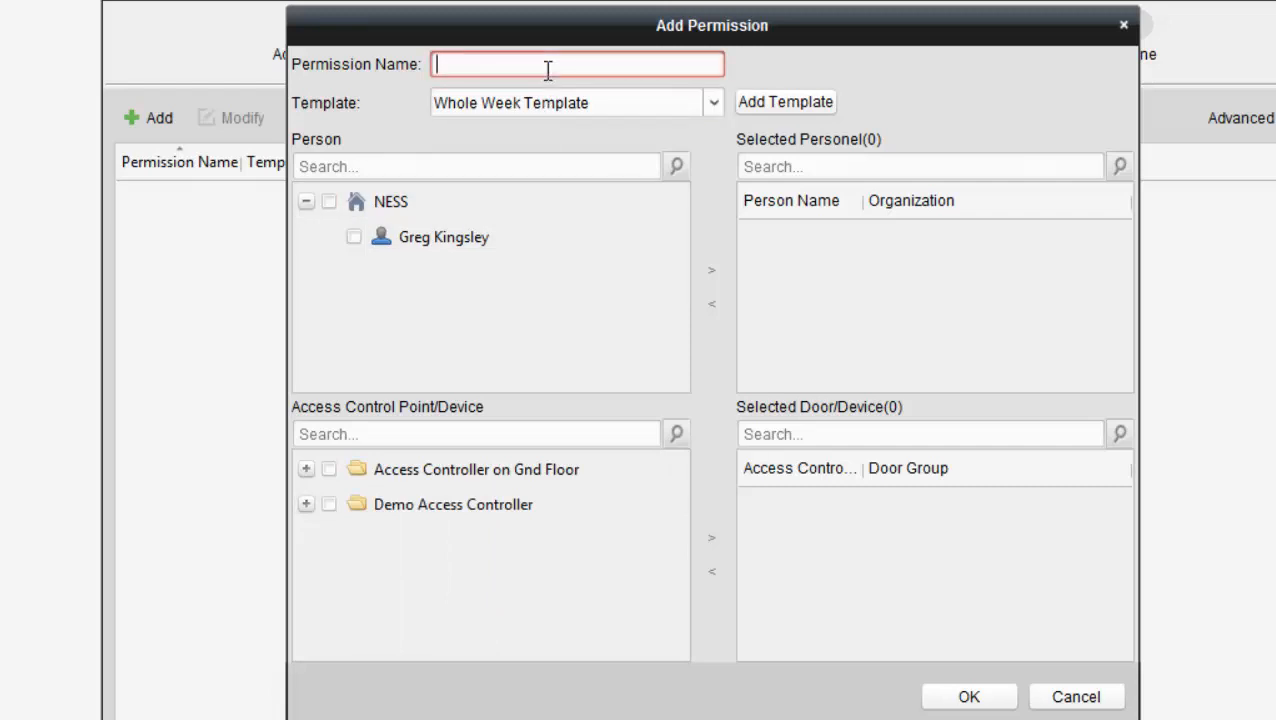
Step: Name the permission 'Full Access 24-7' and move the NESS person into Selected Personnel
type("Full Access 24-")
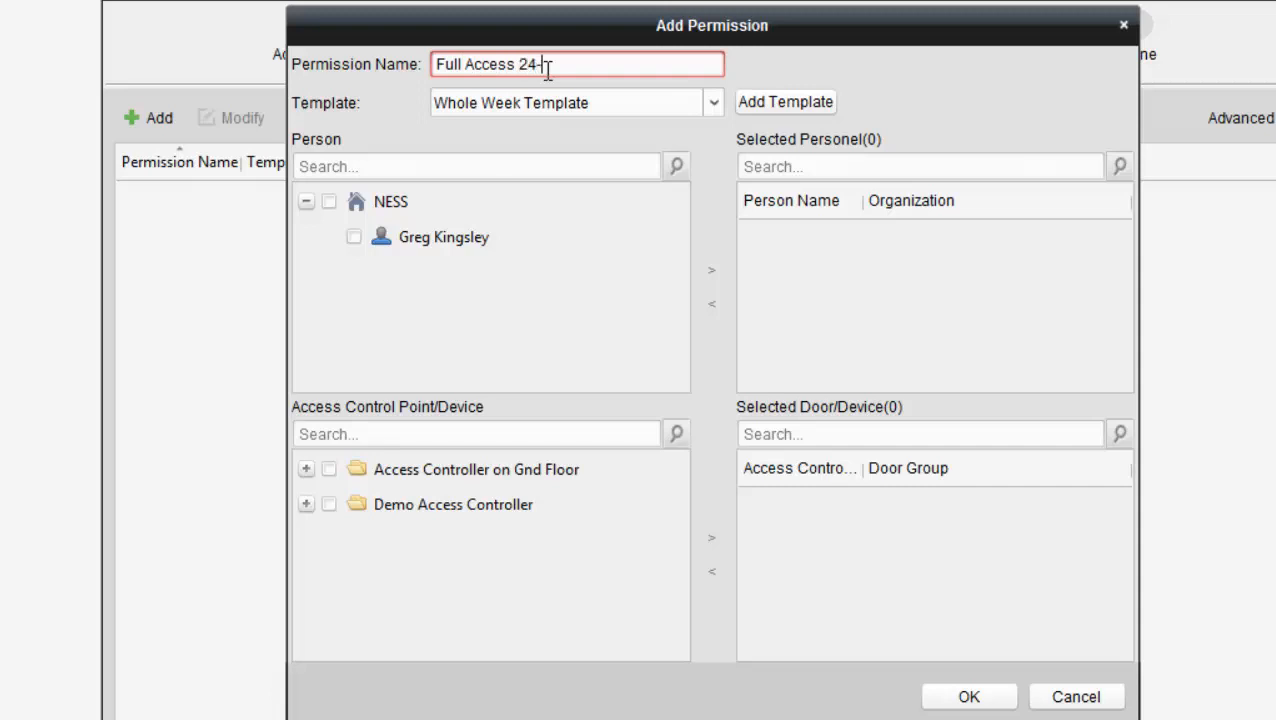
type("7")
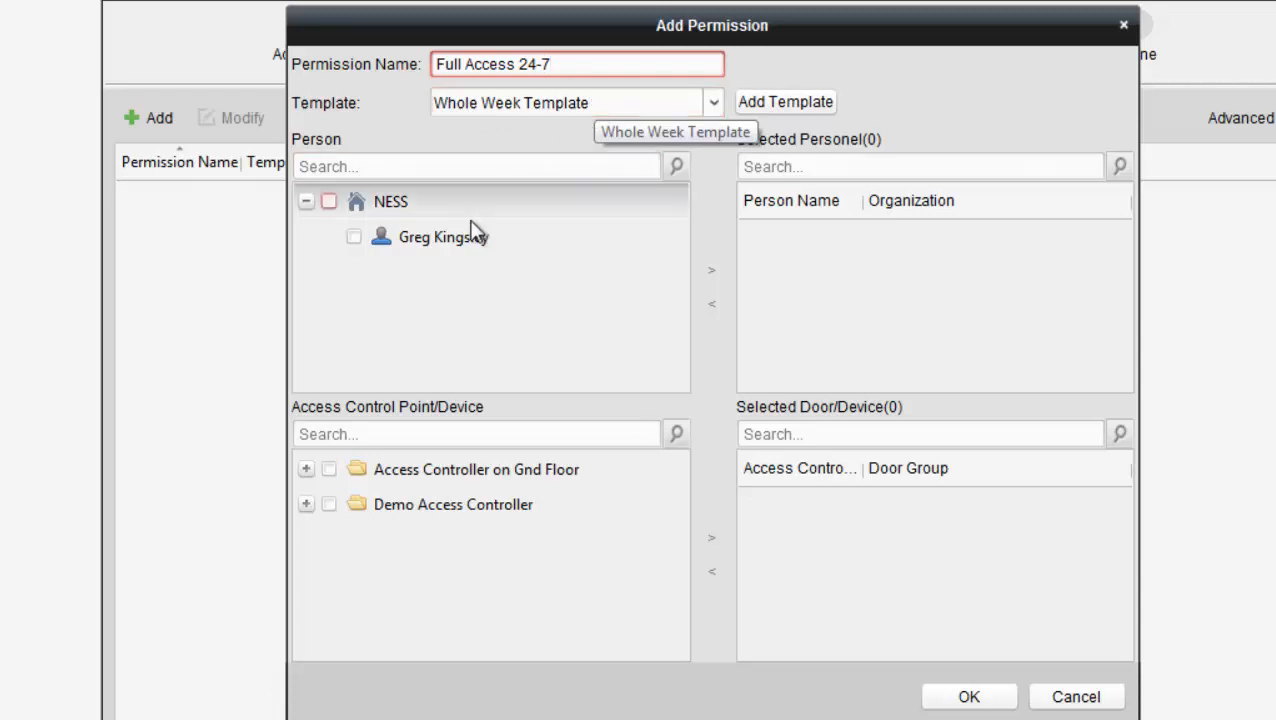
left_click(353, 237)
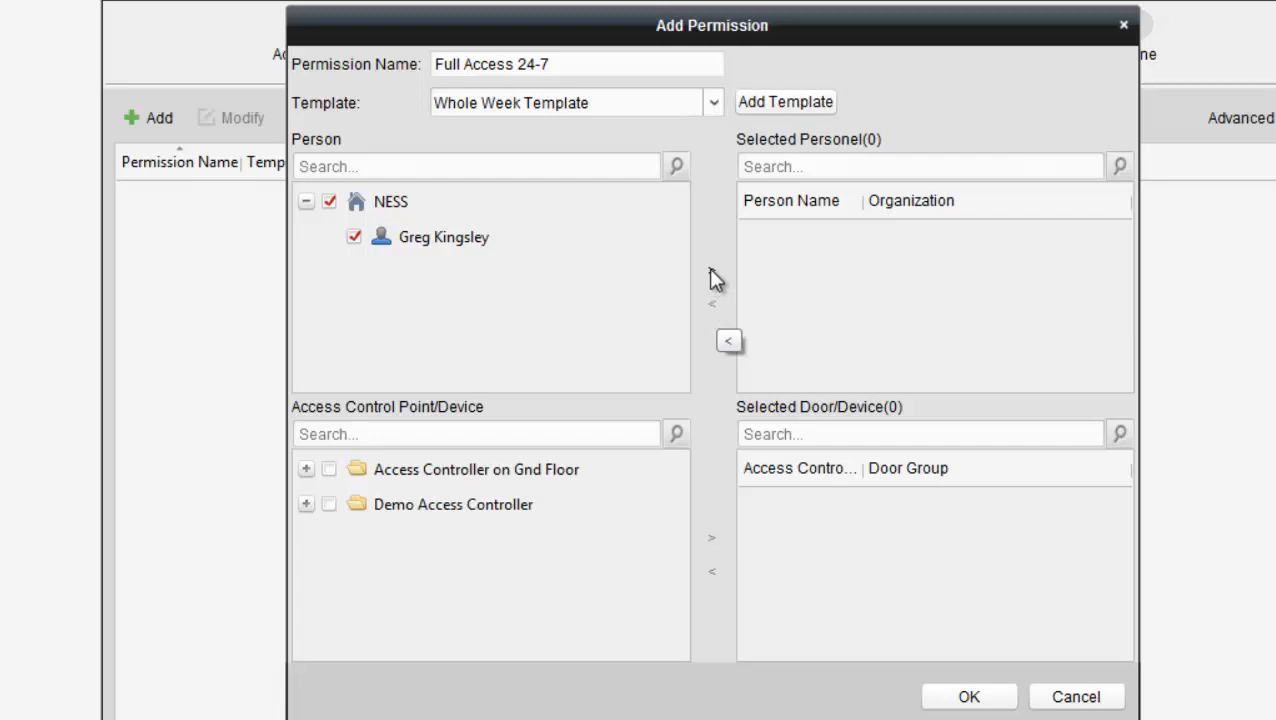
left_click(712, 274)
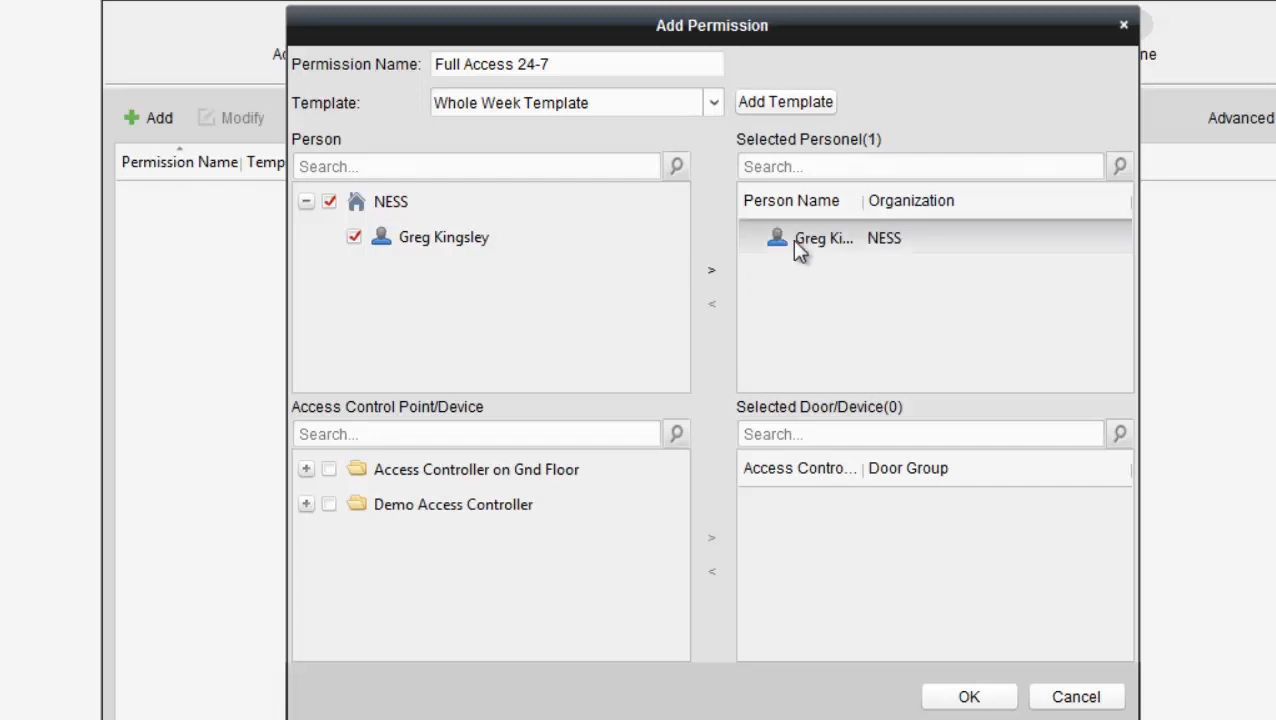
left_click_drag(861, 200, 907, 198)
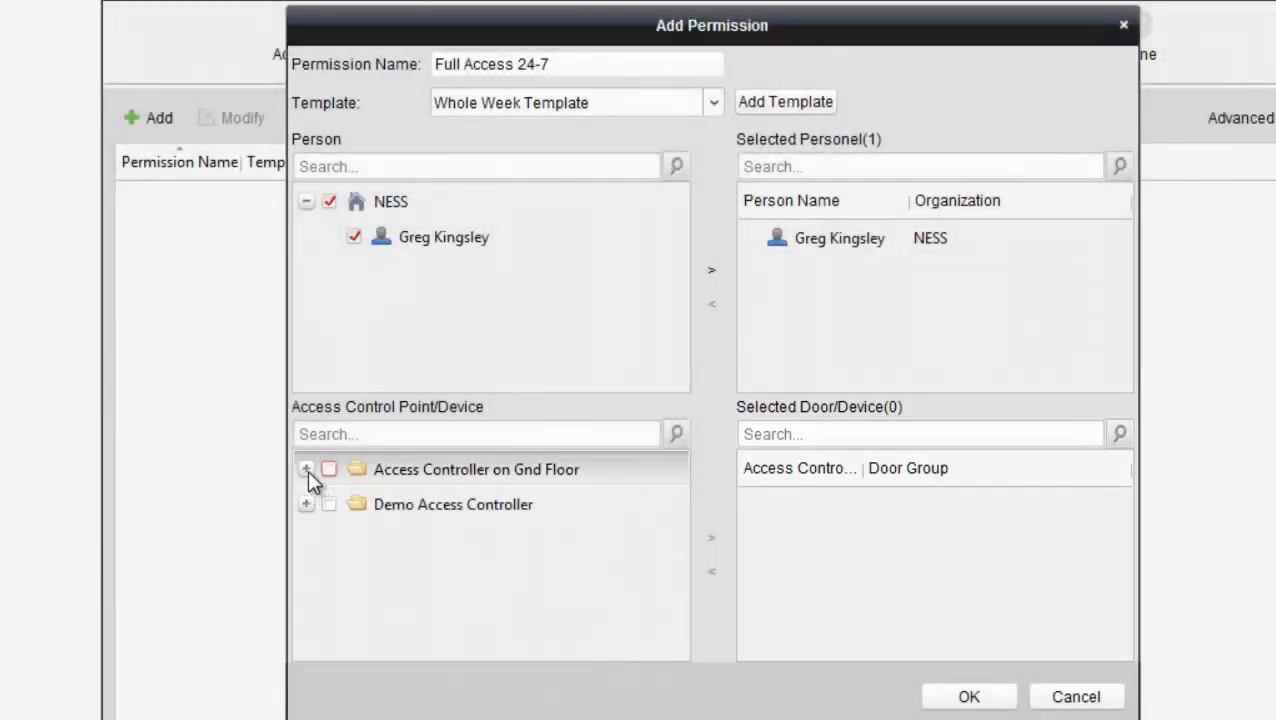
Step: Select all doors of Access Controller on Gnd Floor and Demo Access Controller, eight in total
left_click(306, 469)
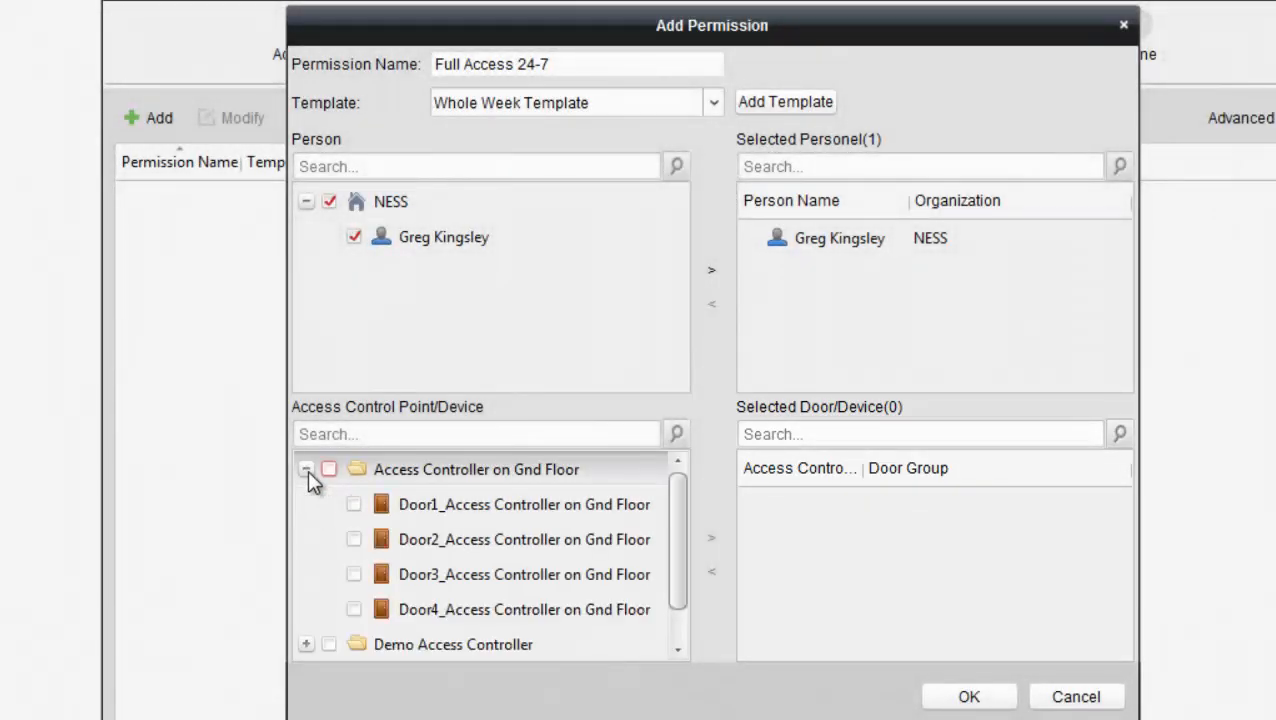
left_click(329, 469)
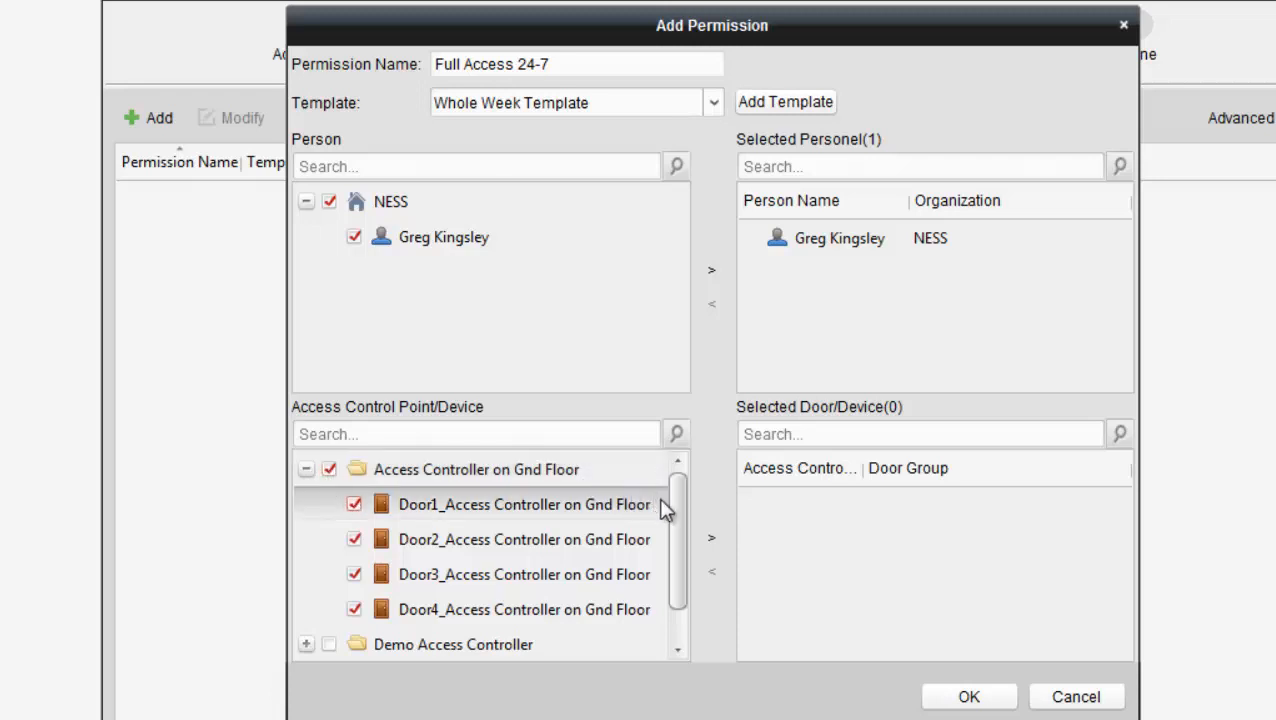
left_click_drag(677, 512, 678, 581)
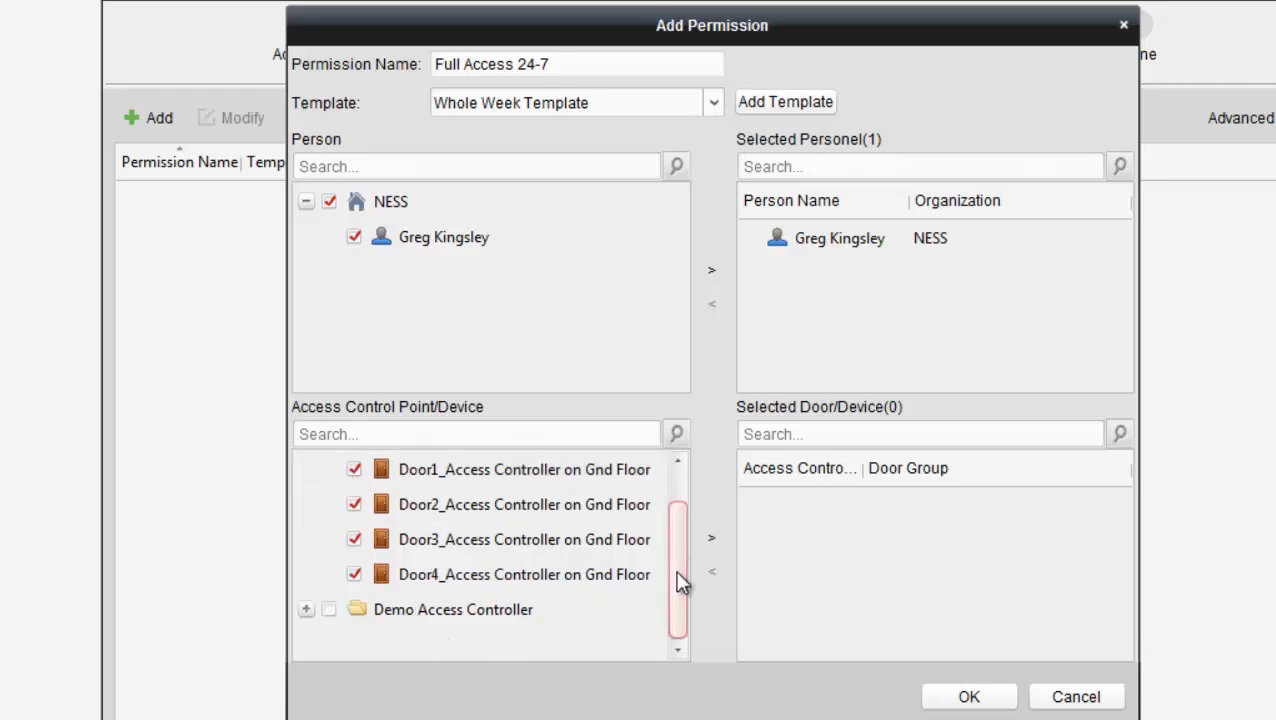
left_click(306, 609)
left_click_drag(675, 515, 677, 605)
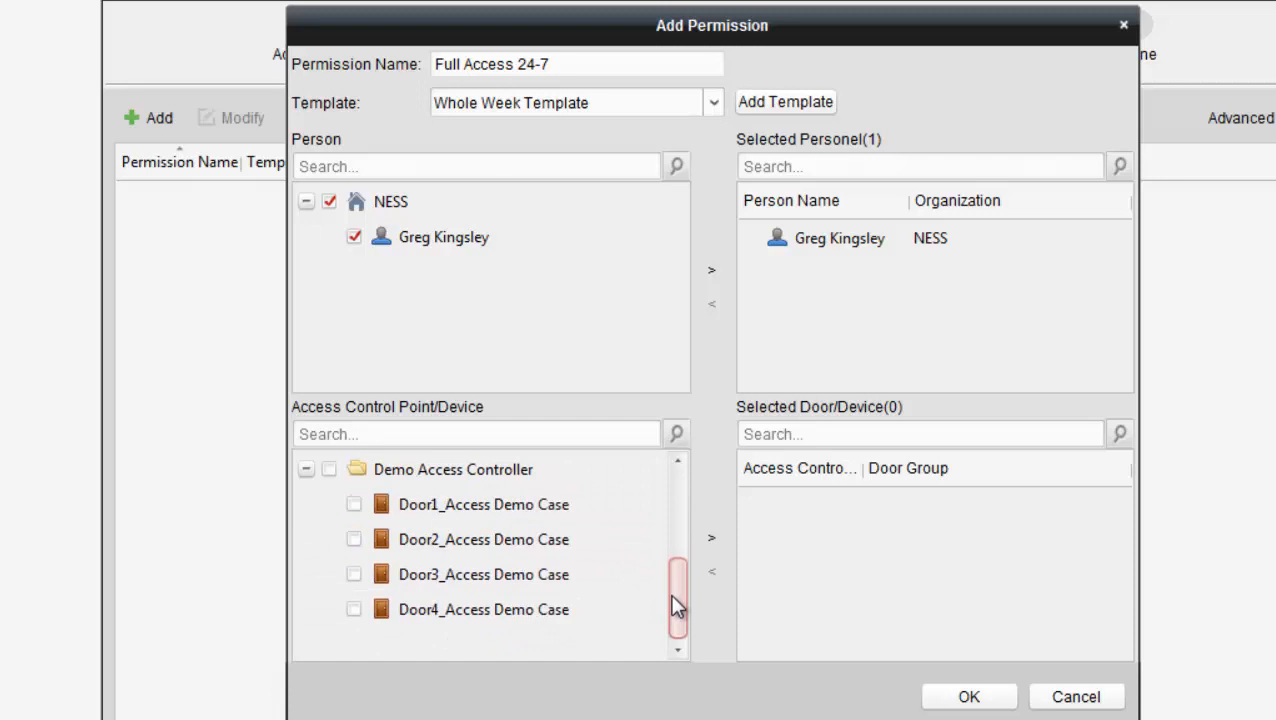
left_click(329, 469)
left_click_drag(677, 606, 677, 535)
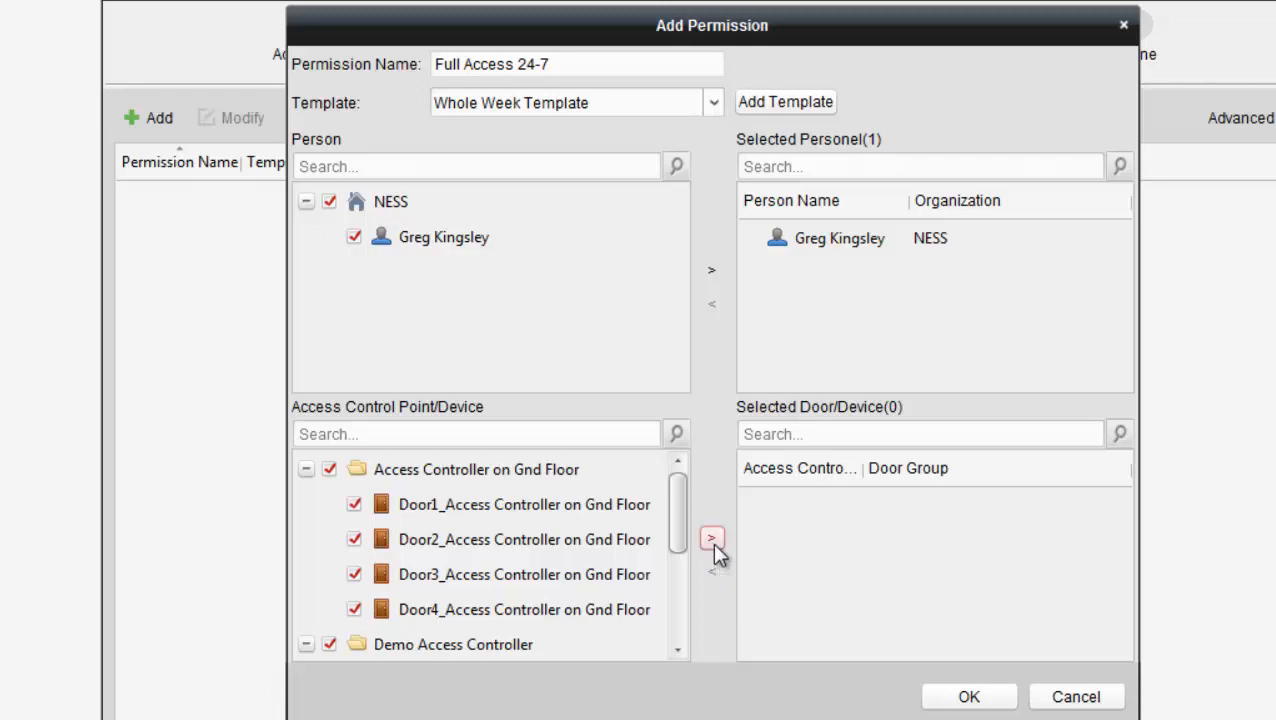
left_click(711, 539)
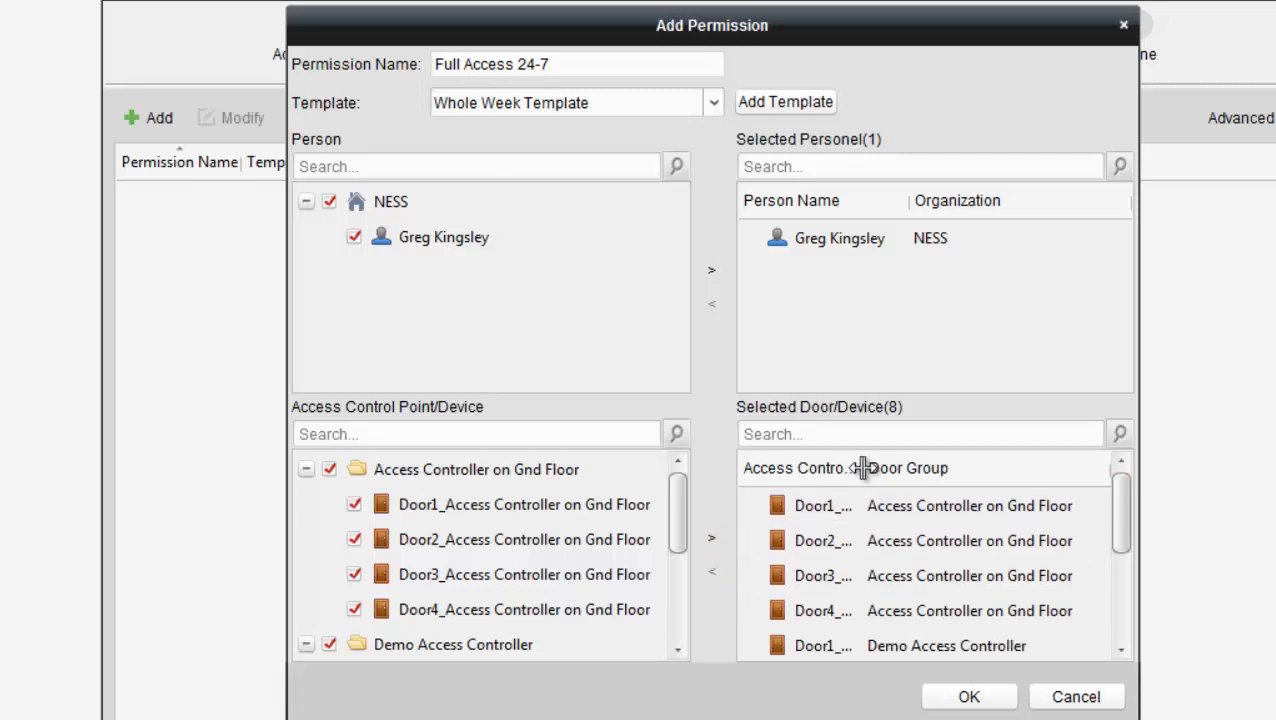
mouse_move(864, 468)
left_mouse_down()
mouse_move(905, 470)
mouse_move(873, 470)
left_mouse_up()
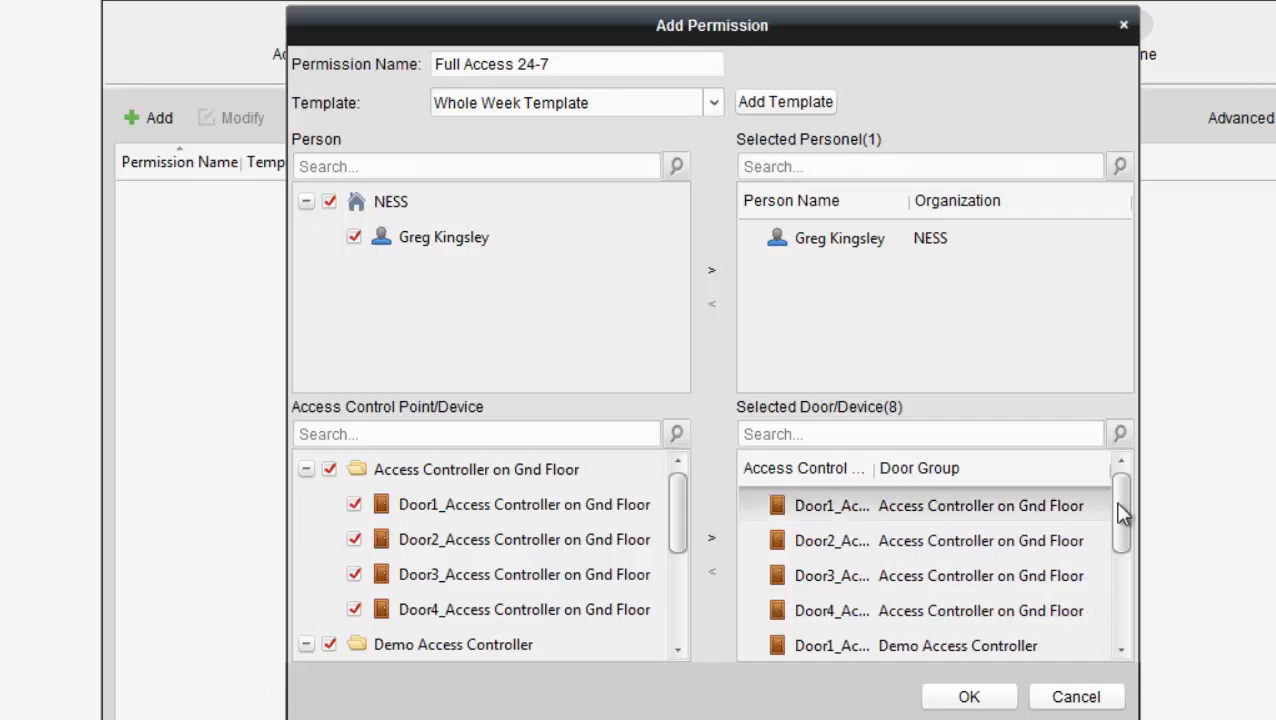
left_click_drag(1120, 513, 1125, 620)
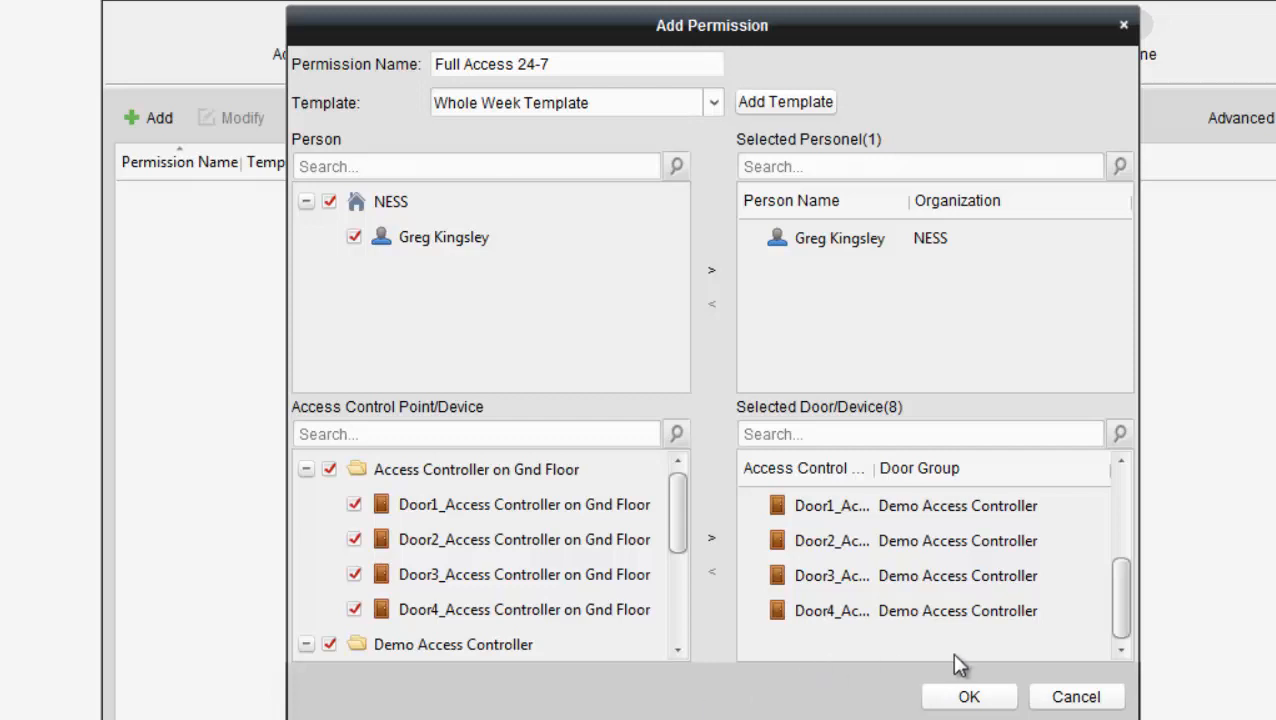
Step: Save Full Access 24-7, apply it now to the devices, and close the results
left_click(969, 697)
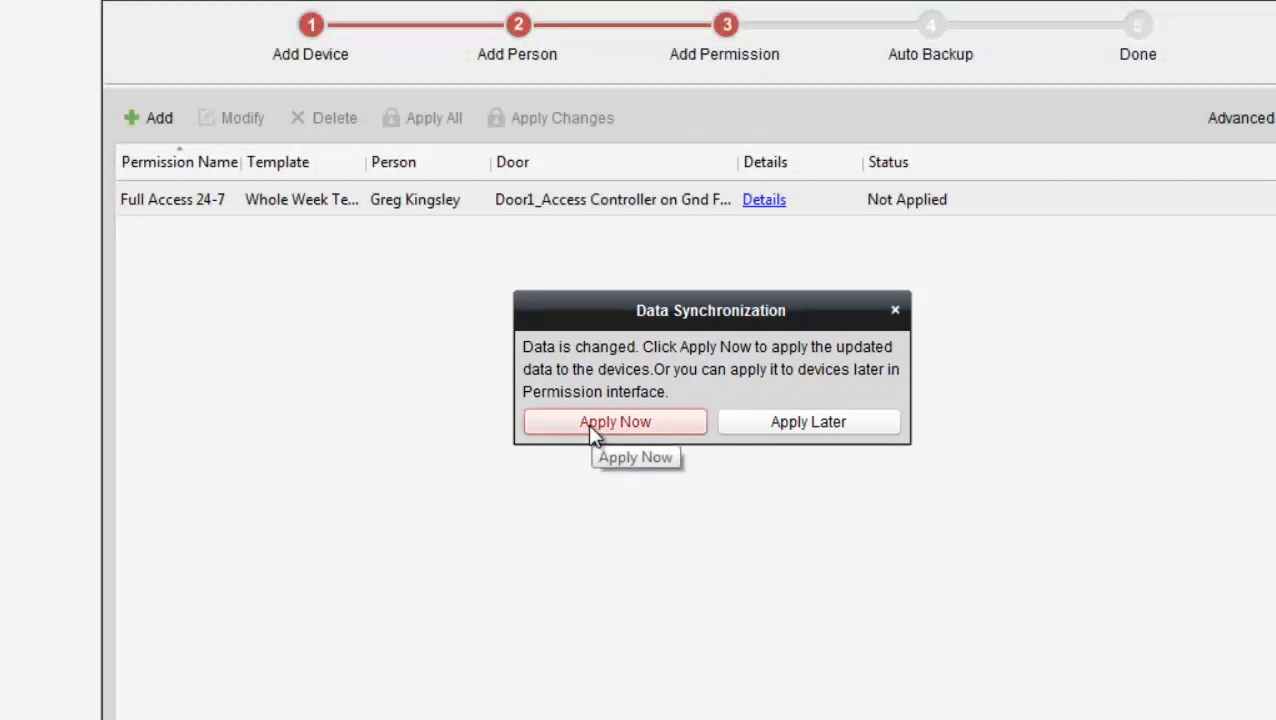
left_click(591, 430)
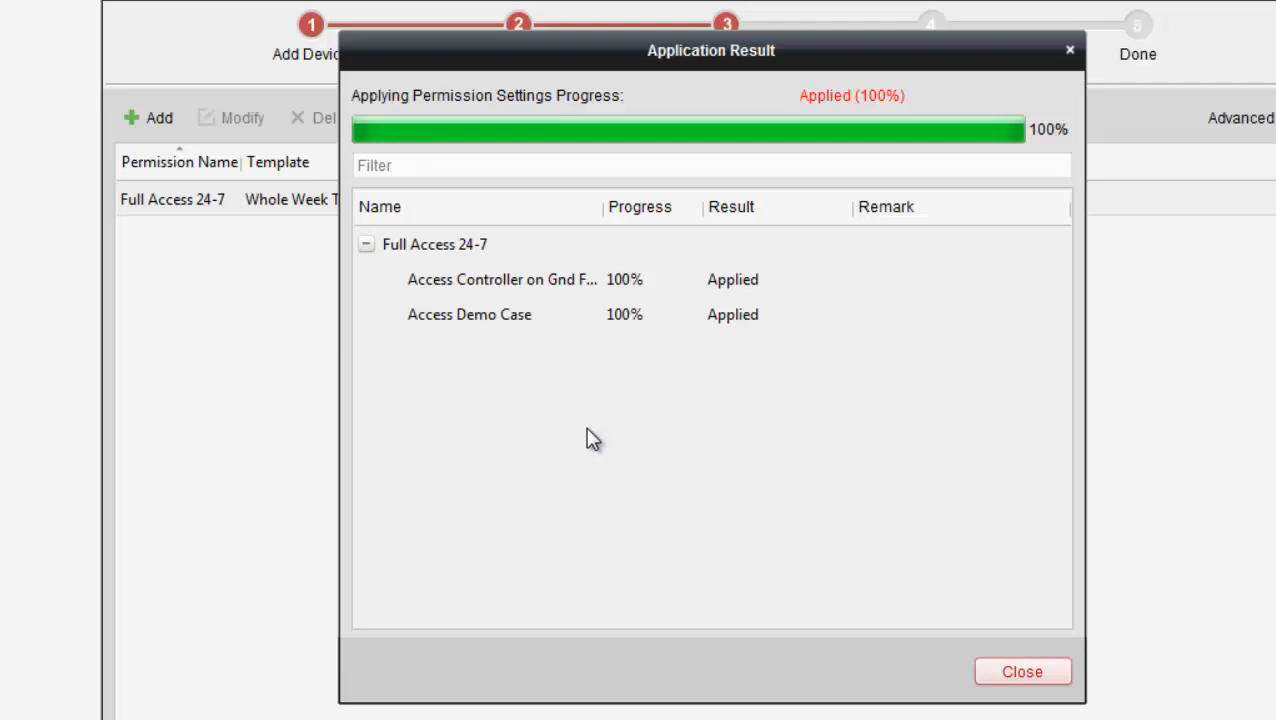
left_click(1022, 671)
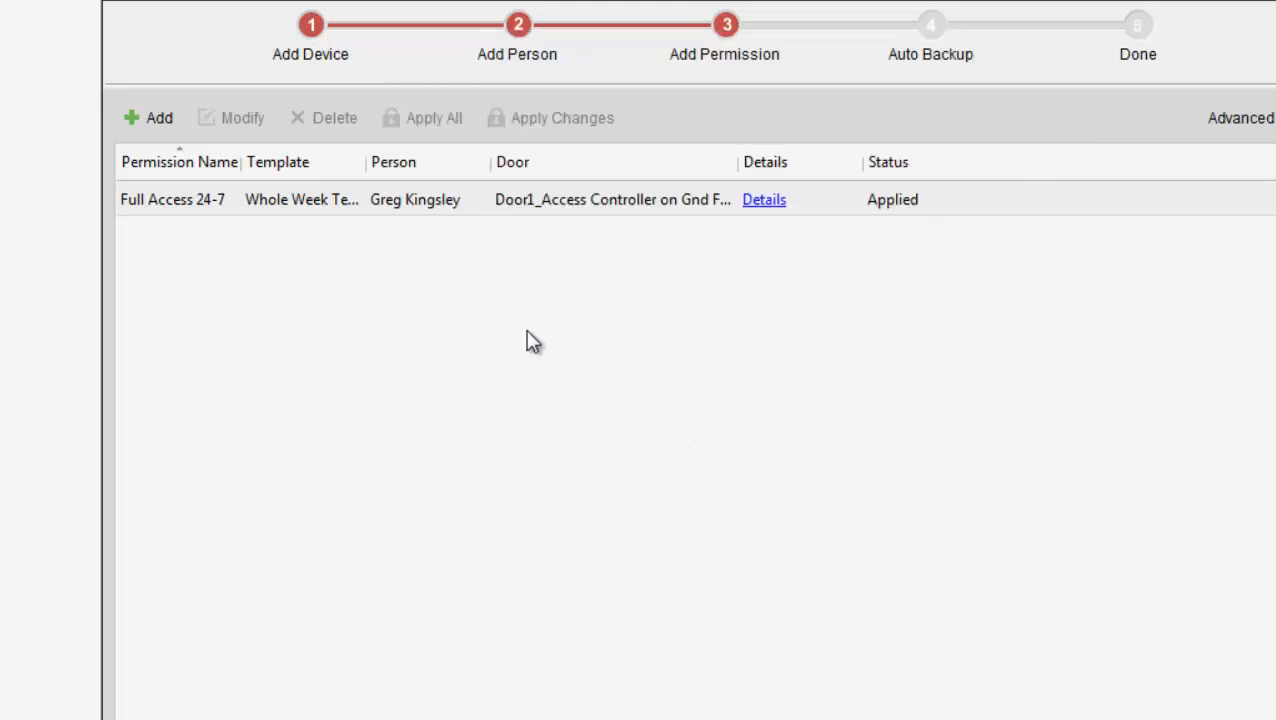
Step: Widen the Template and Door columns, then go back to the Add Person step
left_click_drag(367, 160, 452, 160)
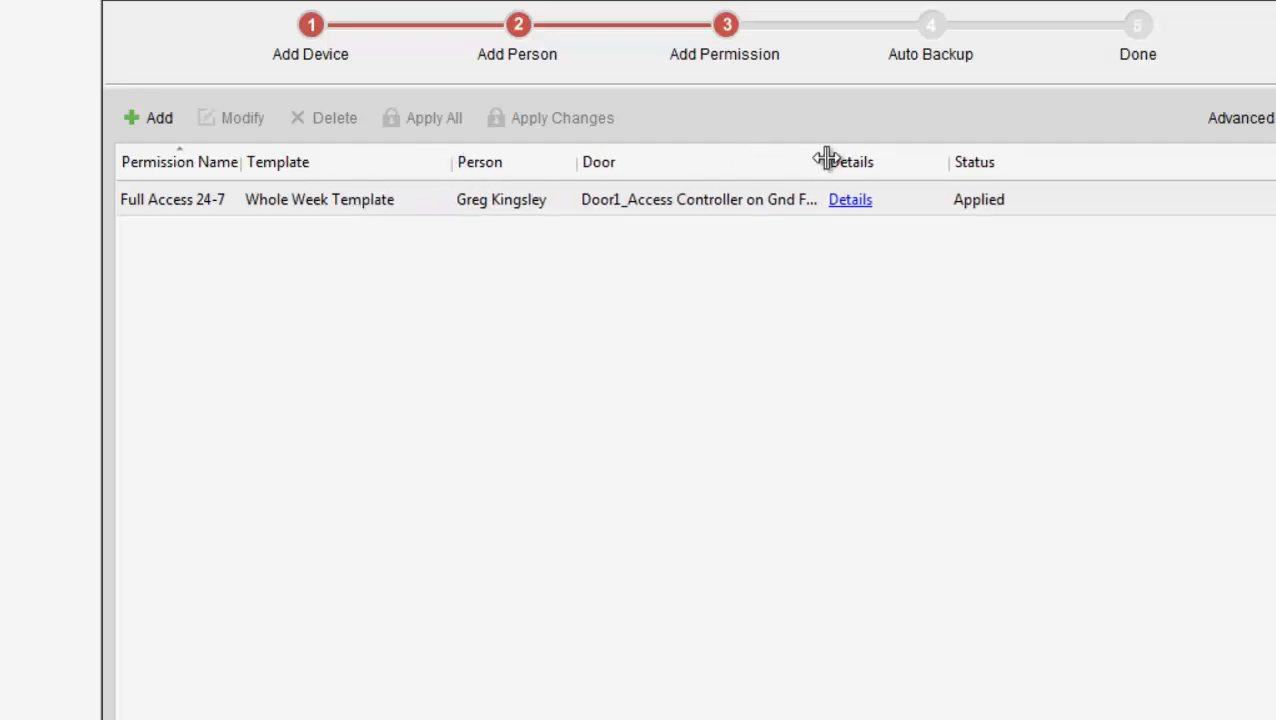
left_click_drag(826, 160, 966, 161)
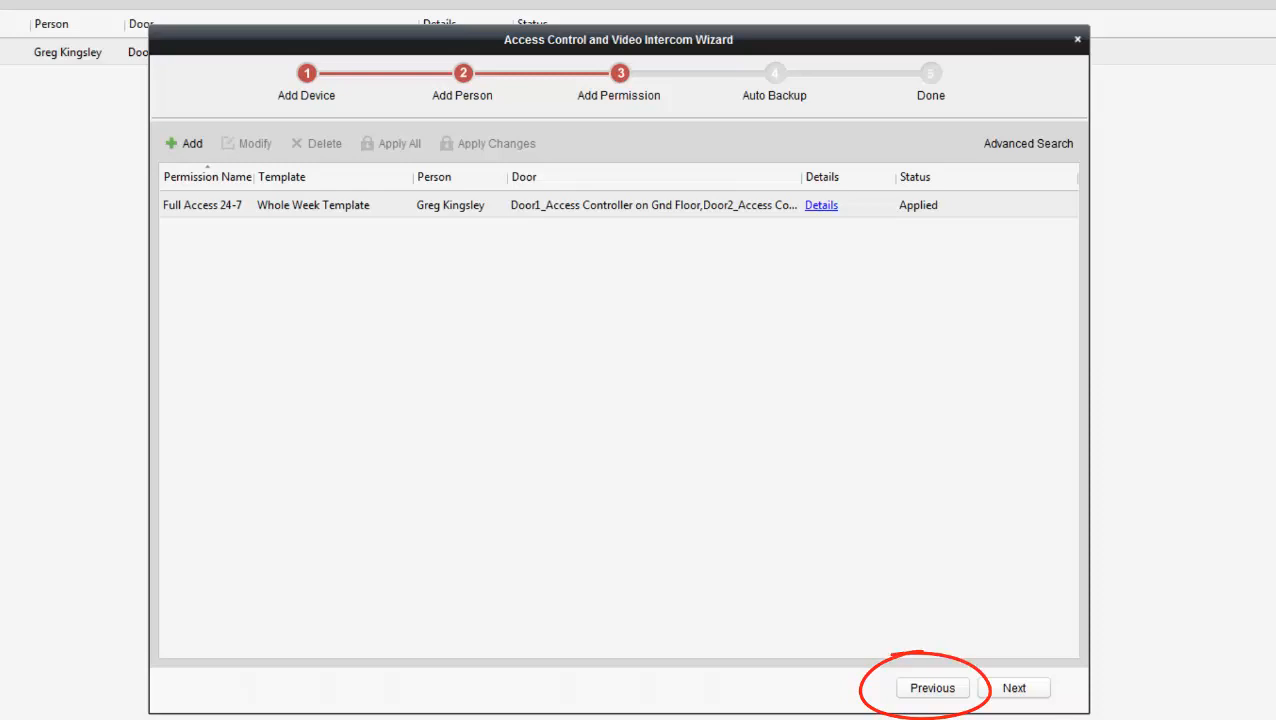
left_click(912, 692)
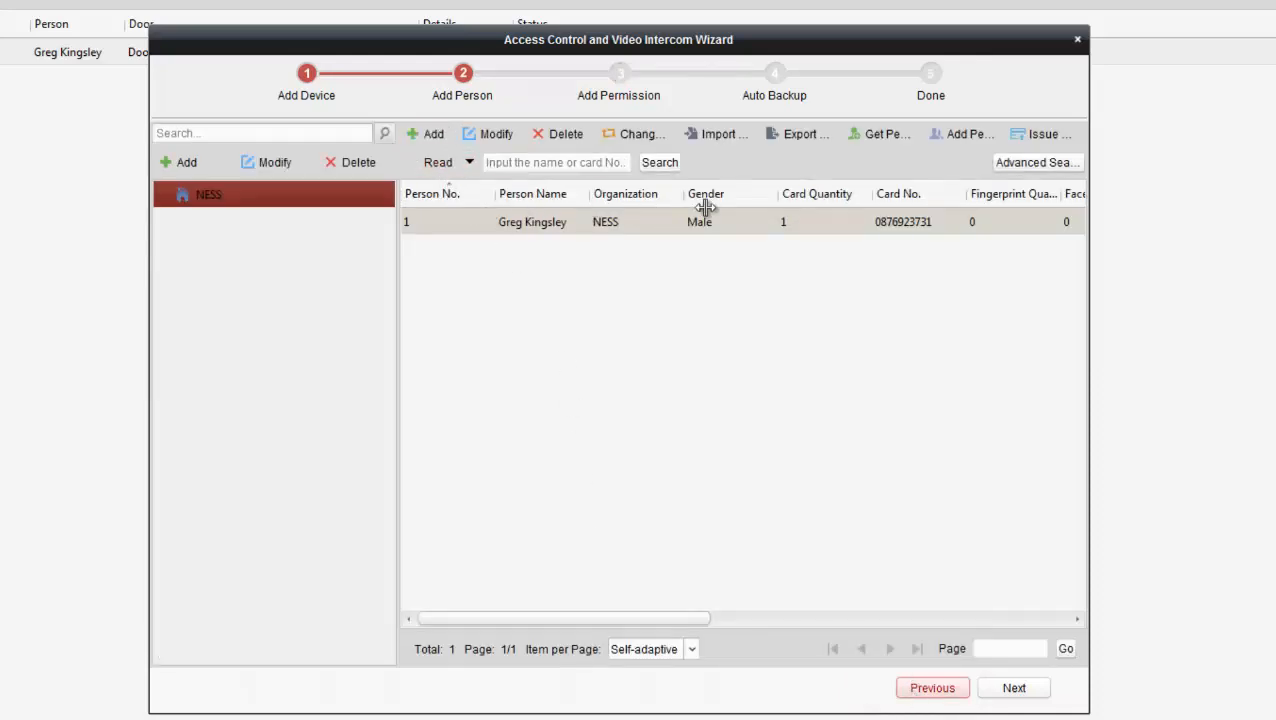
Step: Create person No. 2 with the person's full name and show the Credential settings
left_click(416, 139)
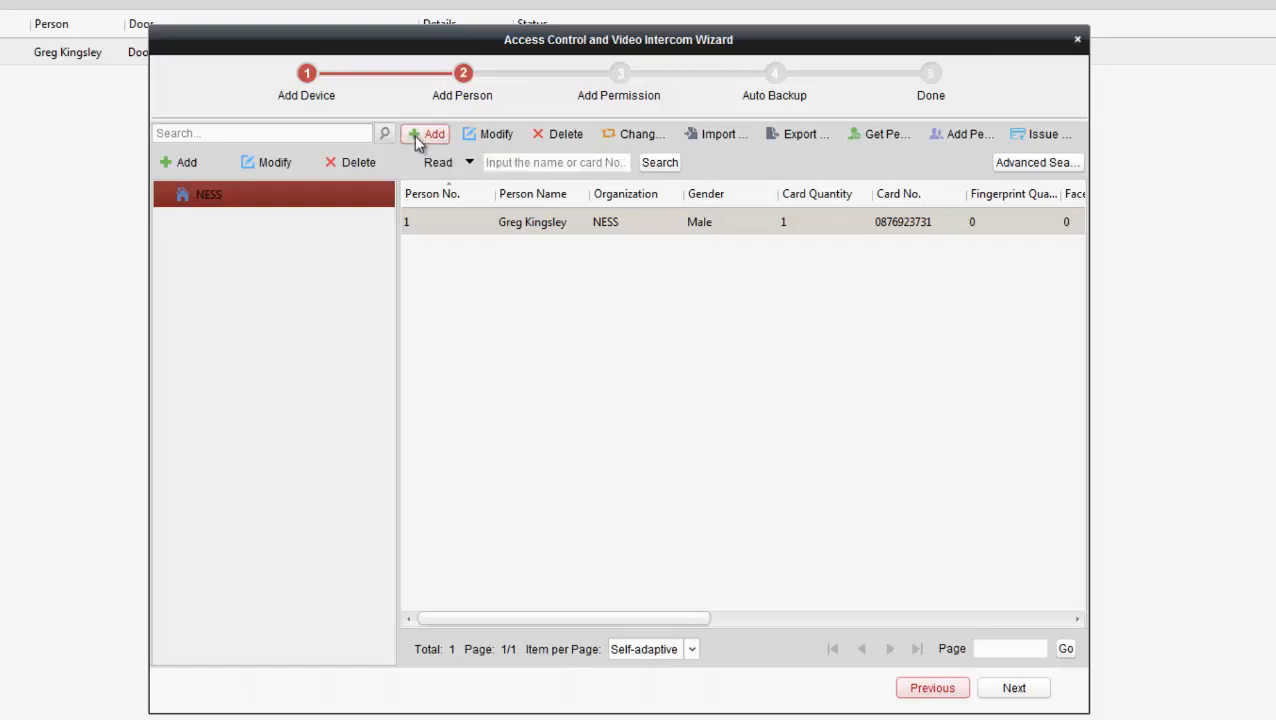
left_click(494, 79)
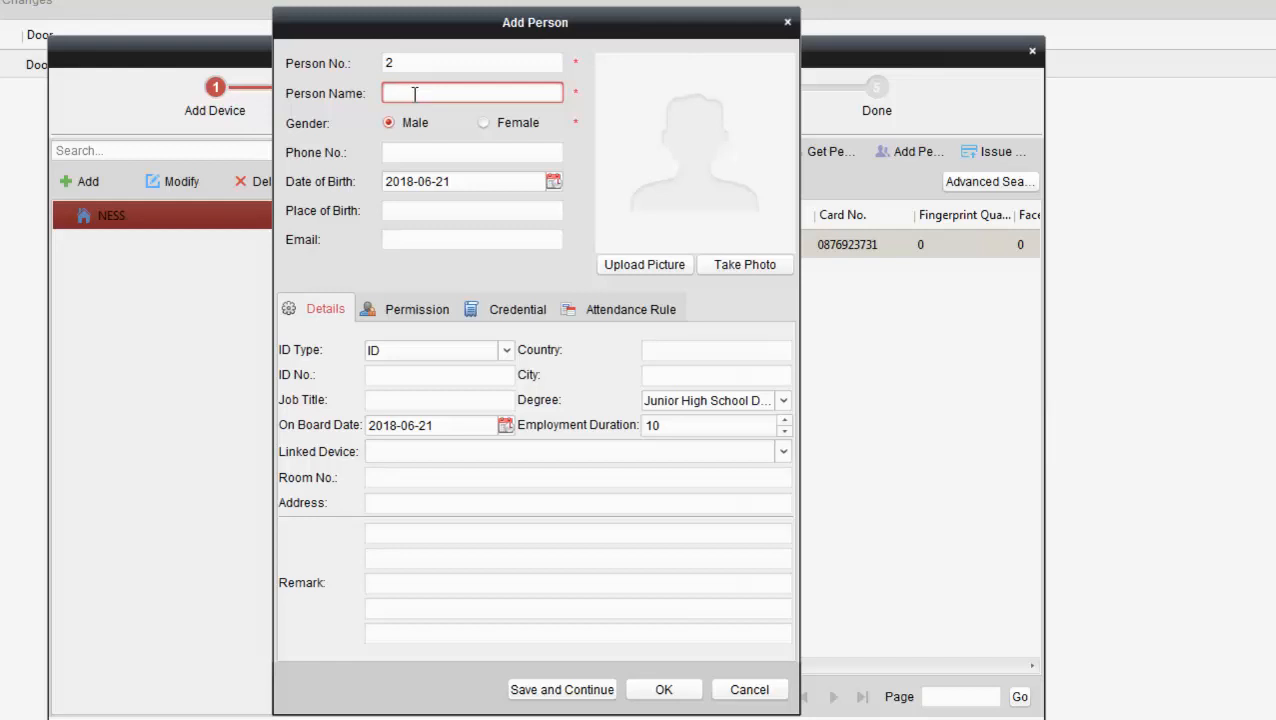
left_click(510, 312)
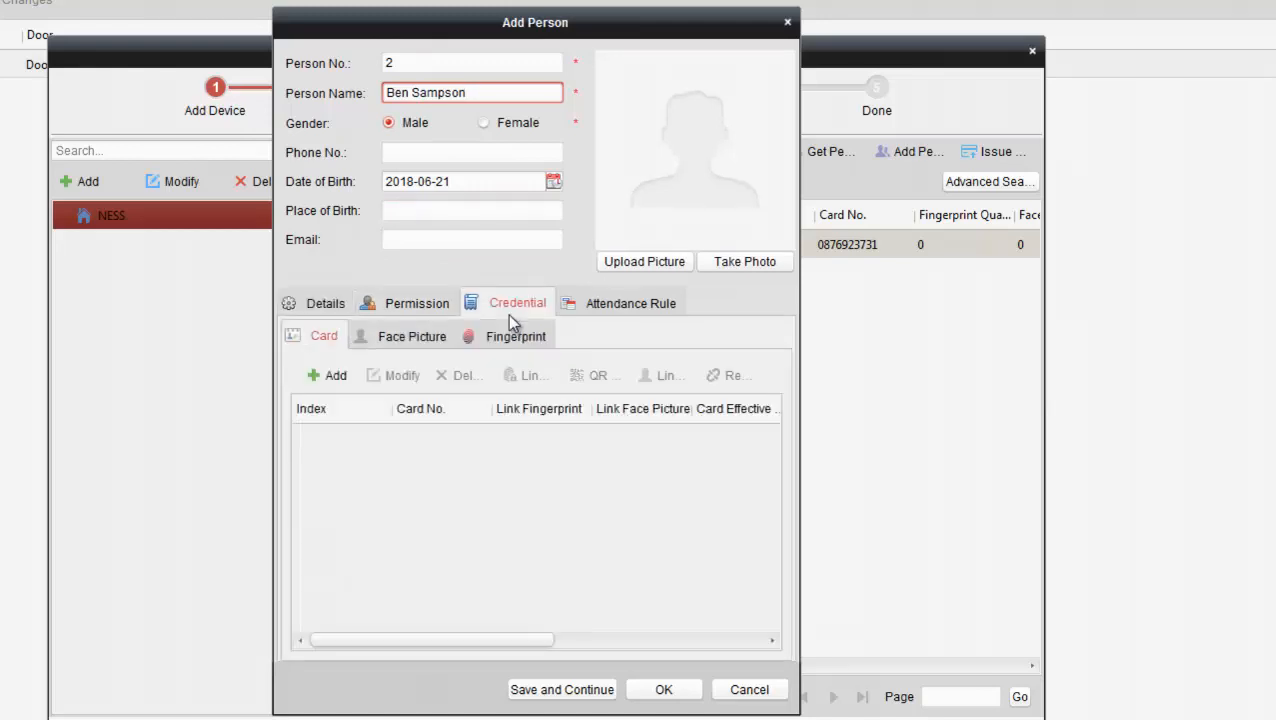
Step: Add a Normal Card to person No. 2 by entering the card number manually
left_click(333, 377)
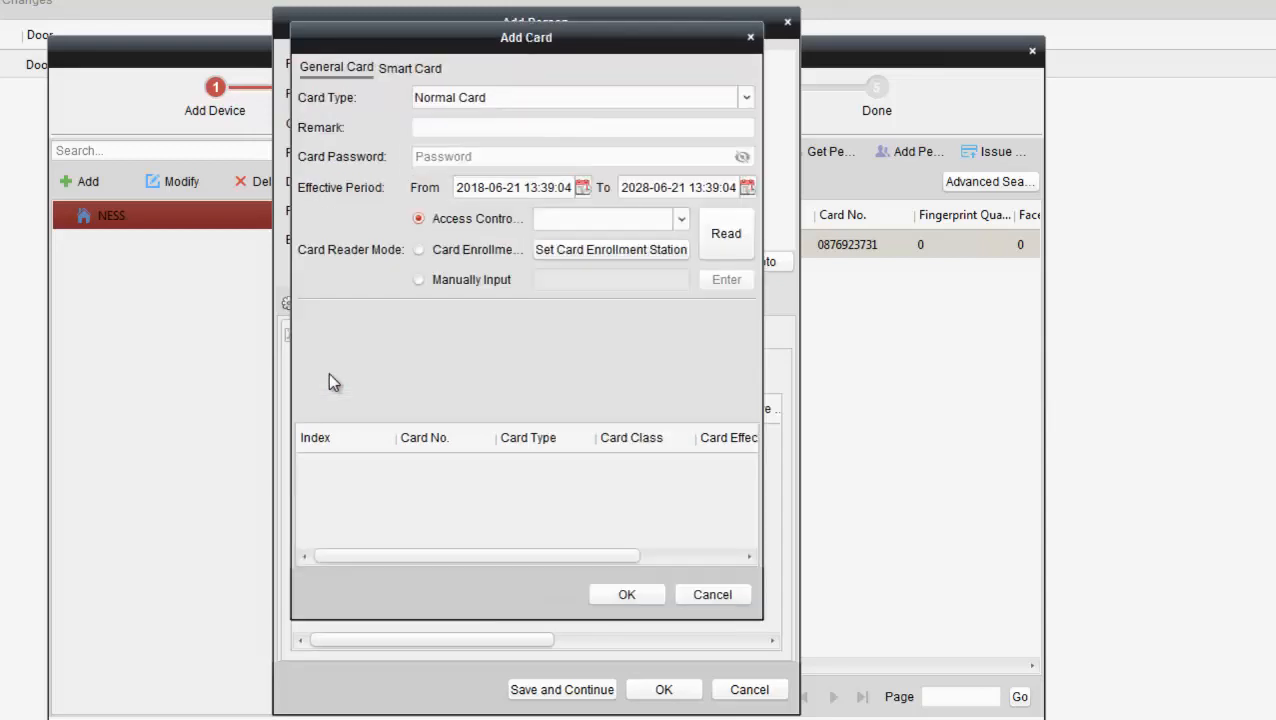
left_click(417, 280)
left_click(545, 279)
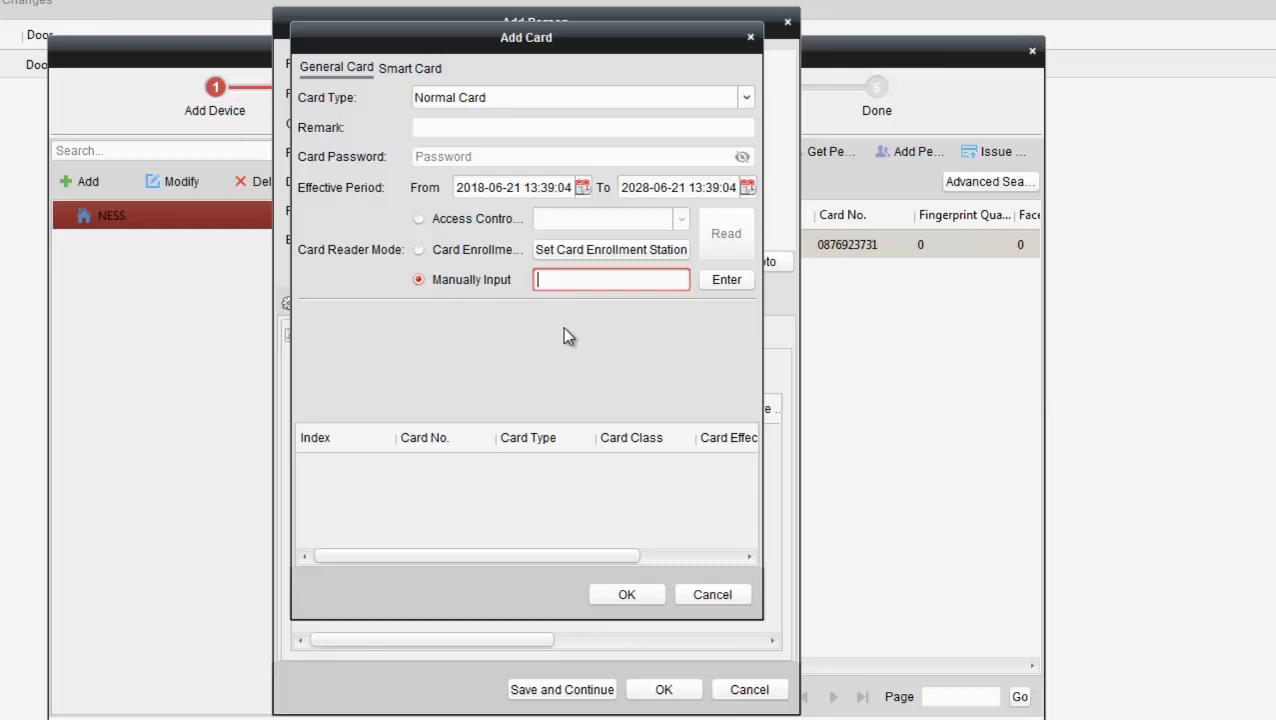
left_click(718, 286)
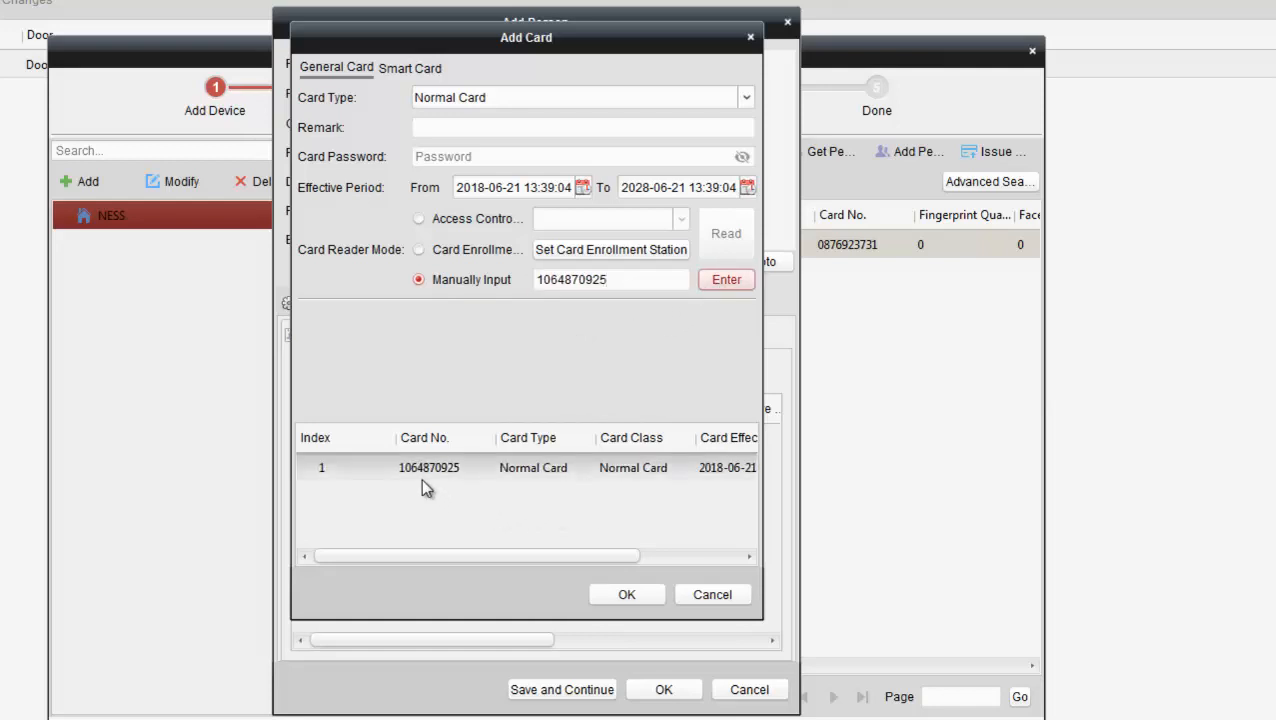
left_click(624, 594)
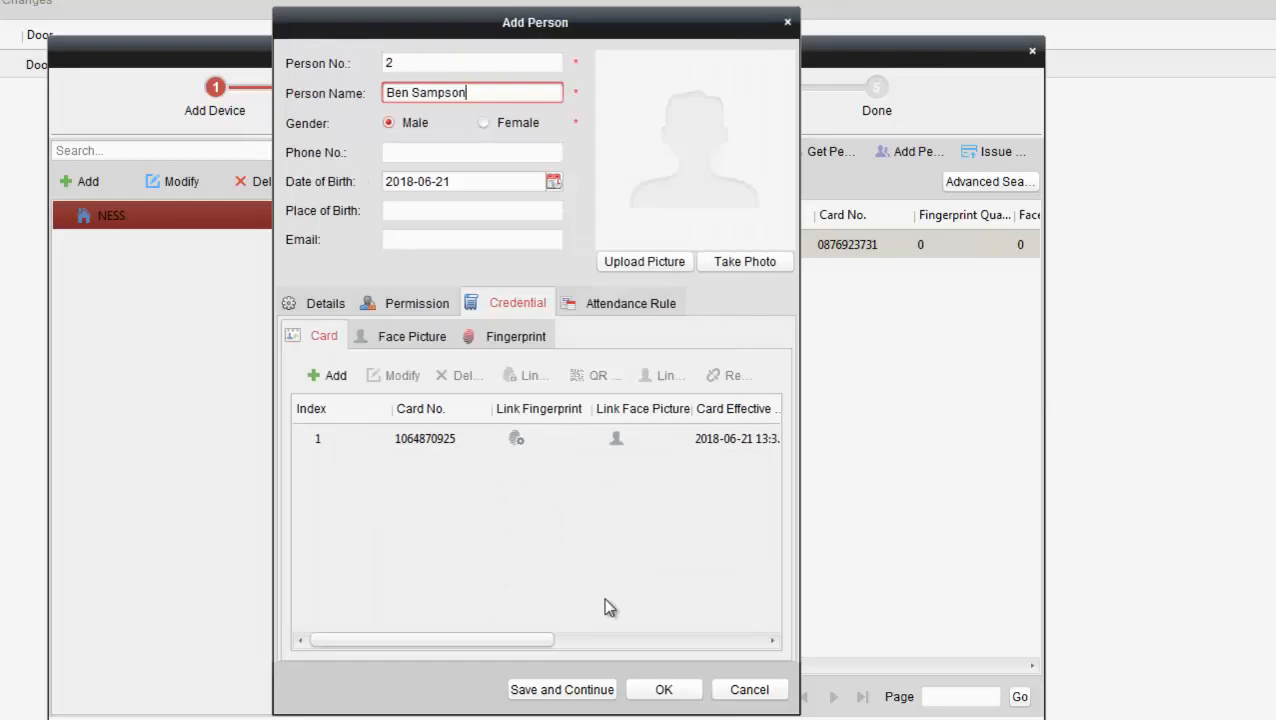
Step: Assign the Full Access 24-7 permission to person No. 2 and save the person
left_click(411, 309)
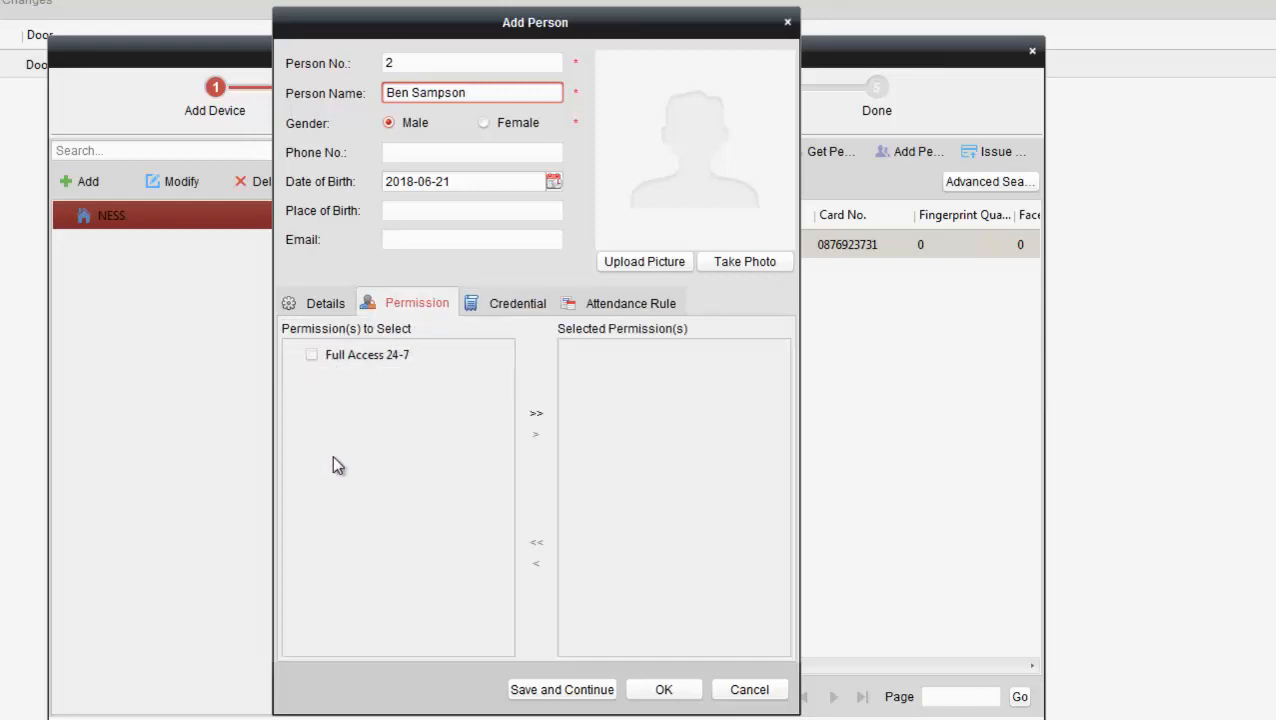
left_click(311, 358)
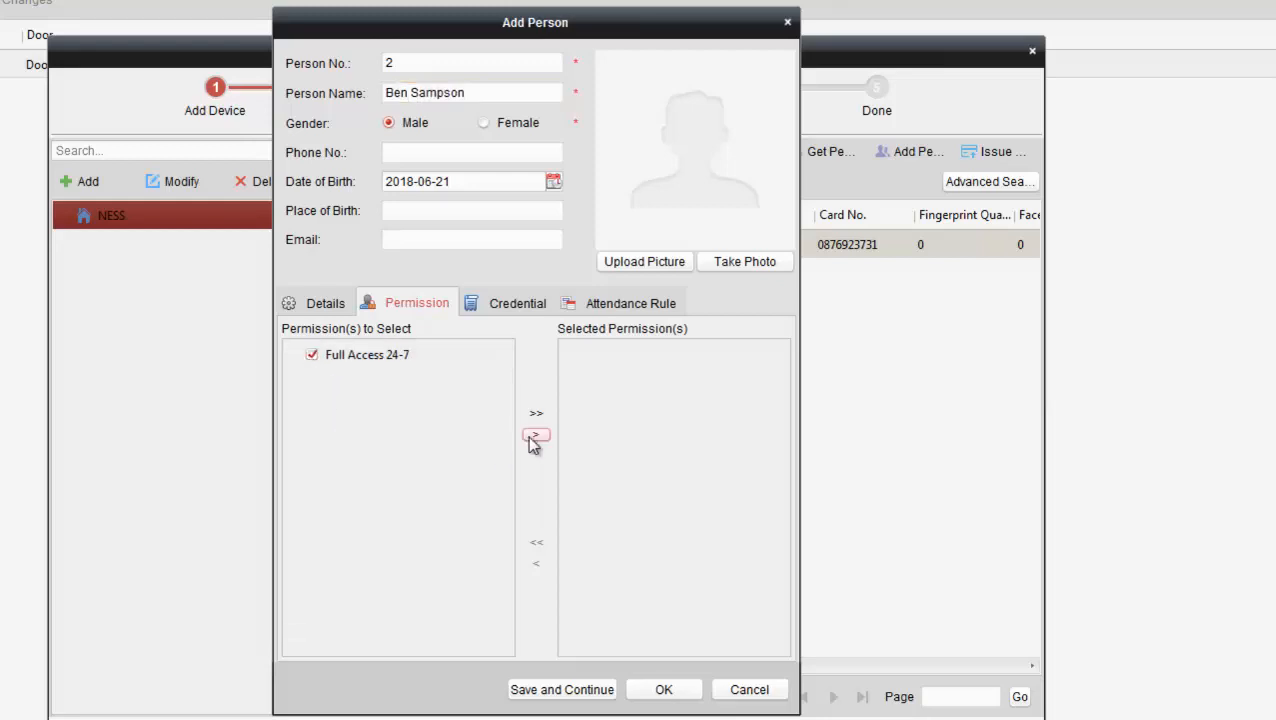
left_click(529, 438)
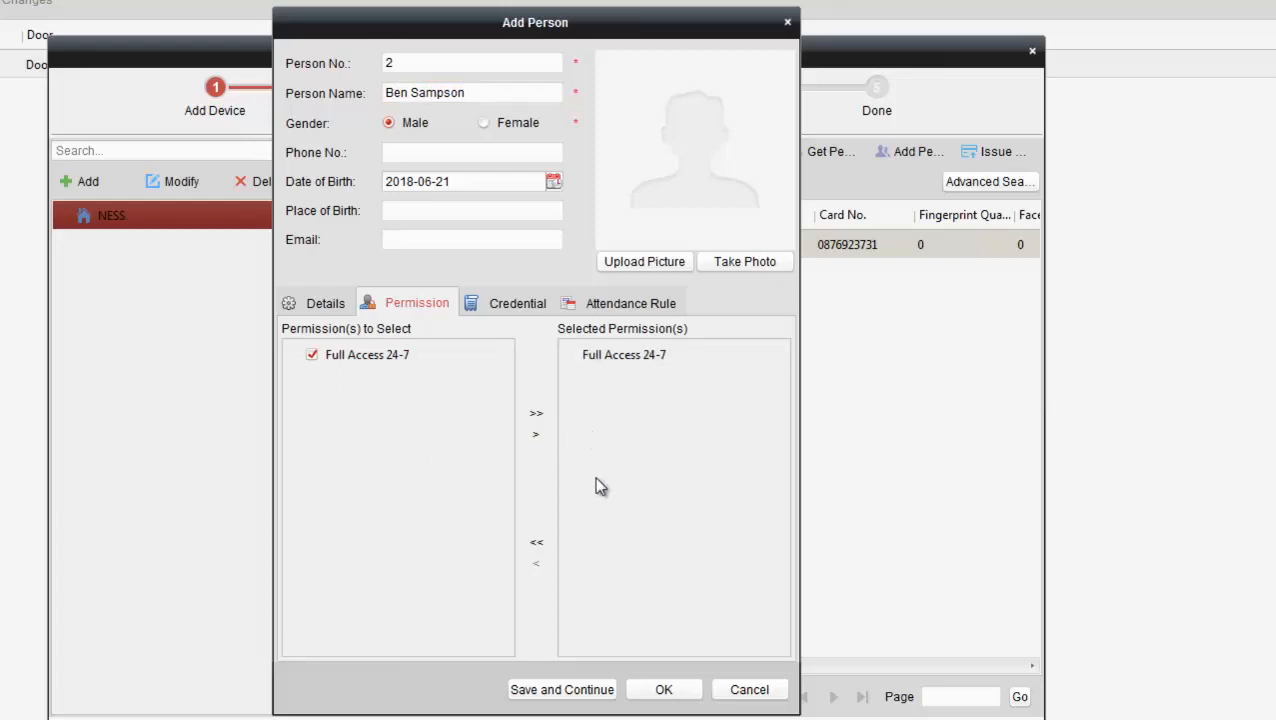
left_click(650, 690)
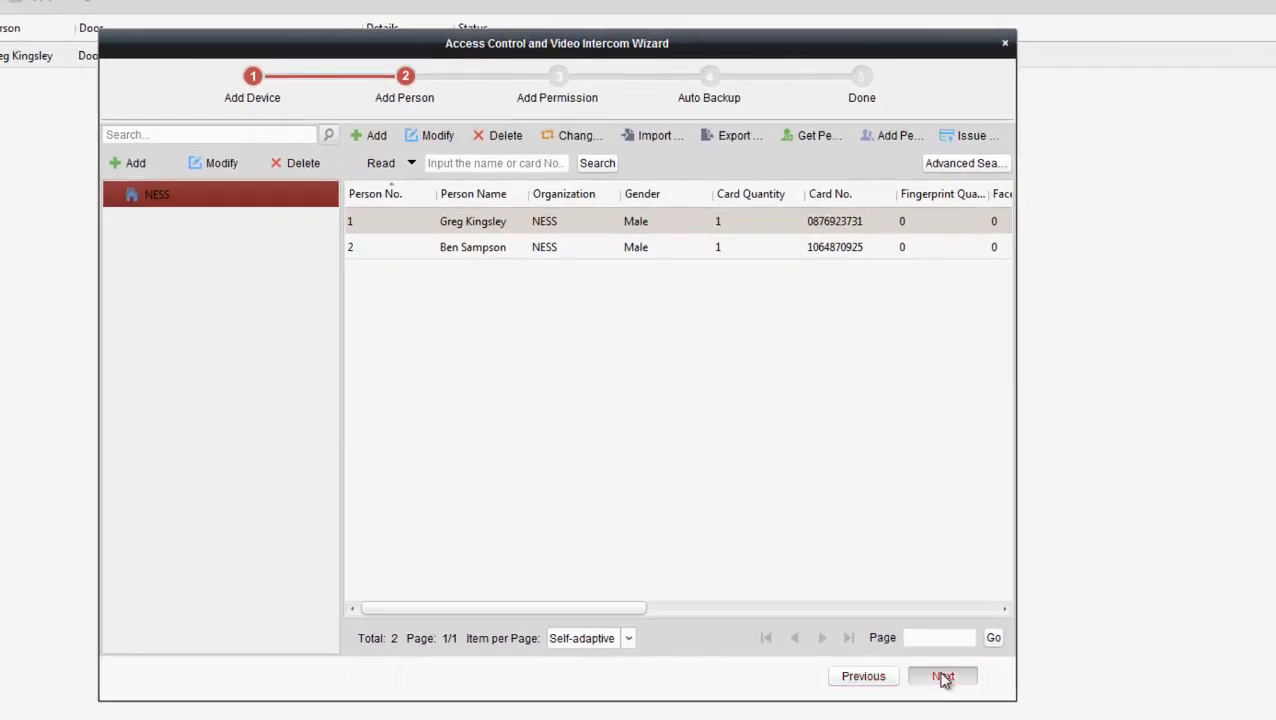
Step: Confirm both people appear in the Full Access 24-7 permission's Person column, then go on to Auto Backup
left_click(943, 677)
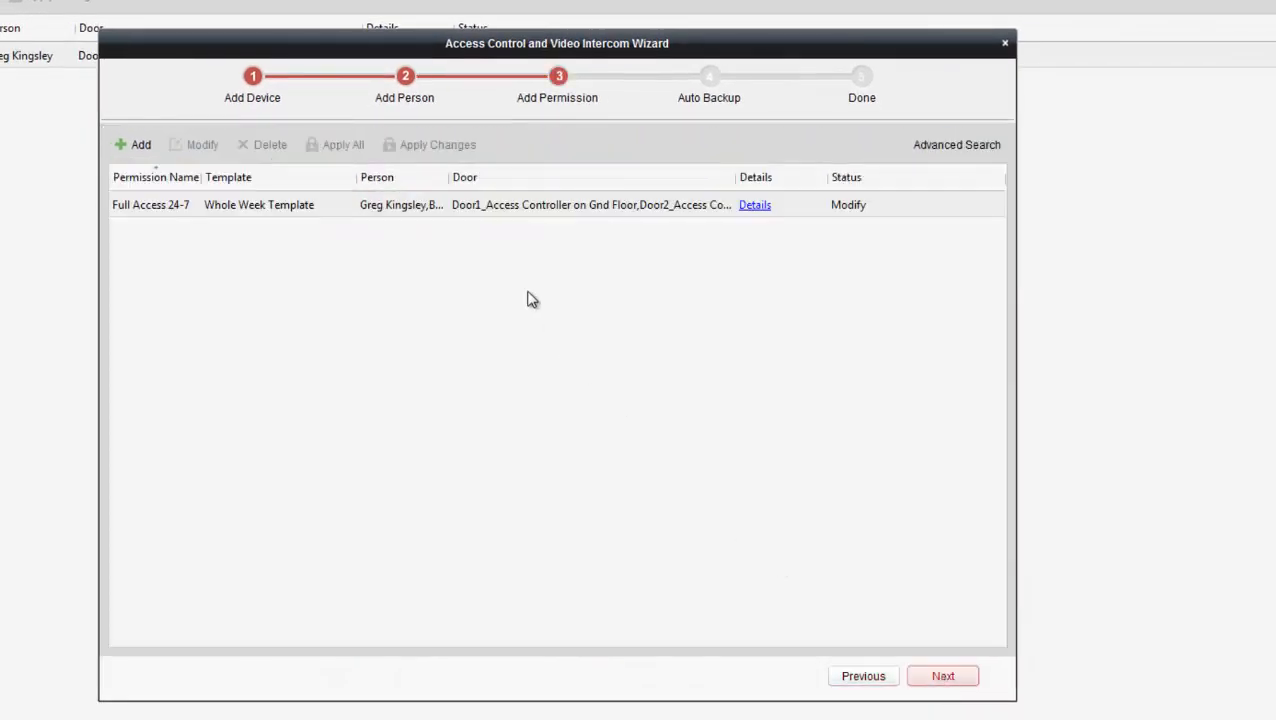
left_click_drag(449, 177, 510, 176)
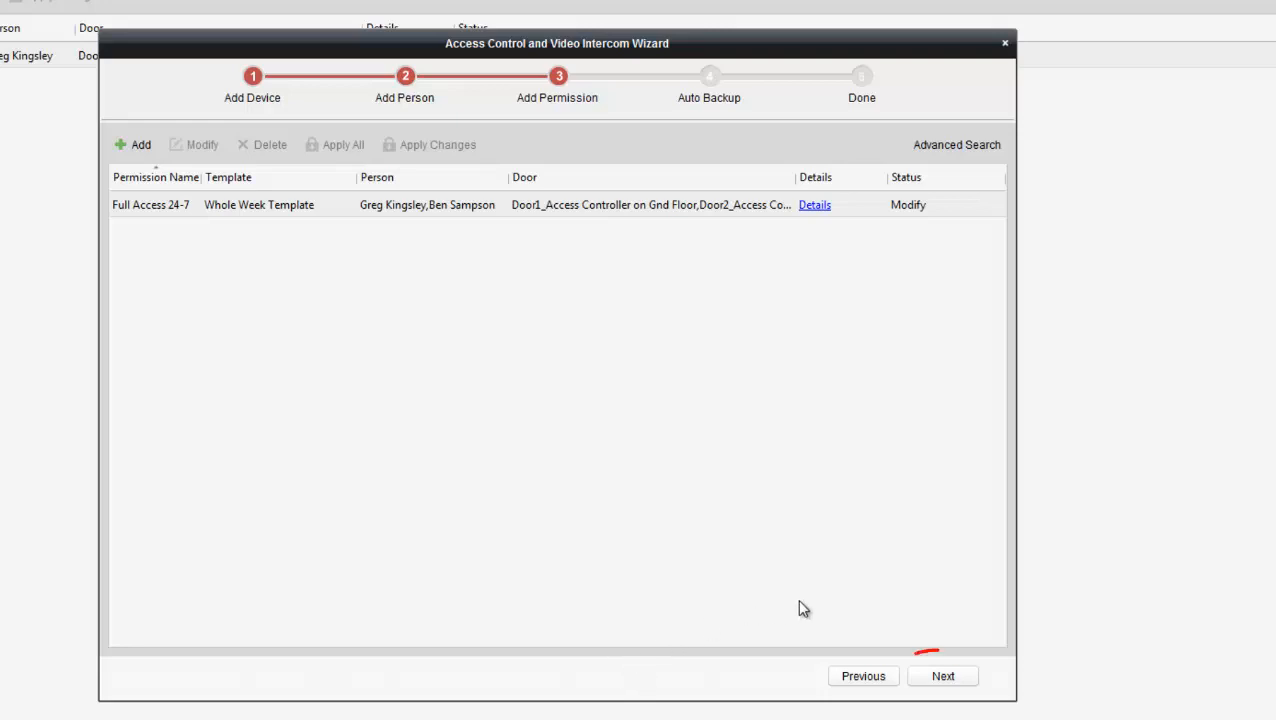
left_click(941, 680)
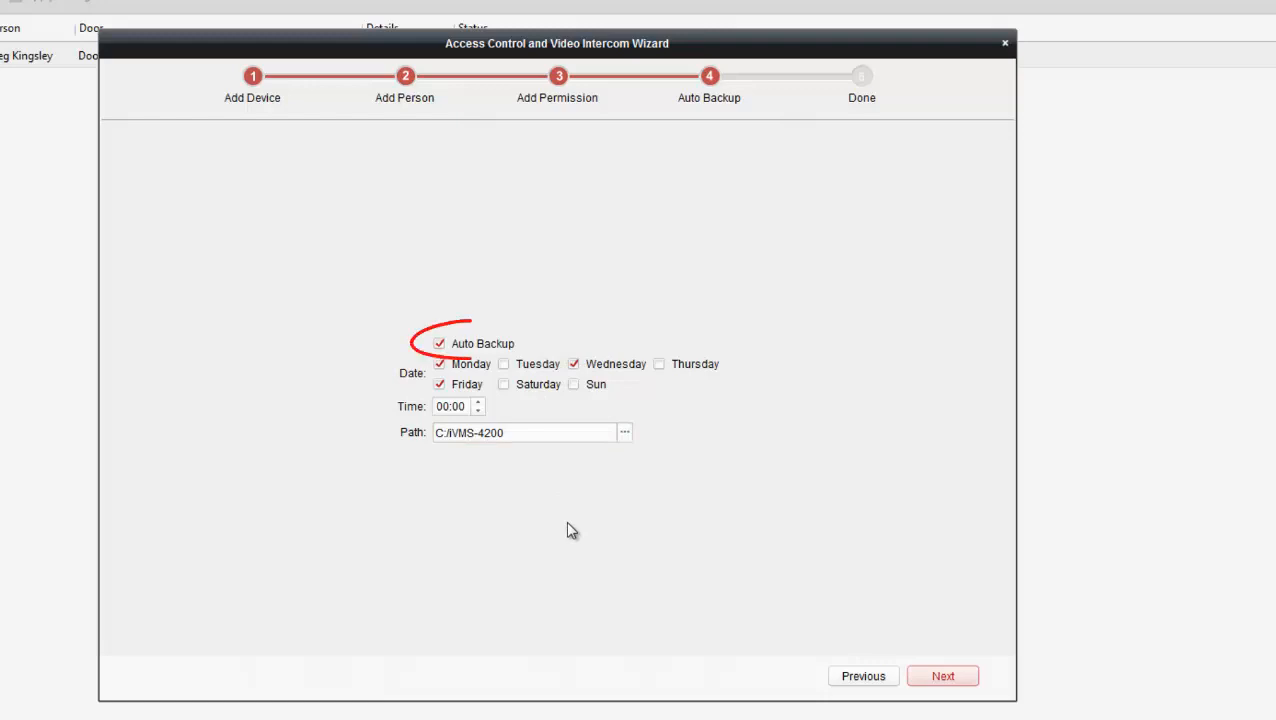
Step: Change backup days from Mon/Wed/Fri to Mon/Tue/Thu/Sat at 03:00 and finish the wizard
left_click(504, 365)
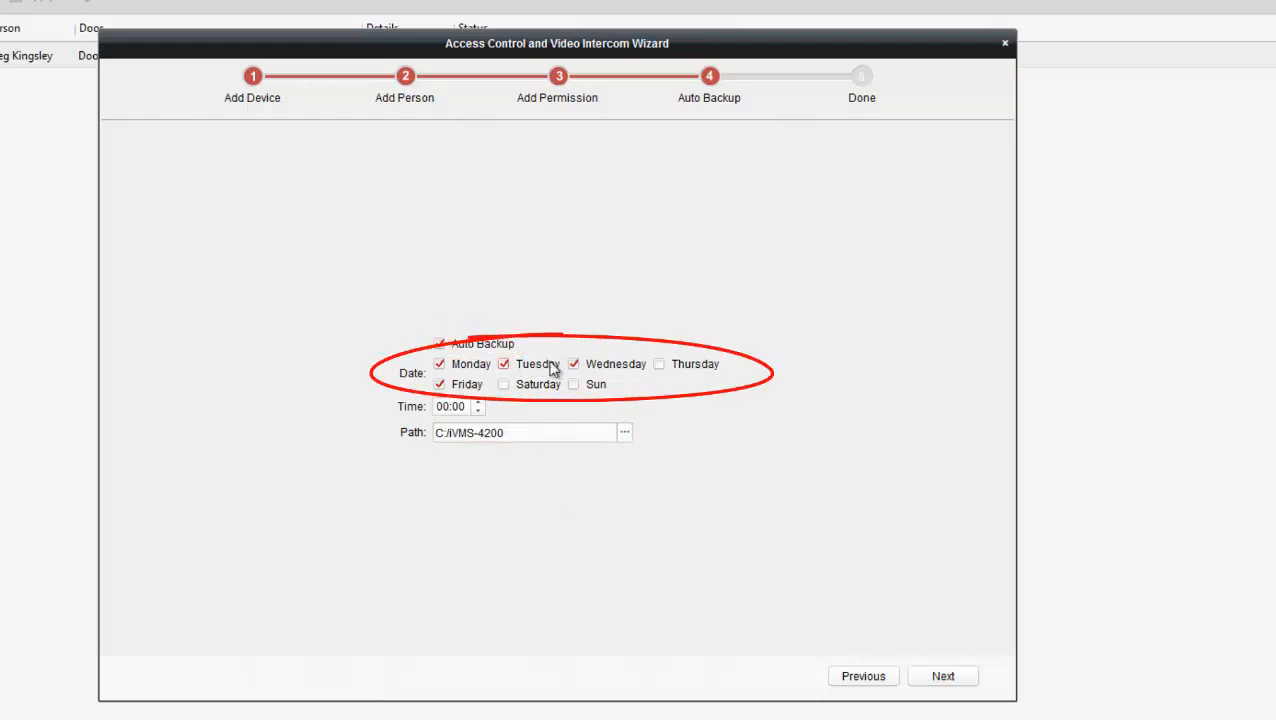
left_click(574, 365)
left_click(659, 365)
left_click(441, 386)
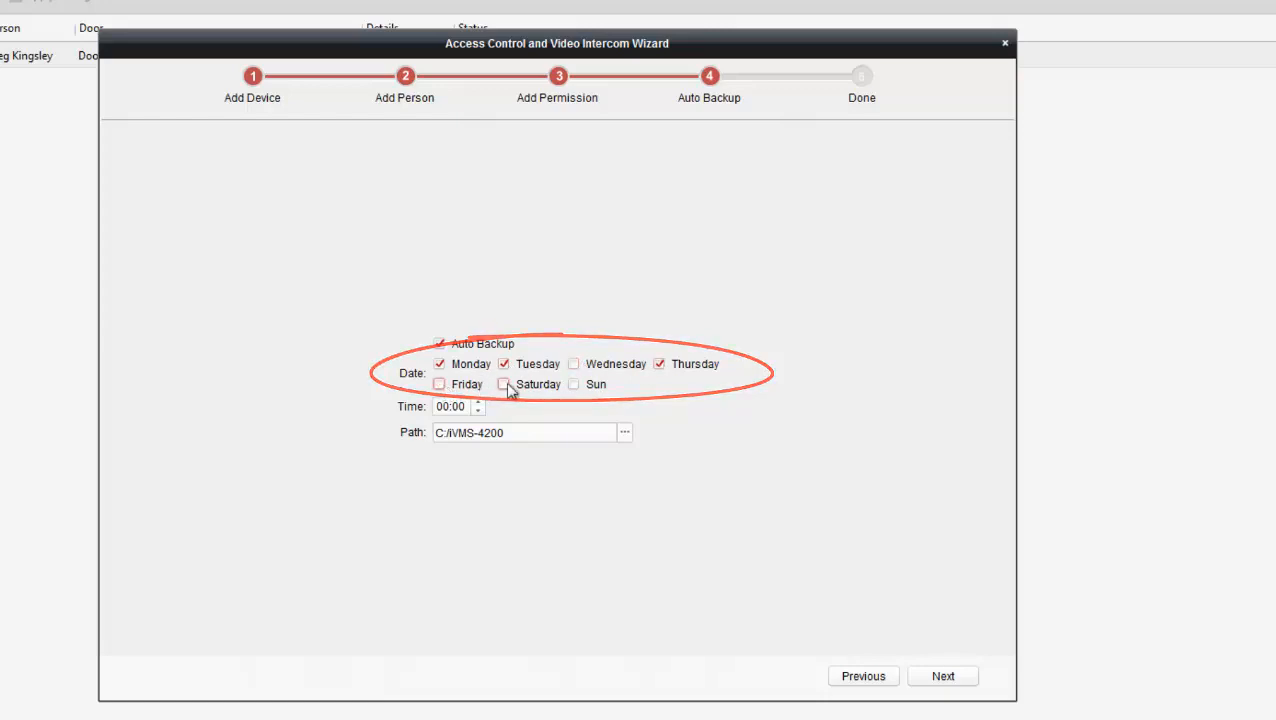
left_click(504, 385)
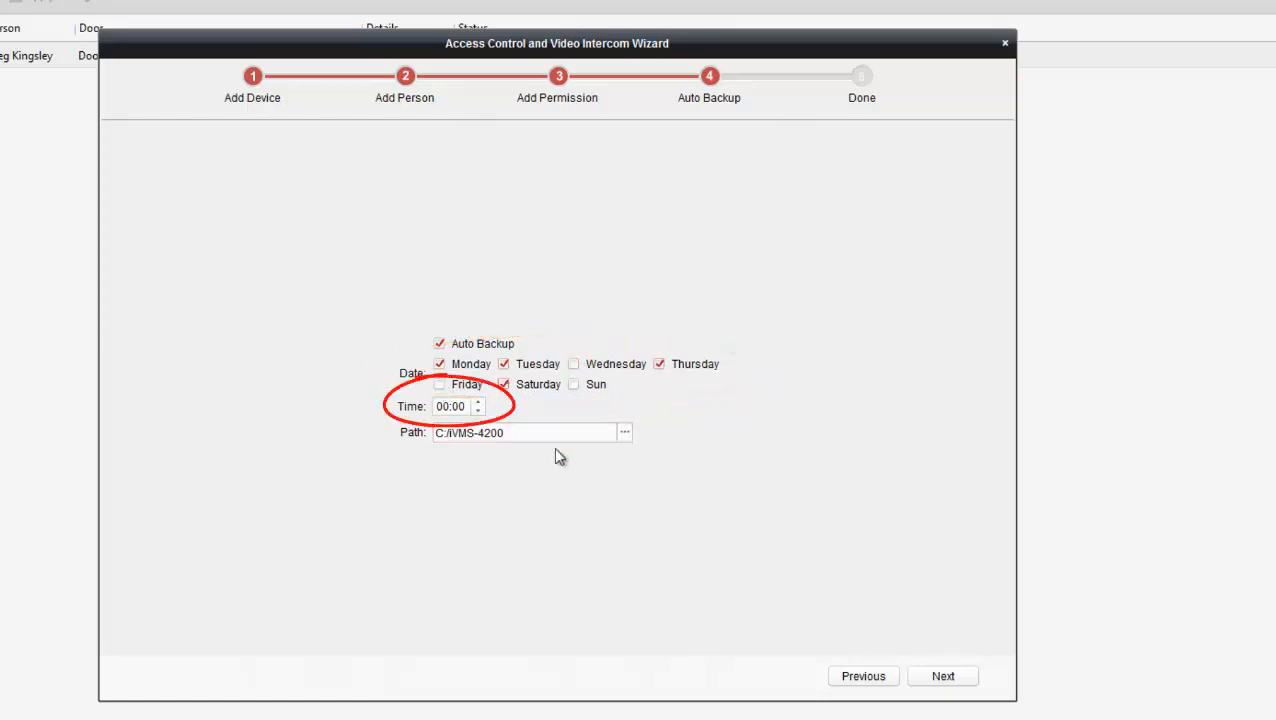
double_click(446, 407)
type("03")
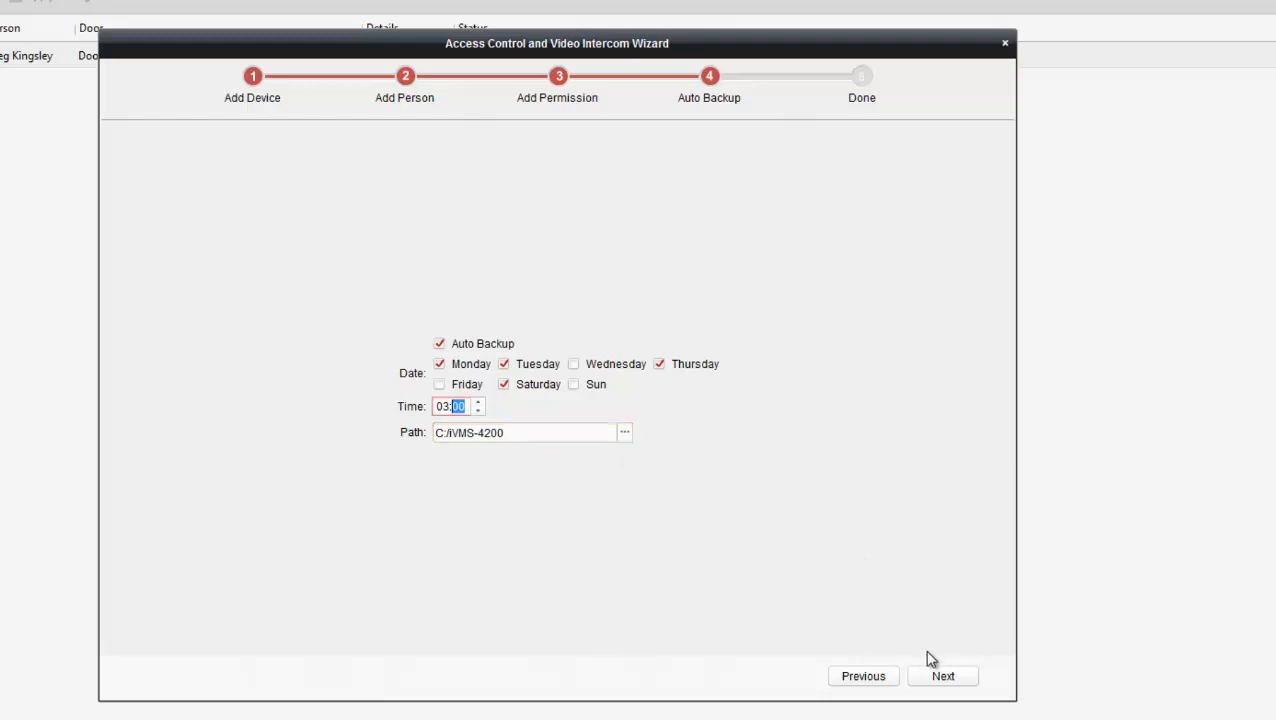
left_click(942, 677)
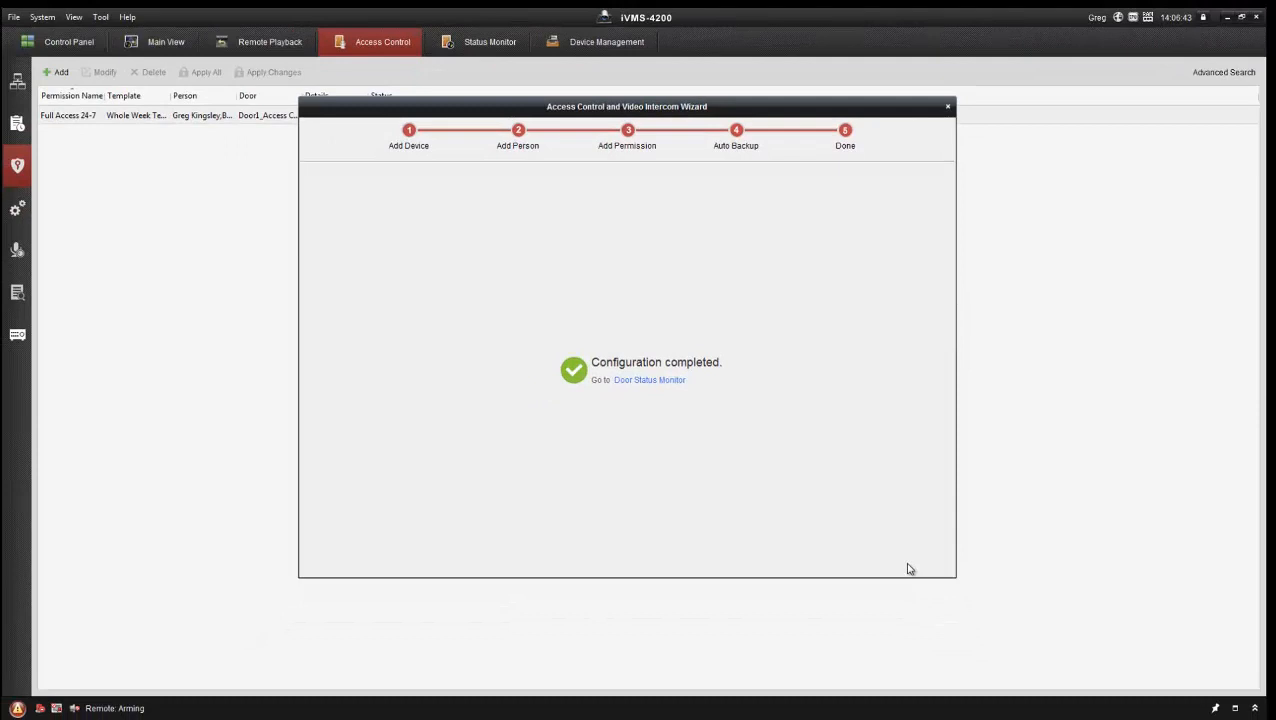
Step: Show the Demo Access Controller's doors on the Door Status Monitor page
left_click(649, 380)
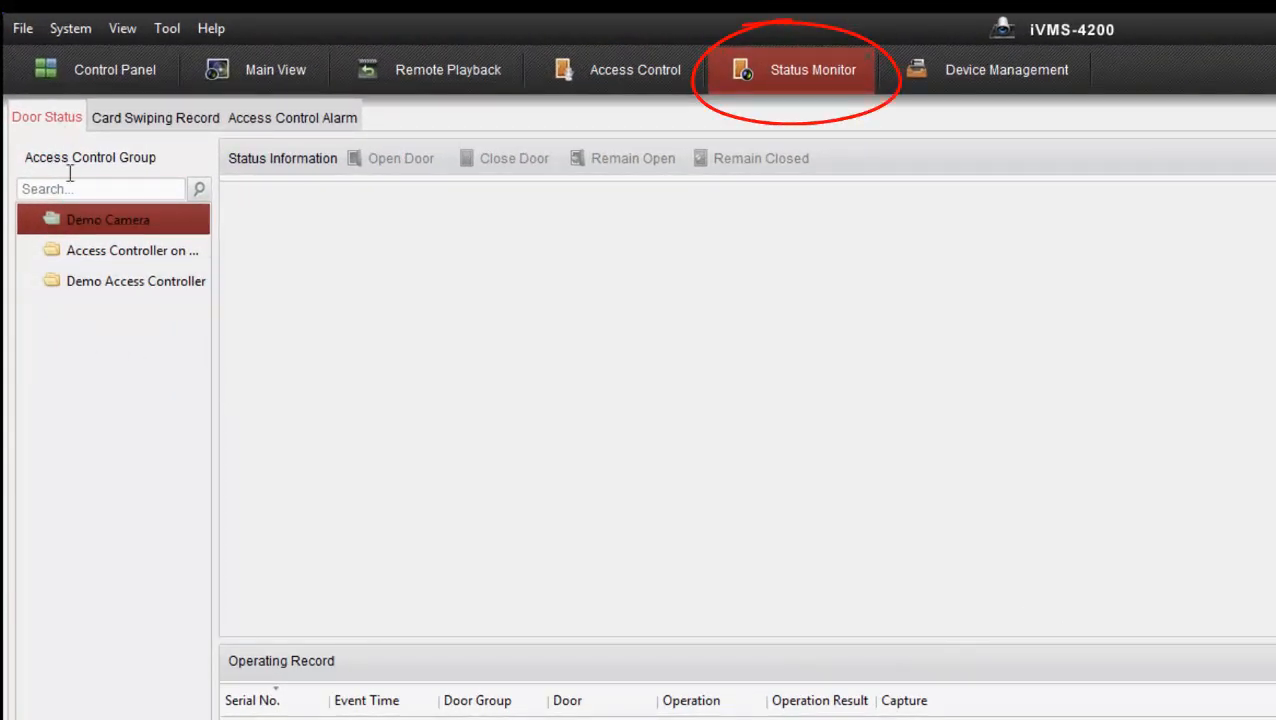
left_click(75, 253)
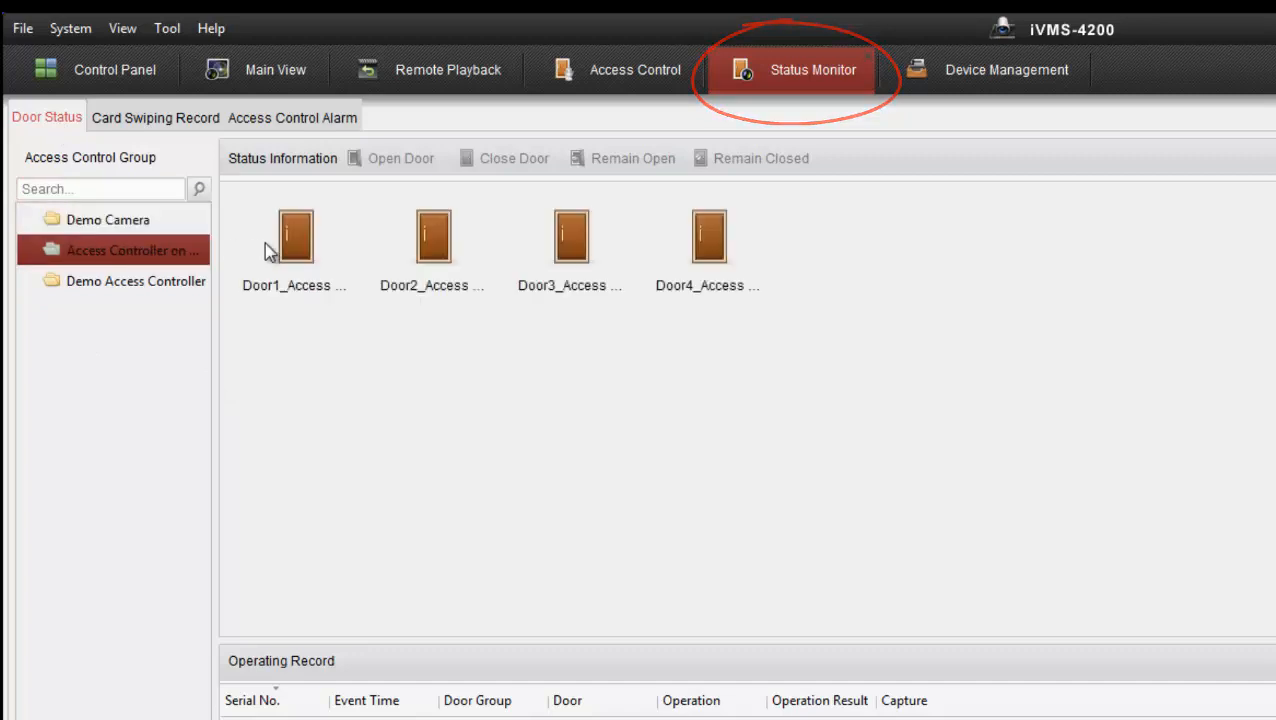
left_click(105, 283)
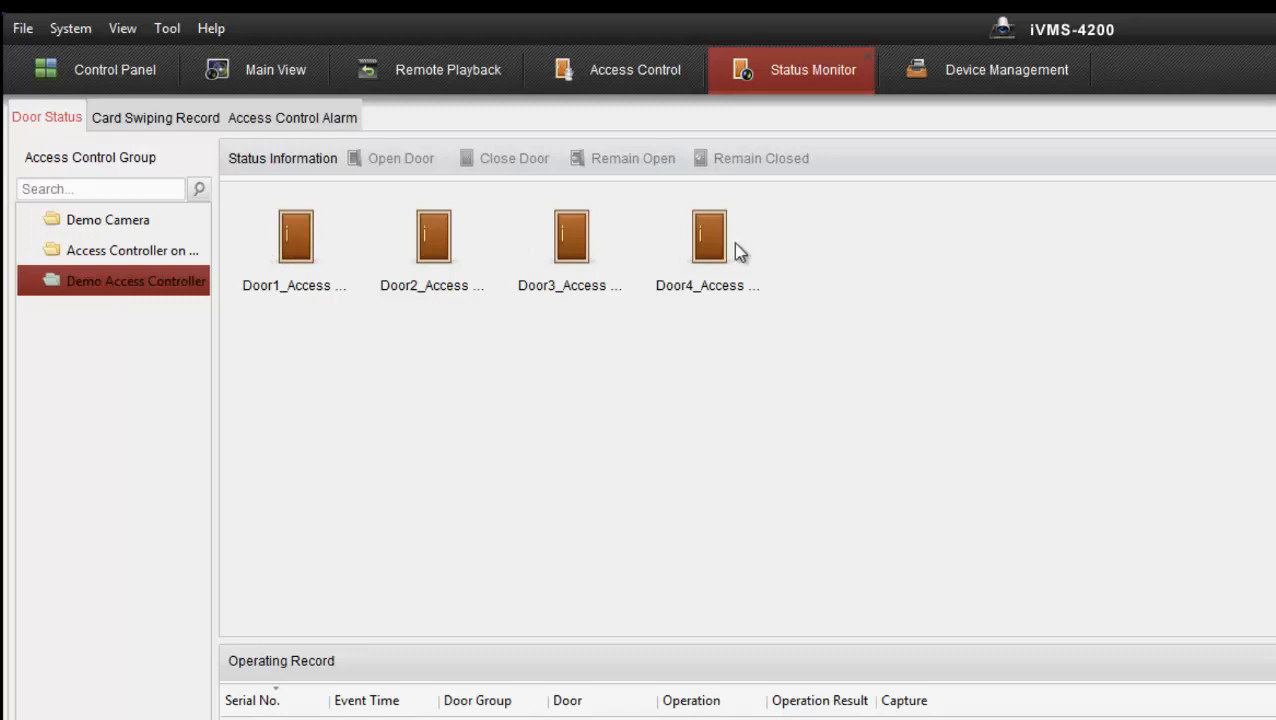
Step: Open and close Door1 remotely, then open all four doors at once
left_click(306, 252)
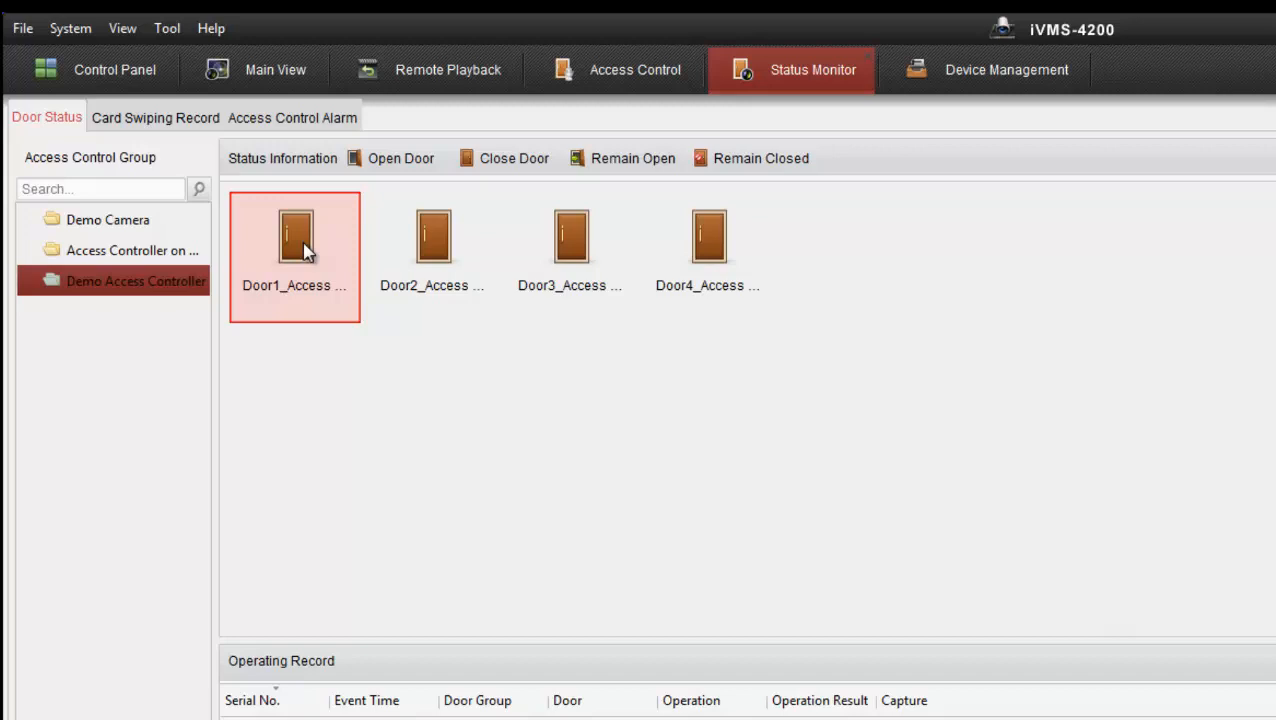
left_click(395, 160)
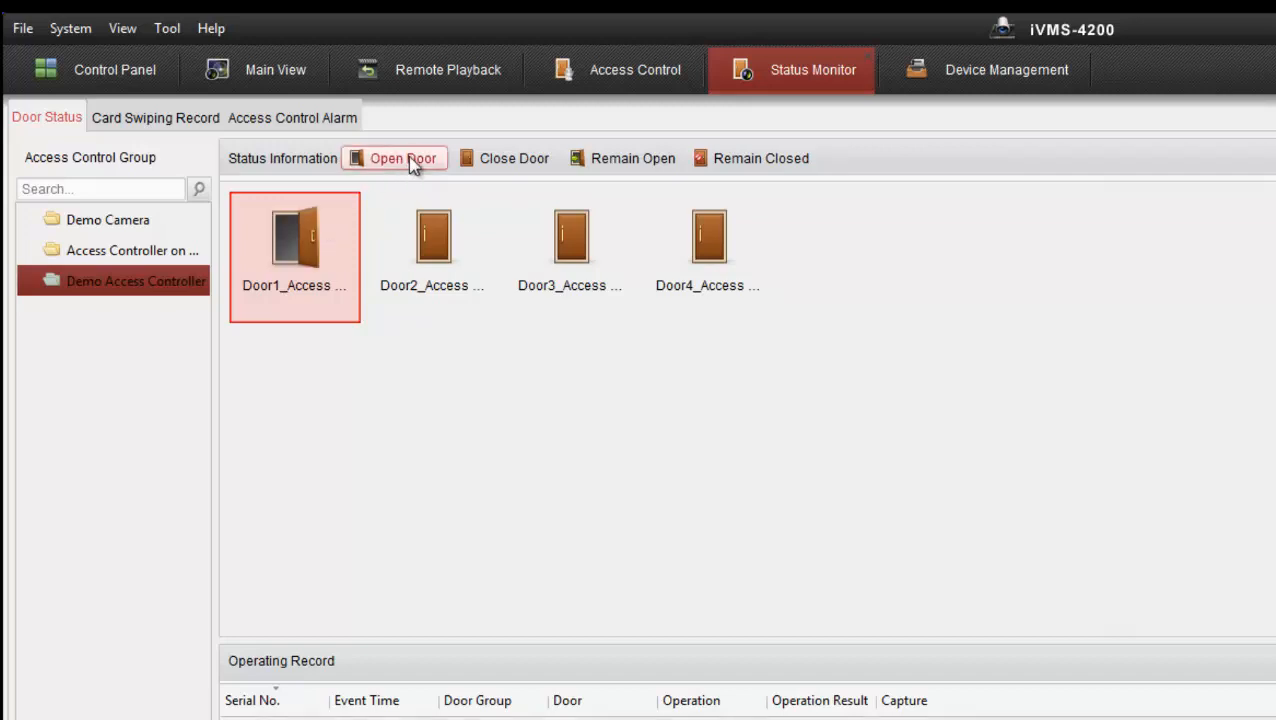
left_click(505, 158)
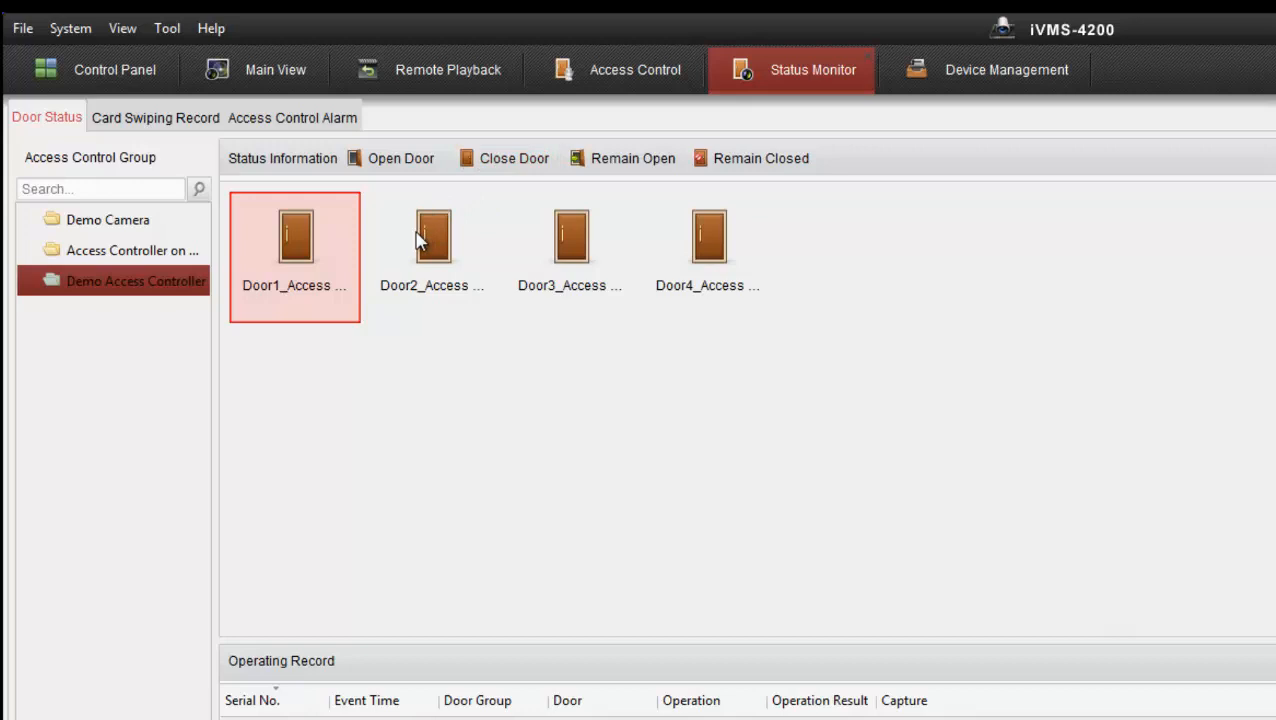
left_click(700, 245, "shift")
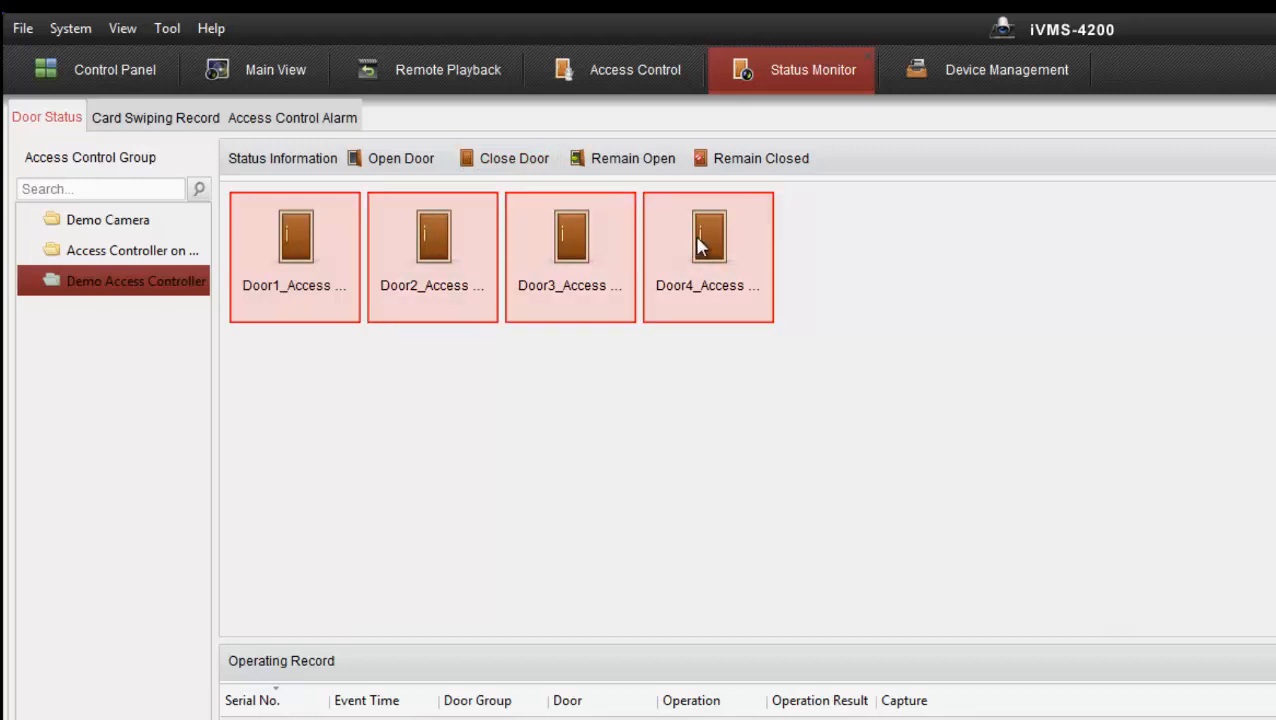
left_click(373, 160)
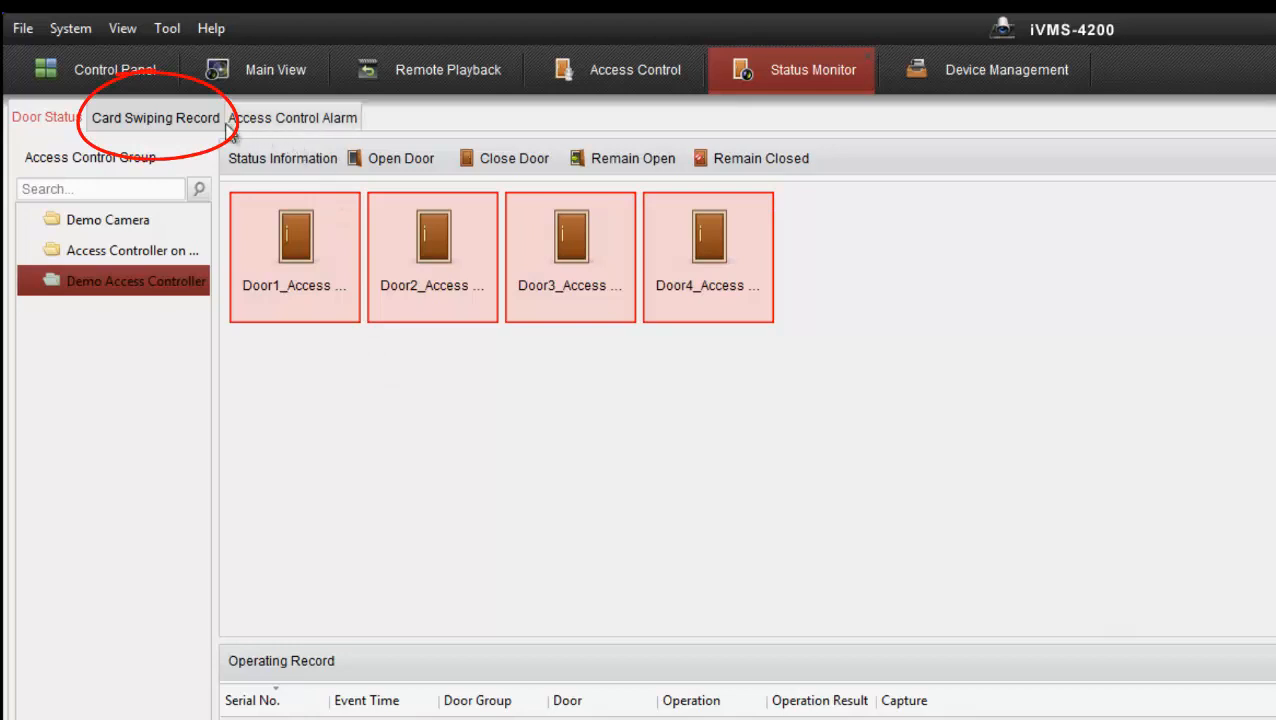
Step: In Card Swiping Record, widen Event Time, Door Position and Authentication Result, then show person No. 1's details
left_click(126, 133)
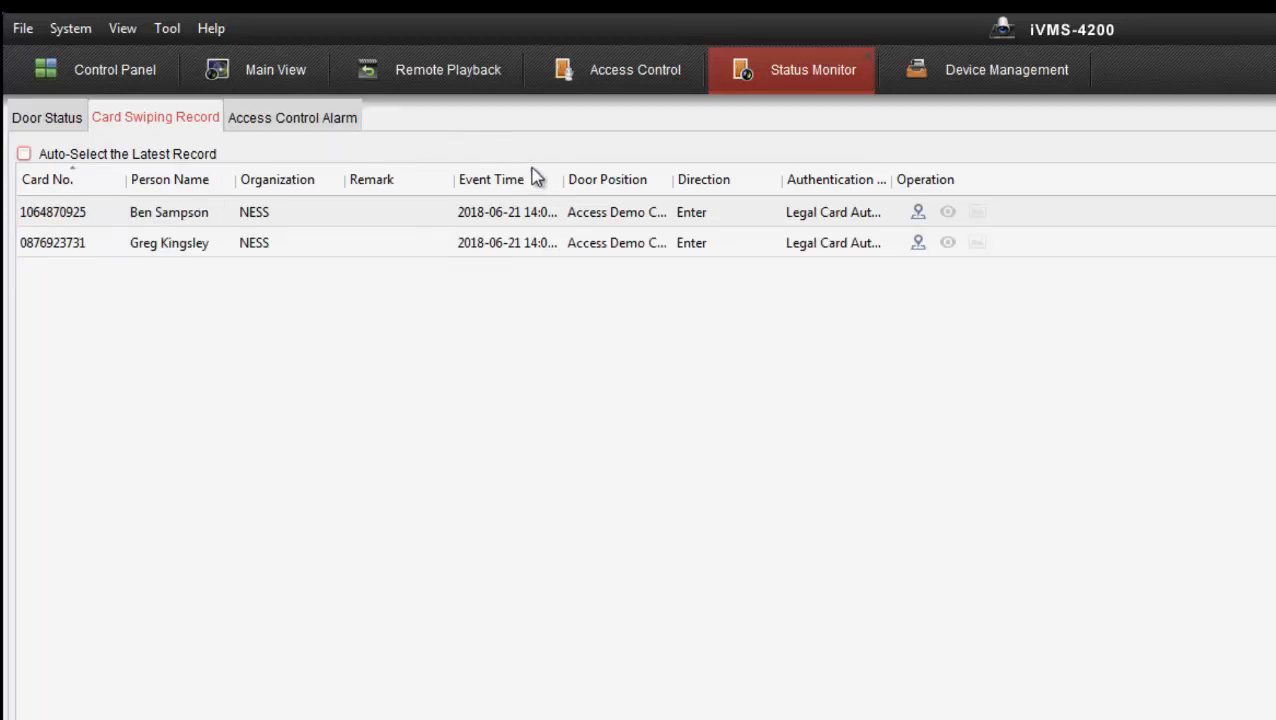
left_click_drag(563, 178, 636, 184)
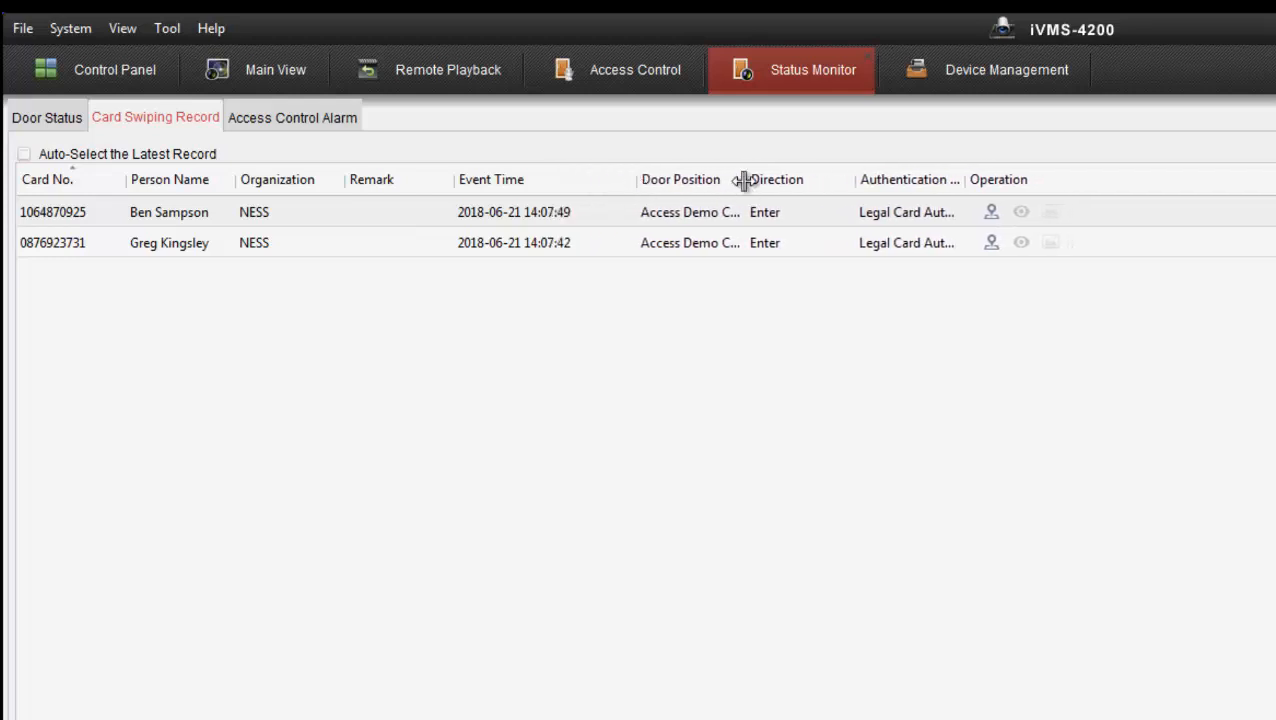
left_click_drag(746, 180, 957, 184)
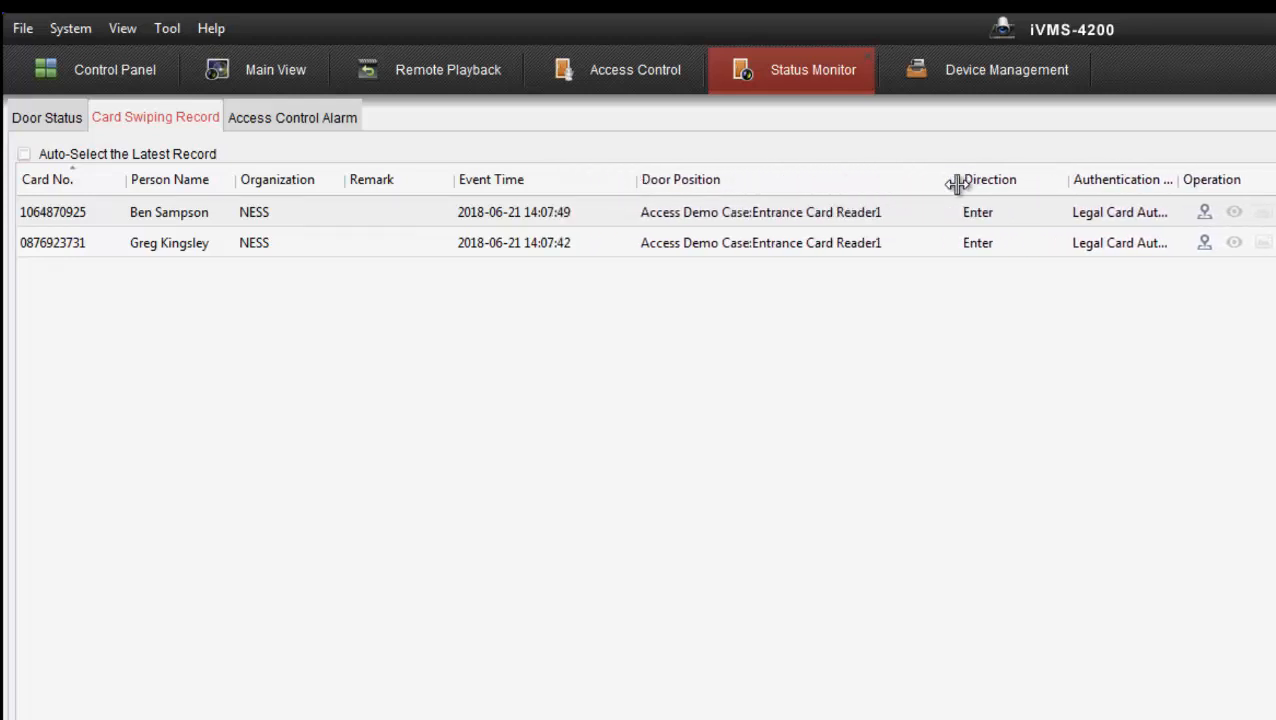
left_click_drag(1182, 179, 1275, 180)
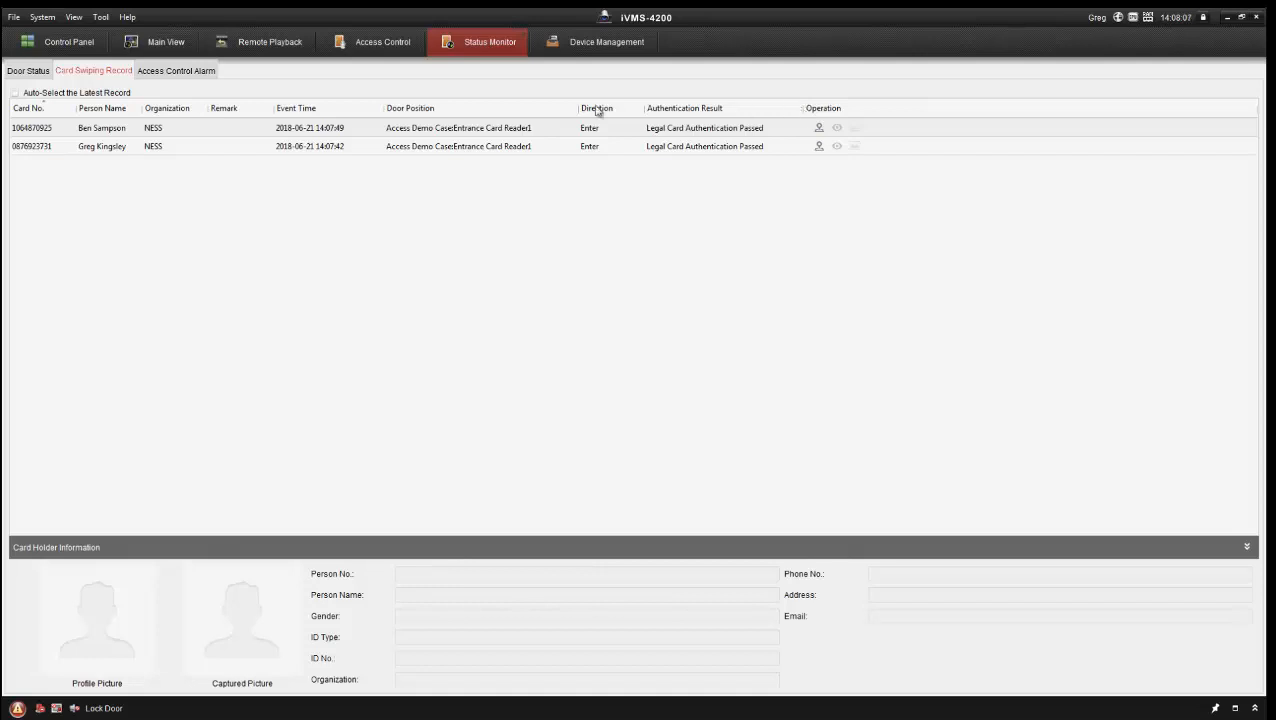
left_click(146, 155)
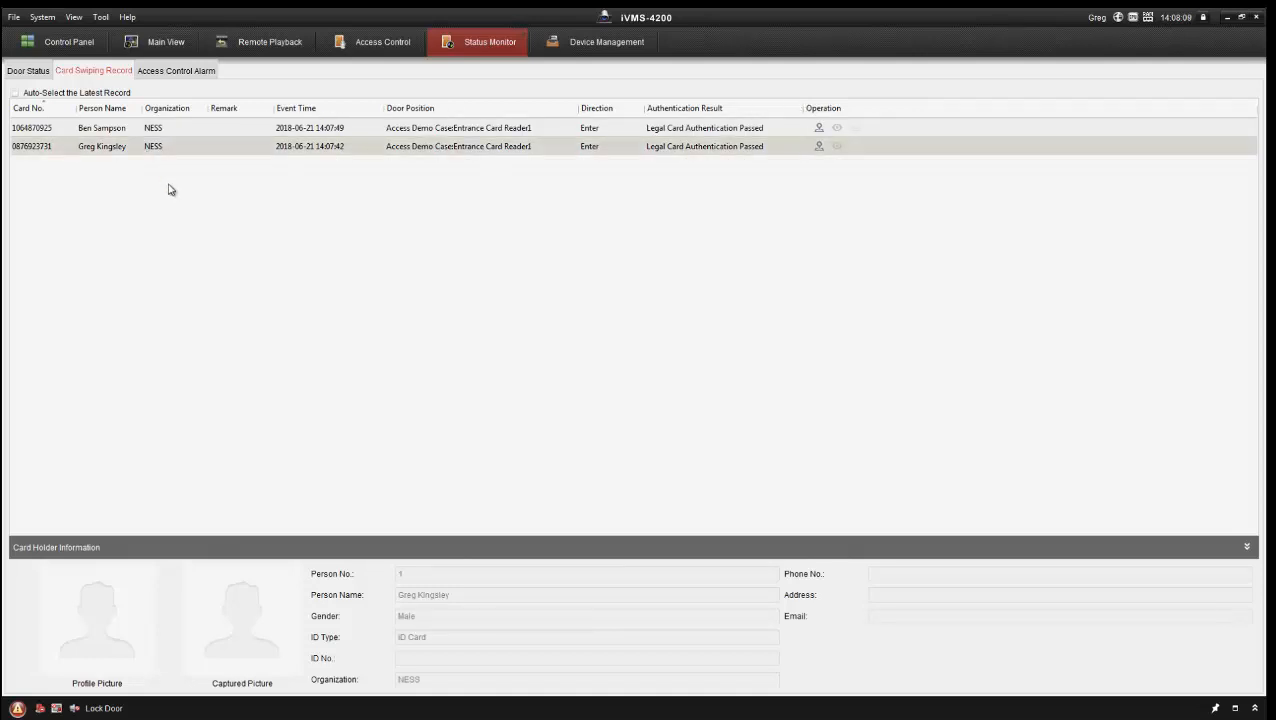